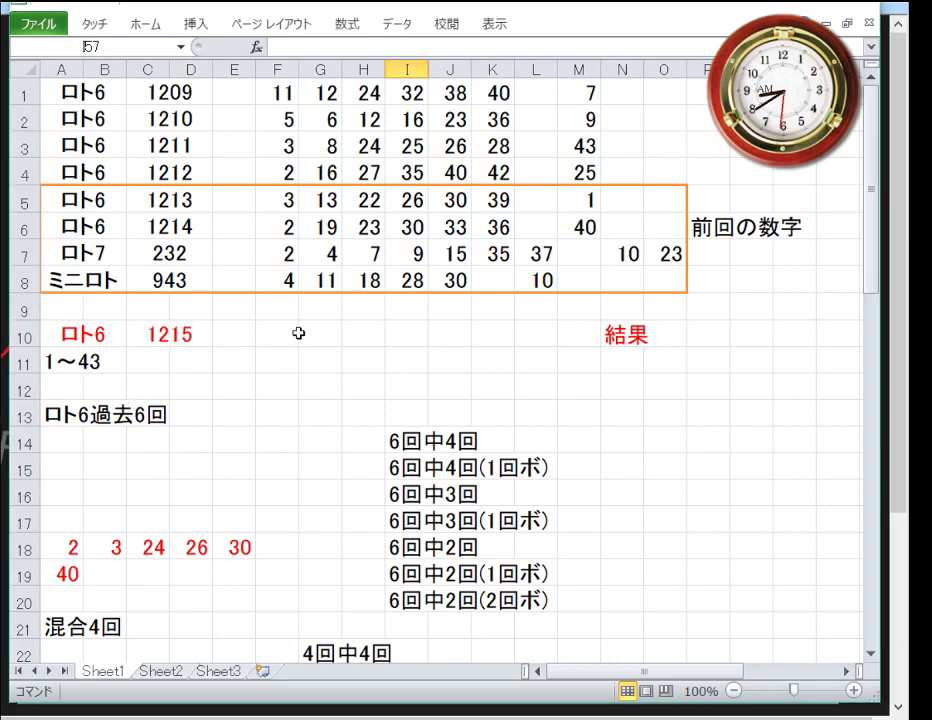
Step: Check the past six Loto 6 draws in rows 1–6 and move the number 40 from cell A19 to A17
left_click_drag(585, 226, 70, 88)
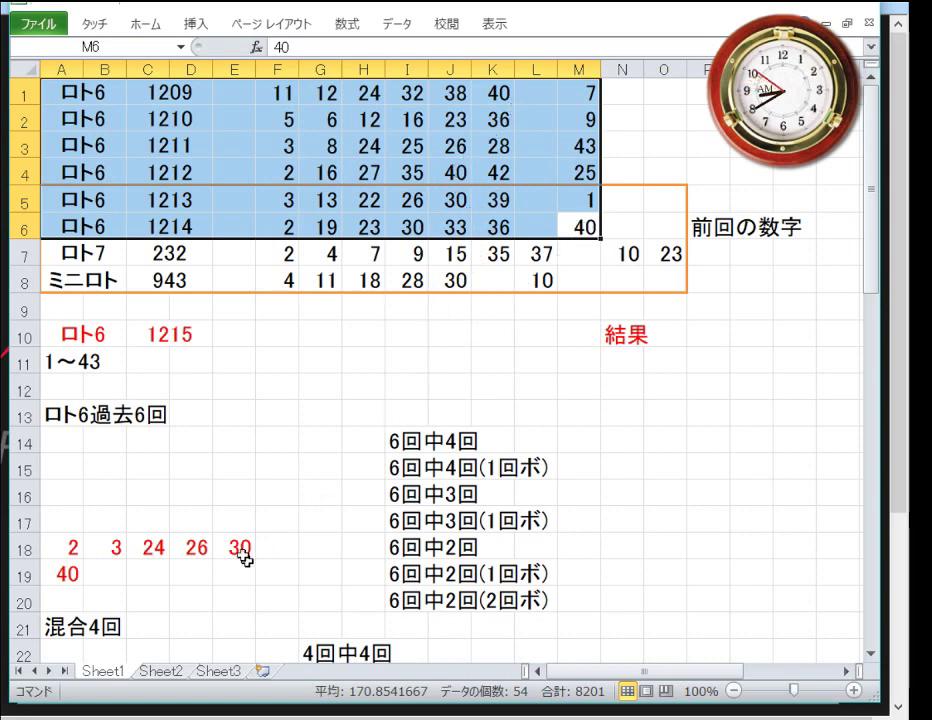
left_click(79, 529)
type("40")
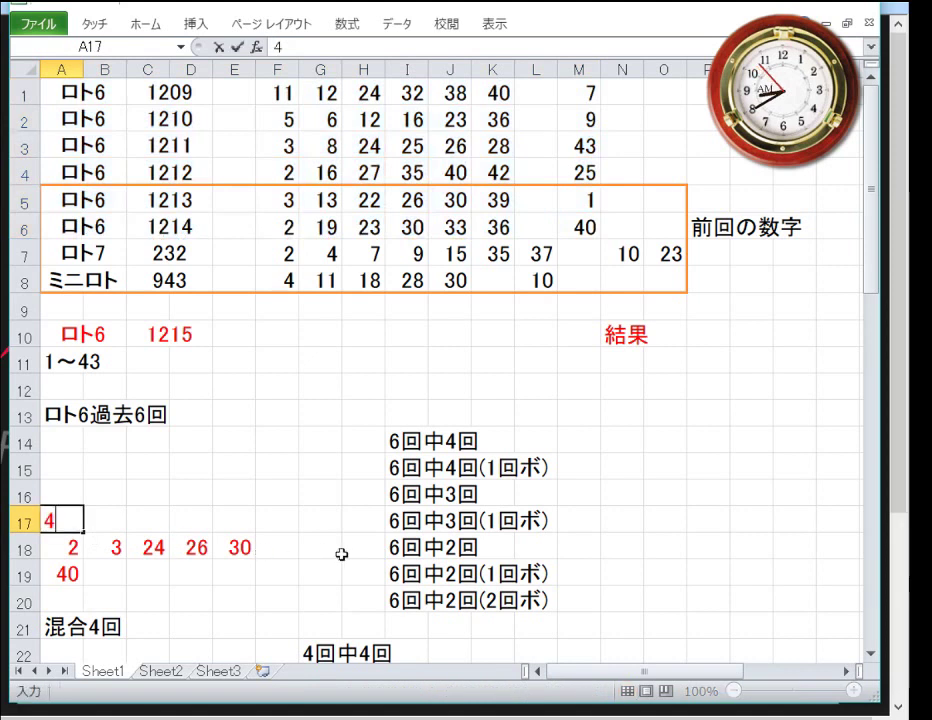
key("Return")
key("Return")
key("Delete")
key("Down")
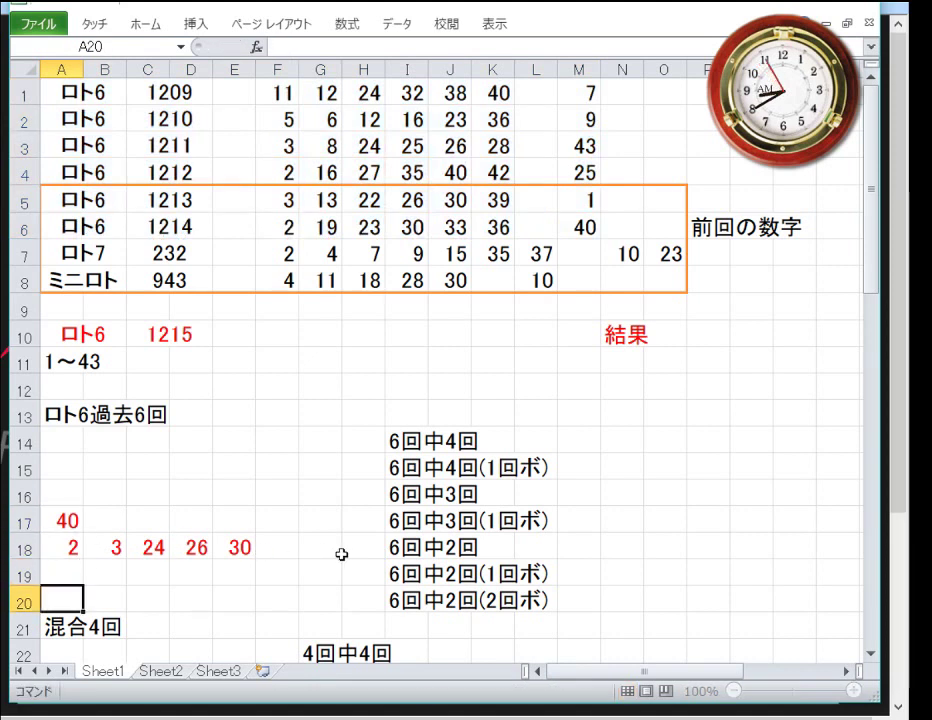
Step: Examine the 混合4回 section and highlight the boxed previous draws in A5:O8
key("Down")
key("Down")
key("Down")
key("Down")
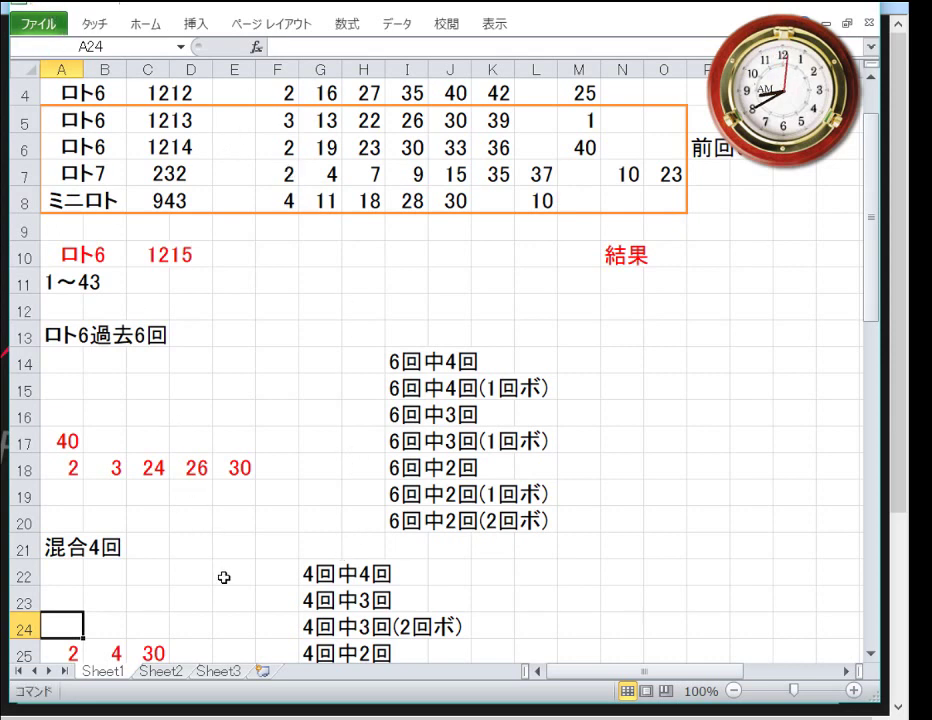
scroll(223, 576, "down", 1)
scroll(223, 576, "up", 2)
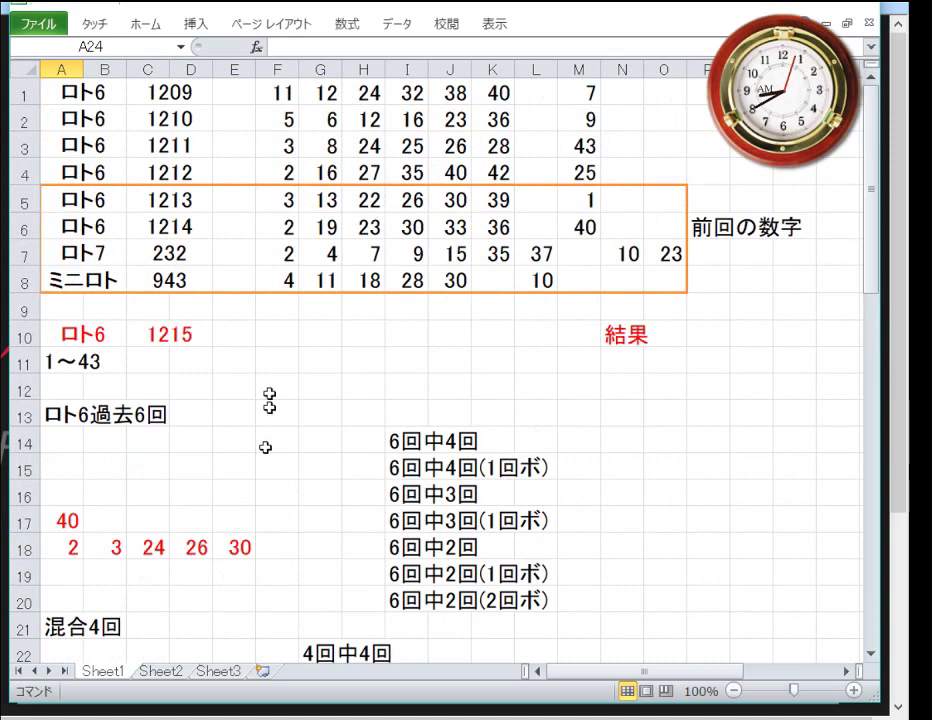
left_click_drag(121, 200, 668, 270)
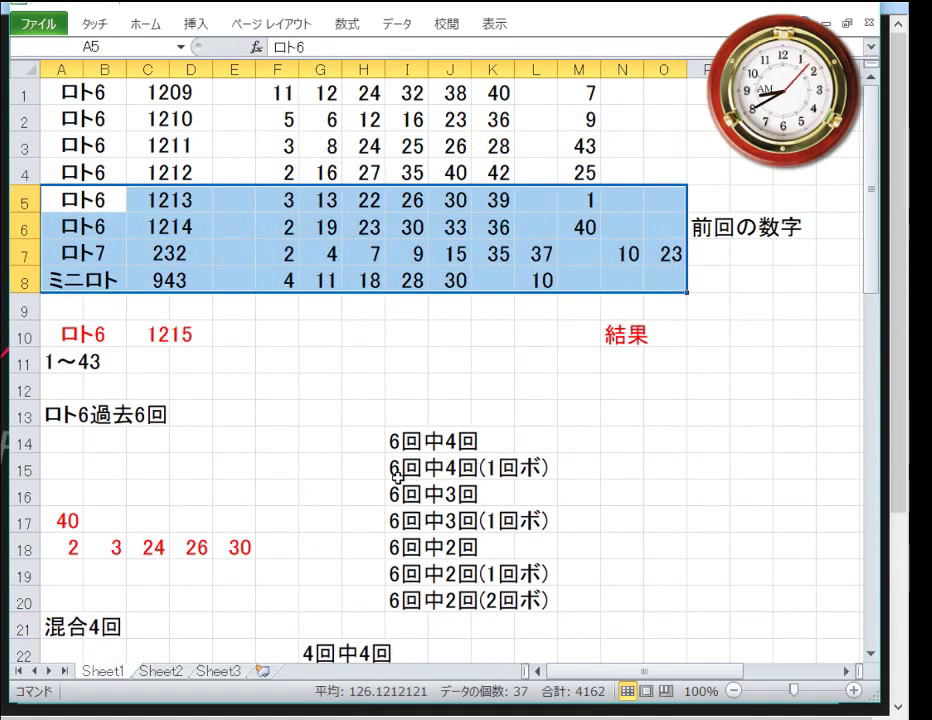
Step: Review the 抽出数字 list in rows 29–30 and the vertical pairs 30/40 and 23/33 in the 連想展開 grid
scroll(397, 477, "down", 3)
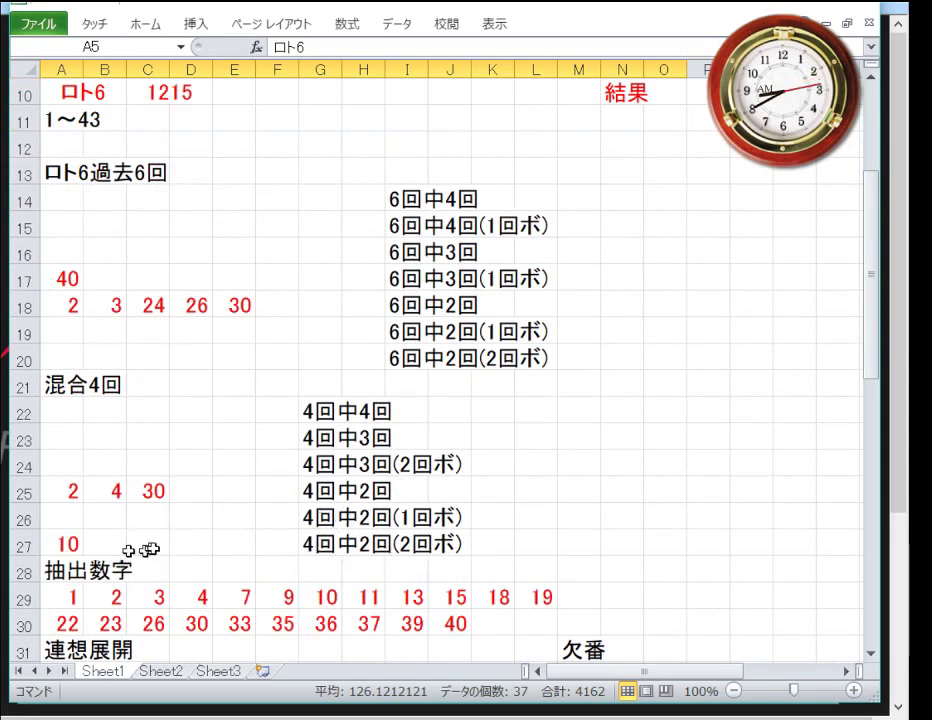
scroll(193, 543, "down", 1)
left_click_drag(78, 519, 527, 544)
scroll(507, 543, "down", 2)
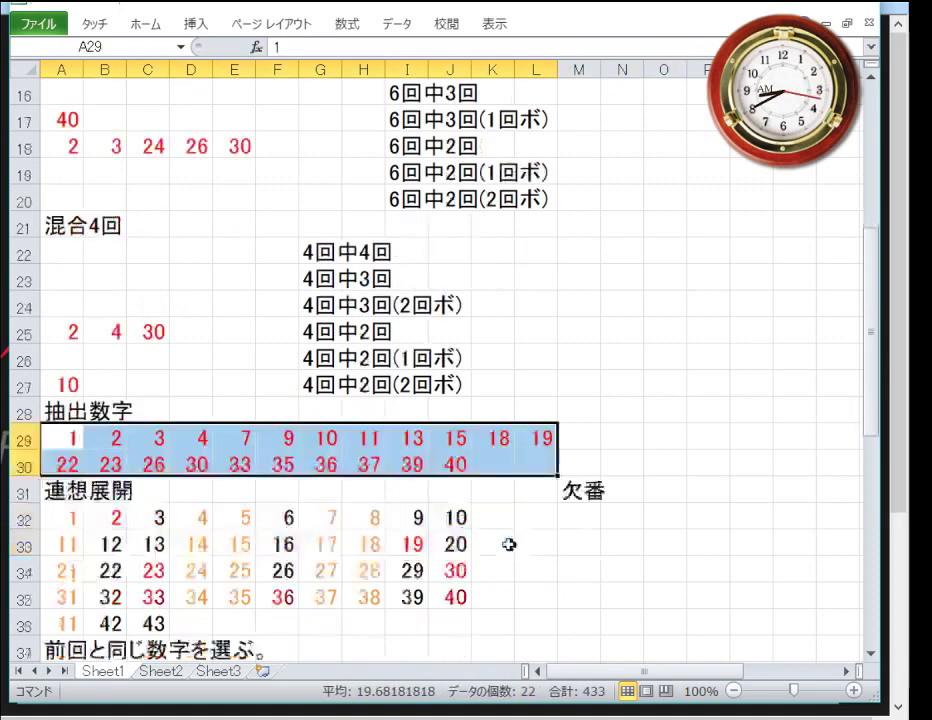
left_click_drag(77, 439, 445, 550)
left_click(405, 545)
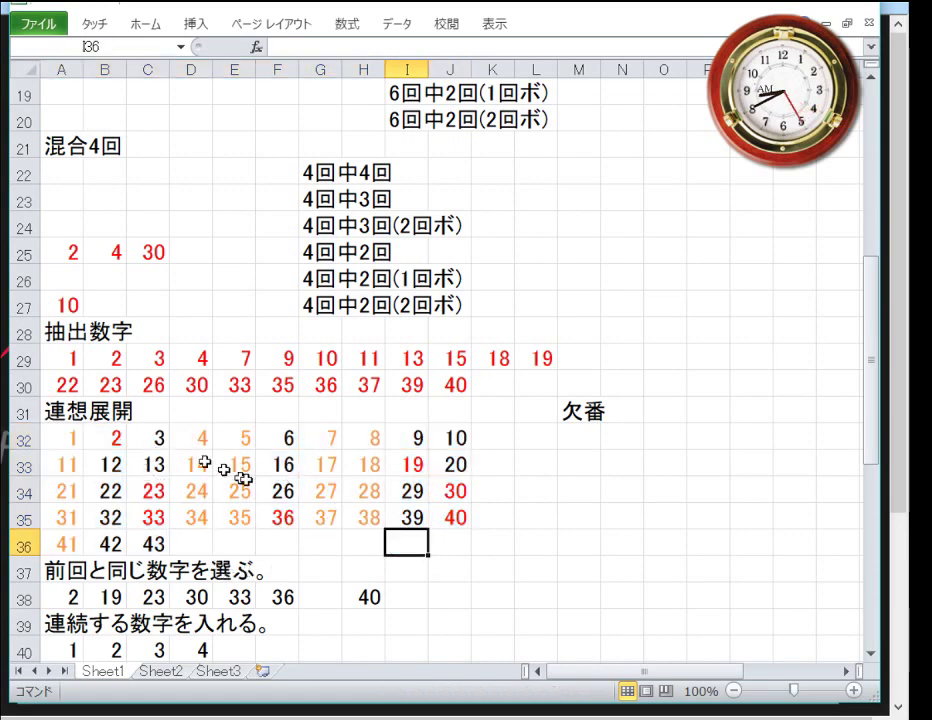
left_click_drag(453, 497, 454, 508)
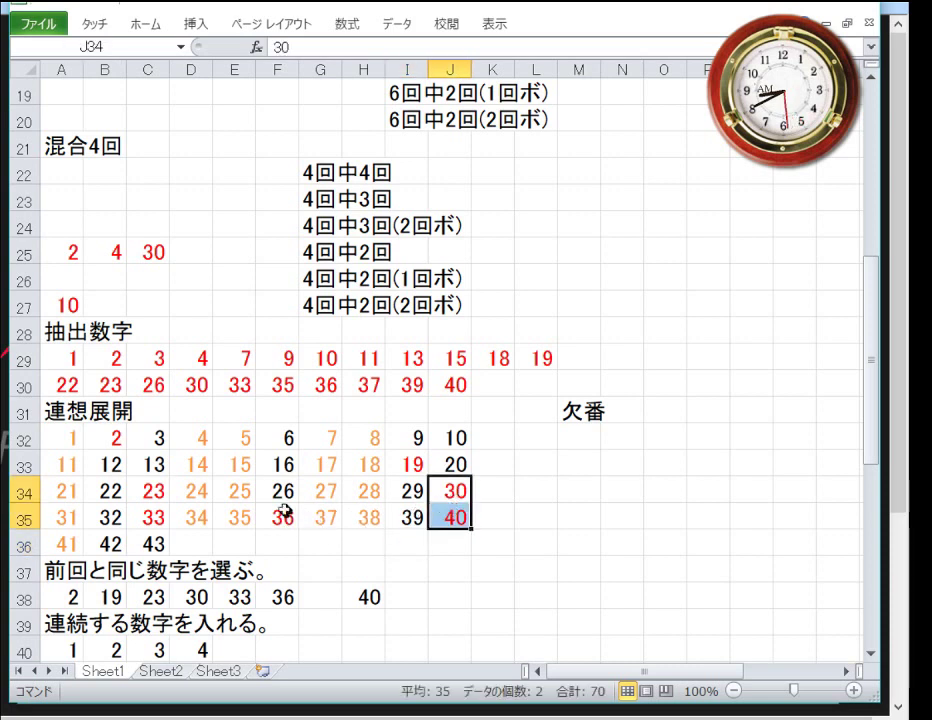
left_click(143, 498)
left_click_drag(143, 498, 146, 518)
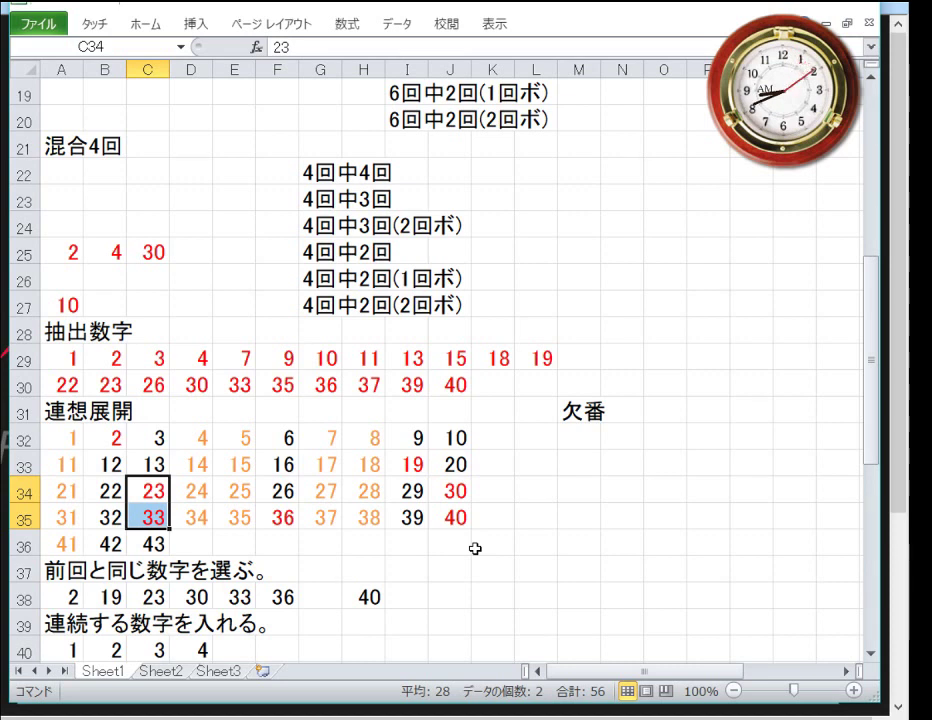
Step: Examine the numbers repeated from the previous draw in row 38, under 前回と同じ数字を選ぶ
key("Return")
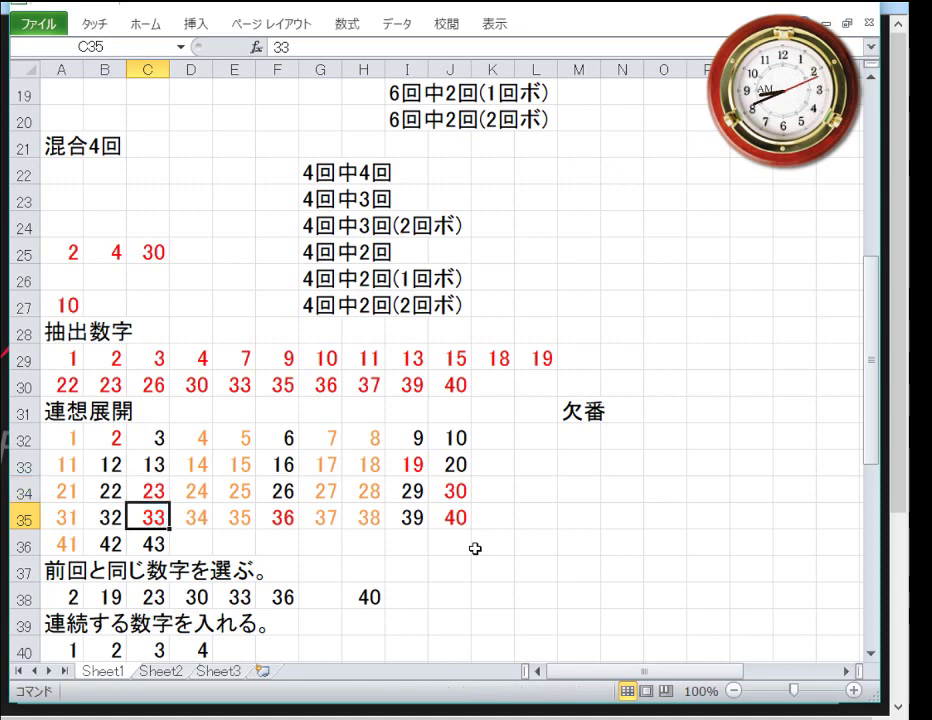
key("Down")
key("Down")
key("Down")
key("Down")
key("Down")
key("Down")
key("Down")
key("Down")
key("Down")
key("Up")
key("Up")
key("Up")
key("Up")
key("Up")
key("Up")
key("Up")
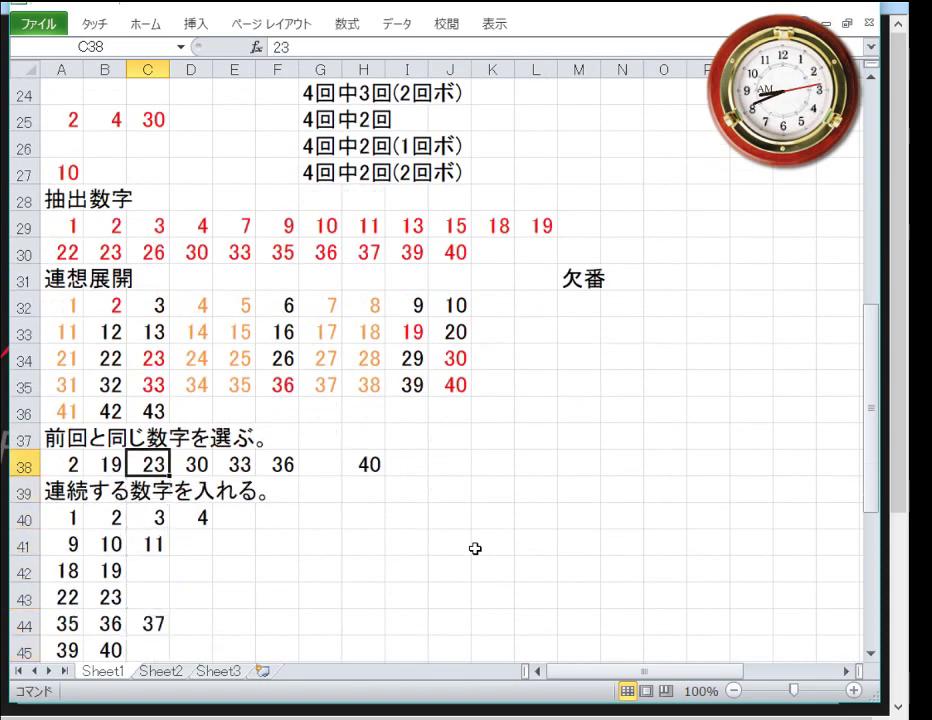
Step: Examine the consecutive number groups in rows 40–45, under 連続する数字を入れる
key("Down")
key("Left")
key("Left")
key("Right")
key("Down")
key("Down")
key("Right")
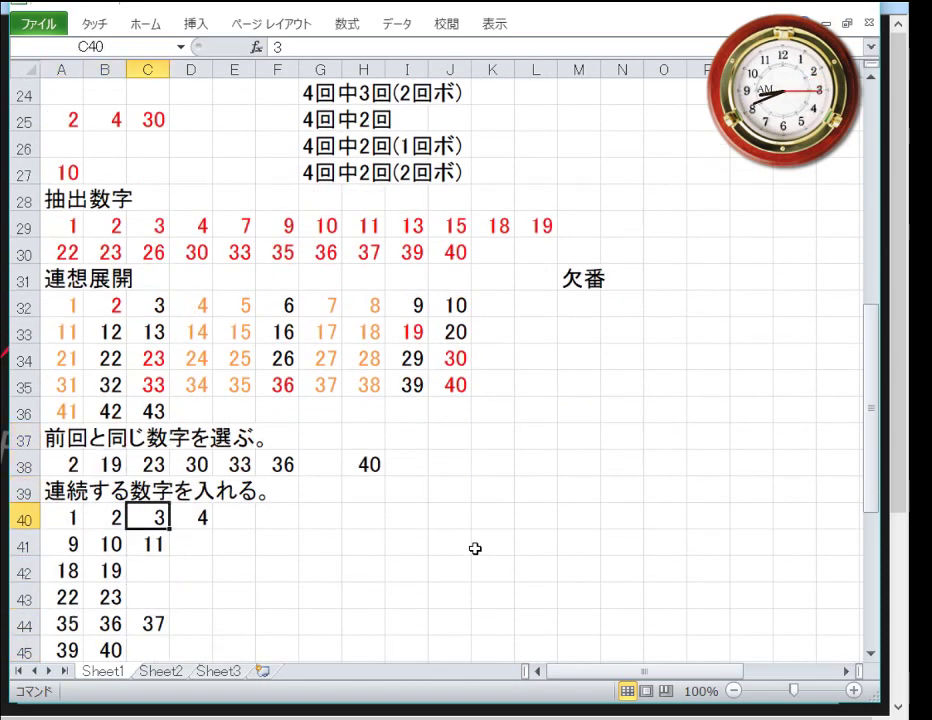
key("Down")
key("Down")
key("Down")
key("Down")
key("Down")
key("Down")
key("Down")
key("Up")
key("Up")
key("Up")
key("Up")
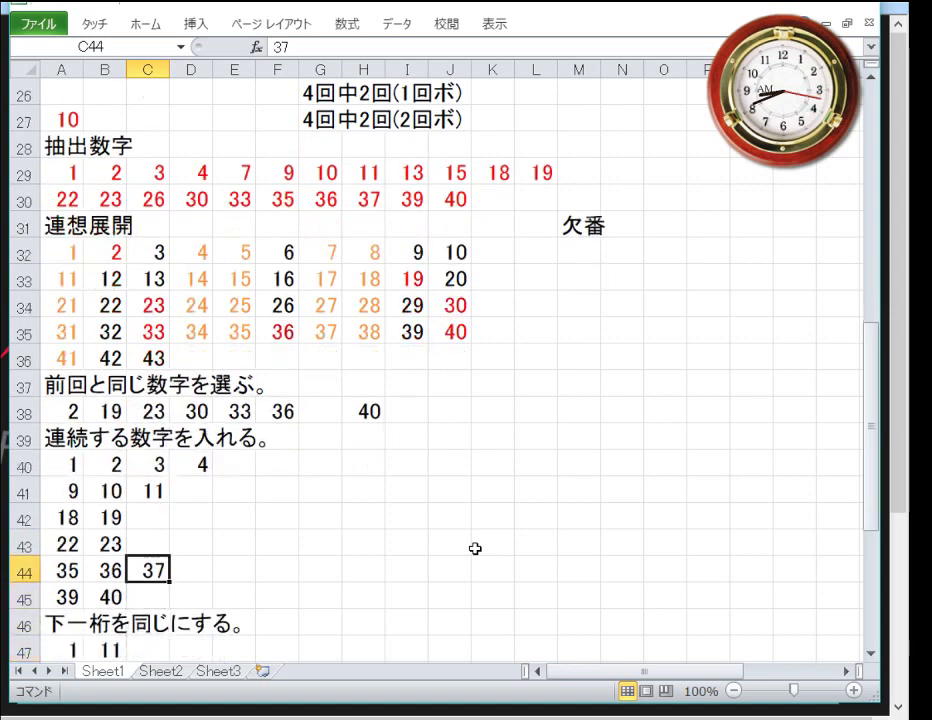
key("Up")
key("Up")
key("Up")
key("Up")
key("Down")
key("Down")
key("Down")
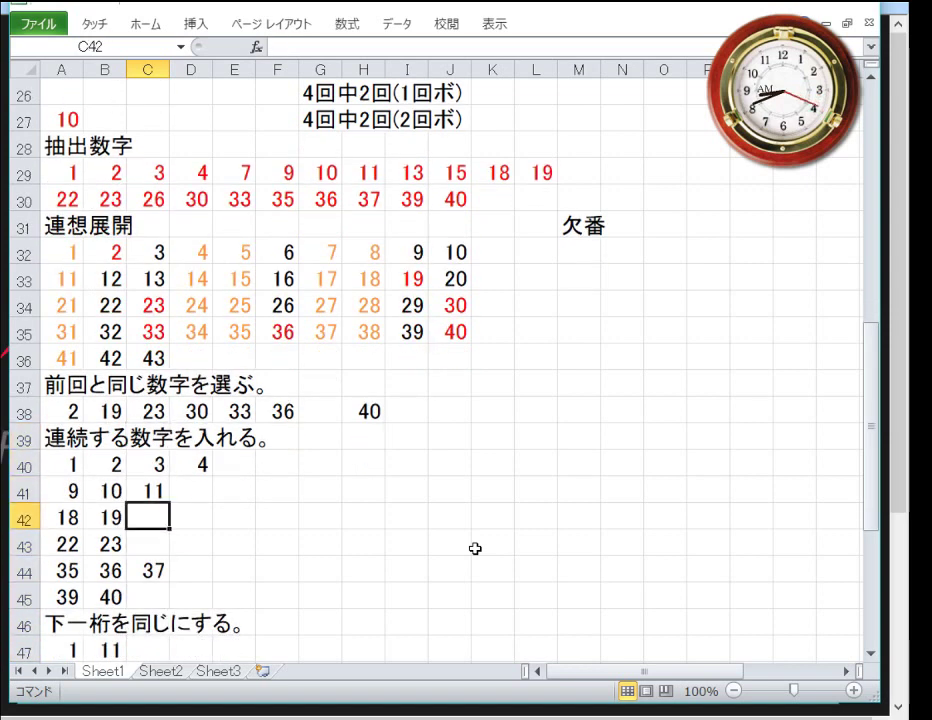
Step: Examine the groups sharing the same last digit in rows 47–51, under 下一桁を同じにする
key("Down")
key("Down")
key("Down")
key("Down")
key("Down")
key("Down")
key("Down")
key("Down")
key("Down")
key("Down")
key("Down")
key("Down")
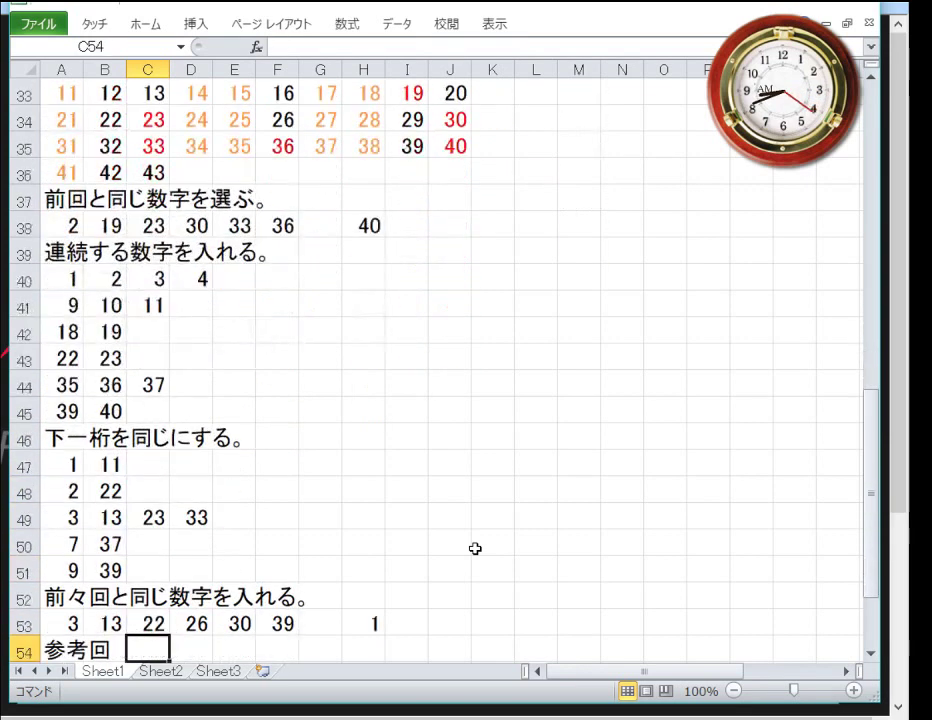
key("Up")
key("Up")
key("Up")
key("Up")
key("Up")
key("Up")
key("Up")
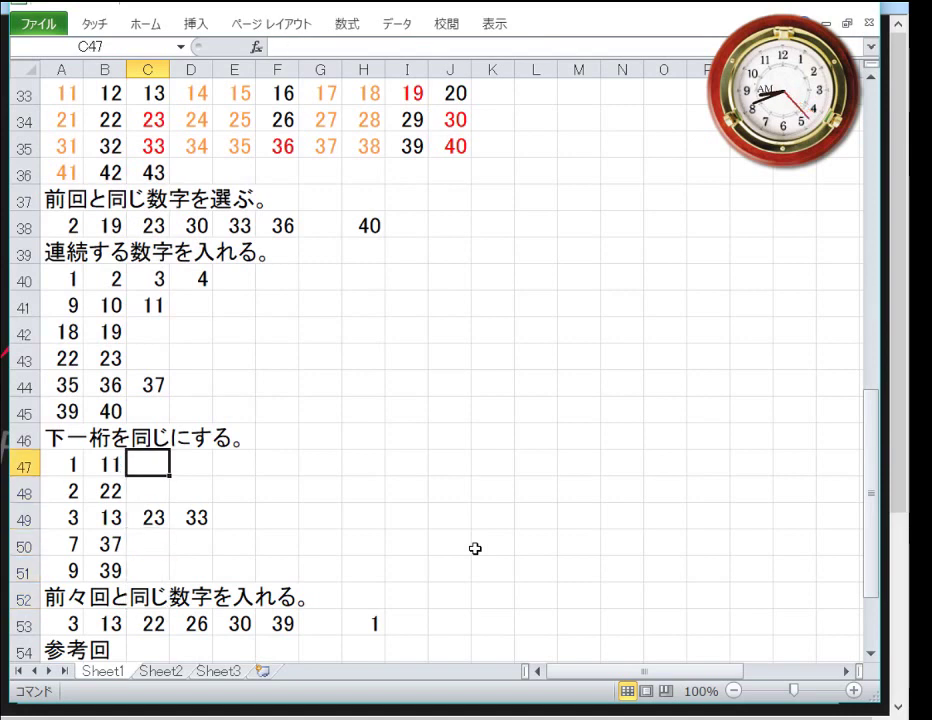
Step: Examine the numbers from the draw before last in row 53 and the combination notes in rows 57–58
key("Down")
key("Down")
key("Down")
key("Down")
key("Down")
key("Down")
key("Down")
key("Down")
key("Down")
key("Down")
key("Down")
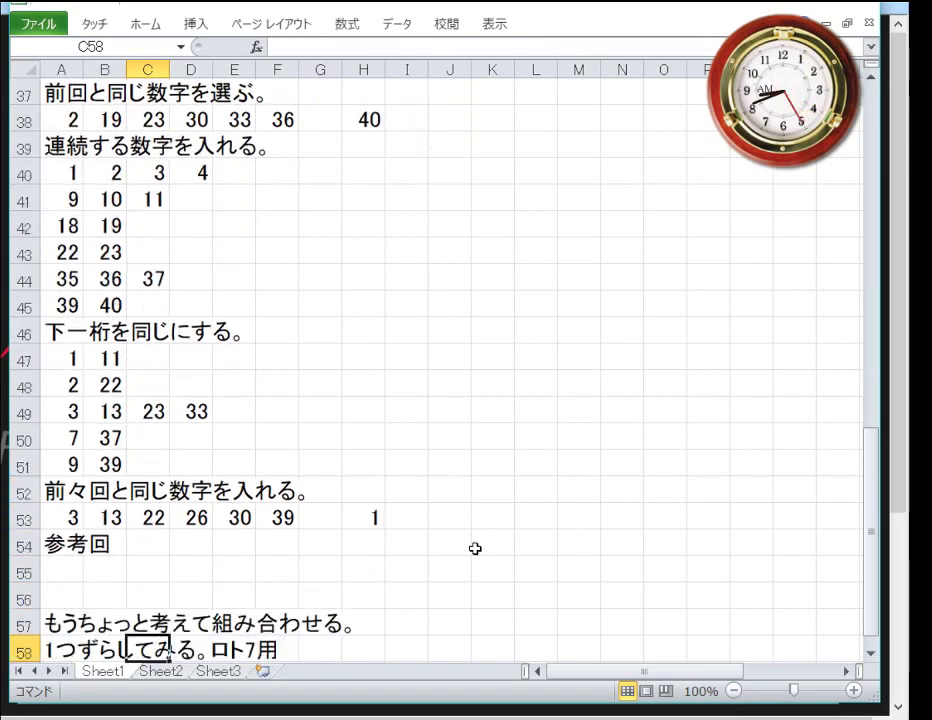
key("Up")
key("Up")
key("Up")
key("Up")
key("Up")
key("Left")
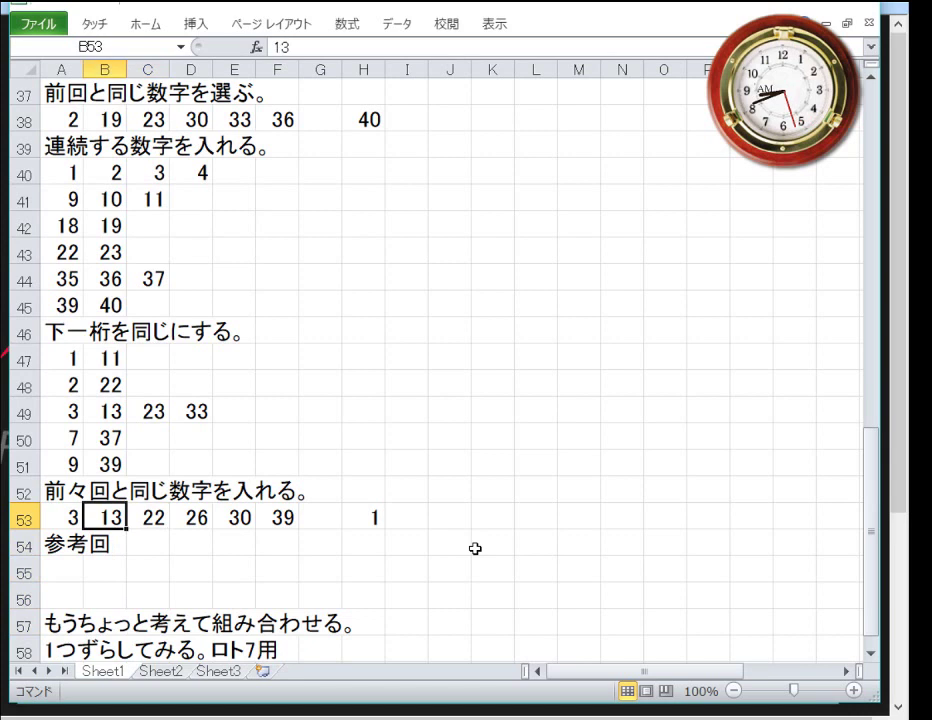
key("Down")
key("Down")
key("Down")
key("Down")
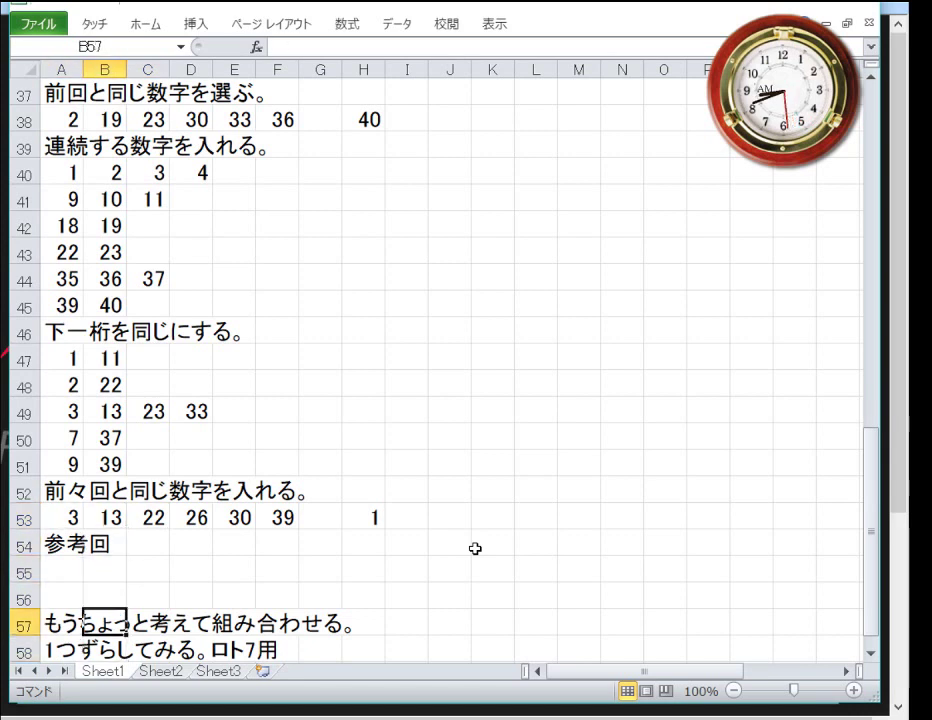
Step: Return to the ロト6過去6回 section and examine the number in cell A17
key("Up")
key("Up")
key("Up")
key("Up")
key("Up")
key("Up")
key("Up")
key("Up")
key("Up")
key("Up")
key("Up")
key("Up")
key("Up")
key("Up")
key("Up")
key("Up")
key("Up")
key("Up")
key("Up")
key("Up")
key("Up")
key("Up")
key("Up")
key("Up")
key("Up")
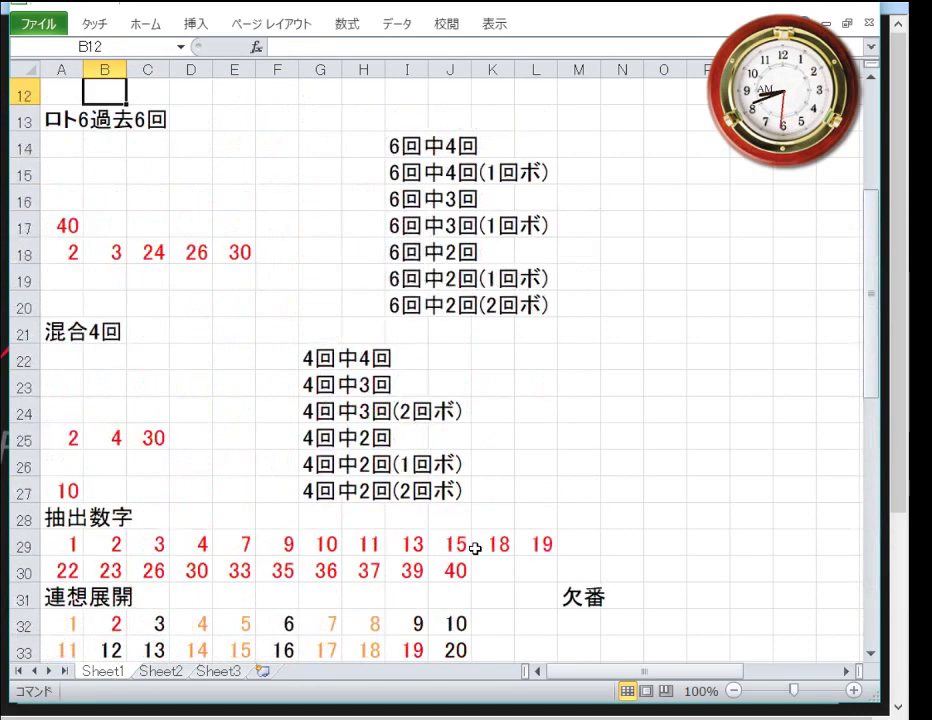
key("Down")
key("Down")
key("Down")
key("Down")
key("Down")
key("Left")
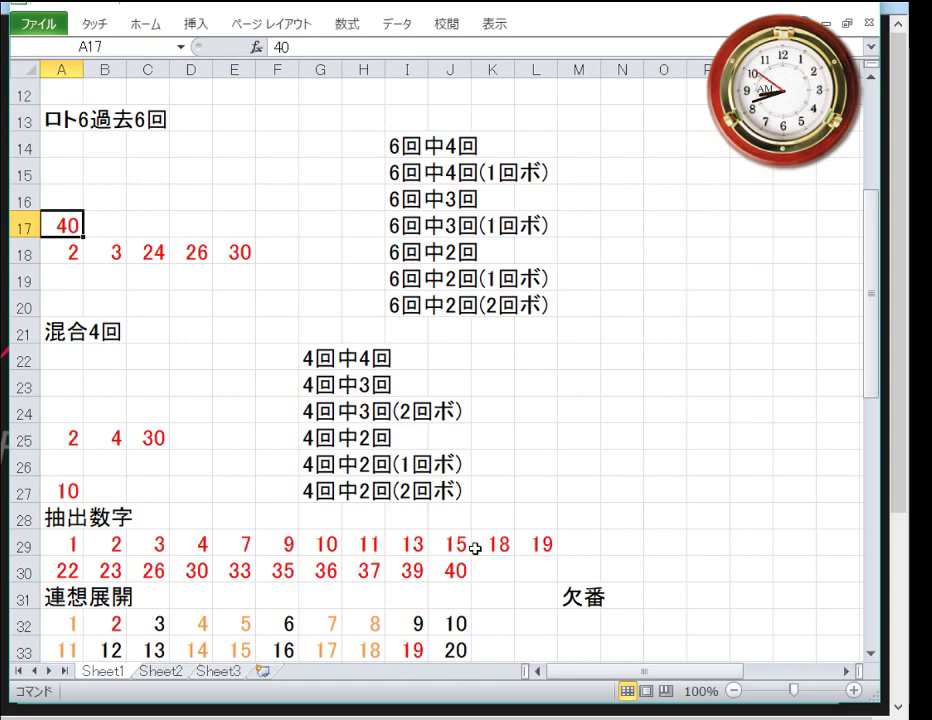
Step: Go back to the top of the sheet and examine the draw 1214 numbers across row 6
key("Up")
key("ctrl+Home")
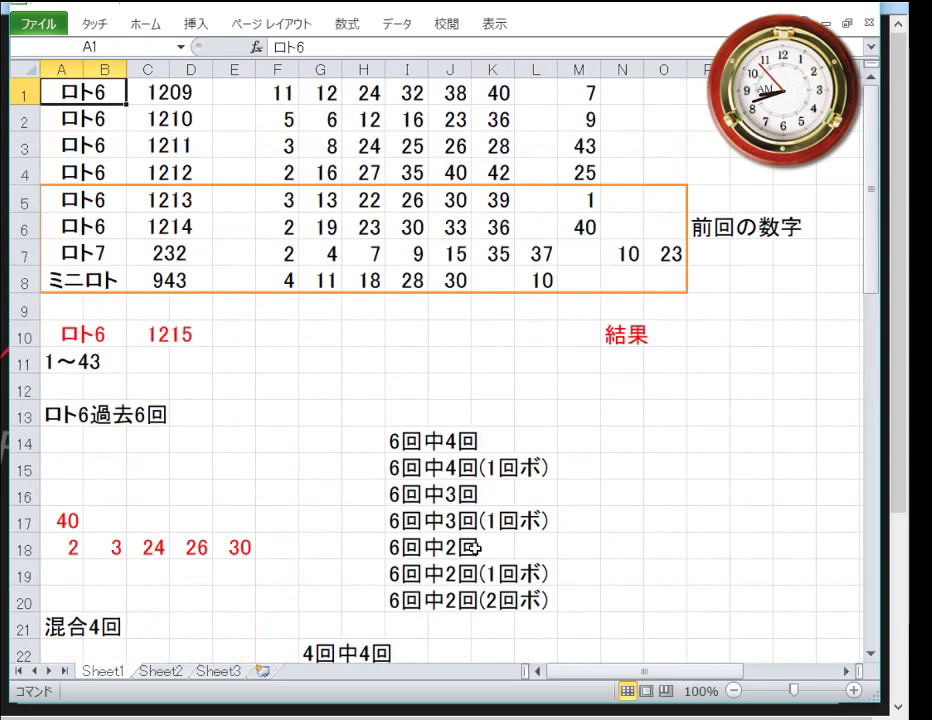
key("Down")
key("Down")
key("Down")
key("Down")
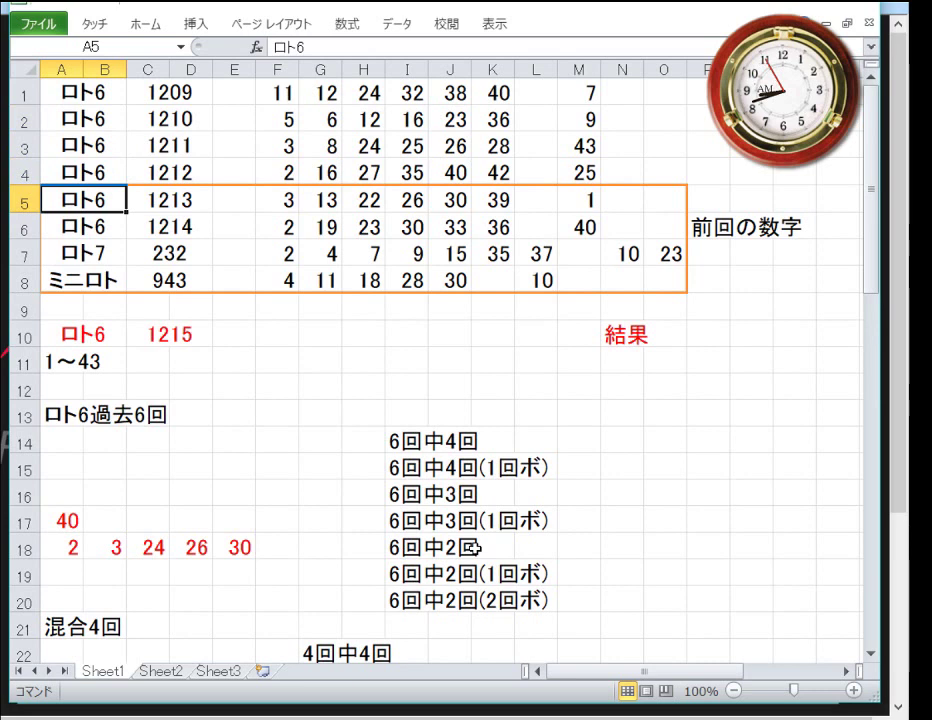
key("Down")
key("Right")
key("Right")
key("Right")
key("Right")
key("Right")
key("Right")
key("Right")
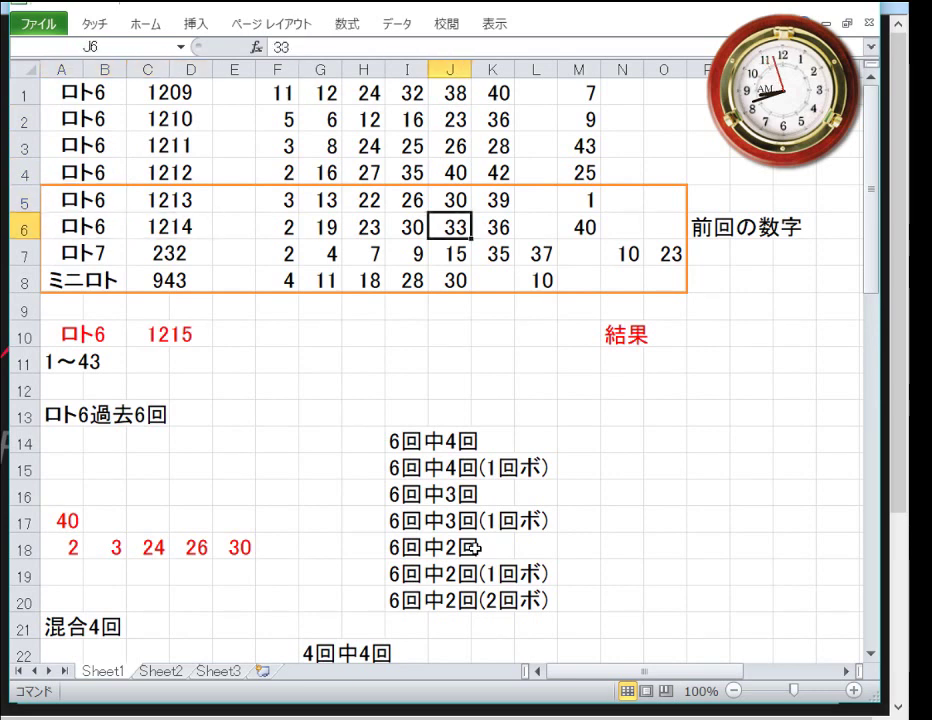
key("Left")
key("Left")
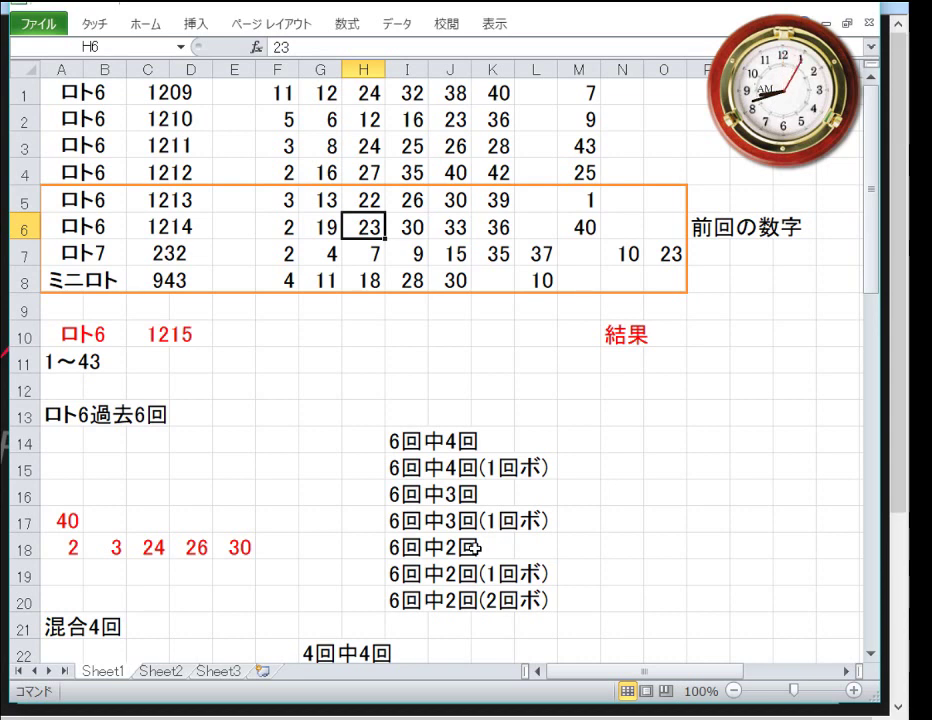
key("Right")
key("Right")
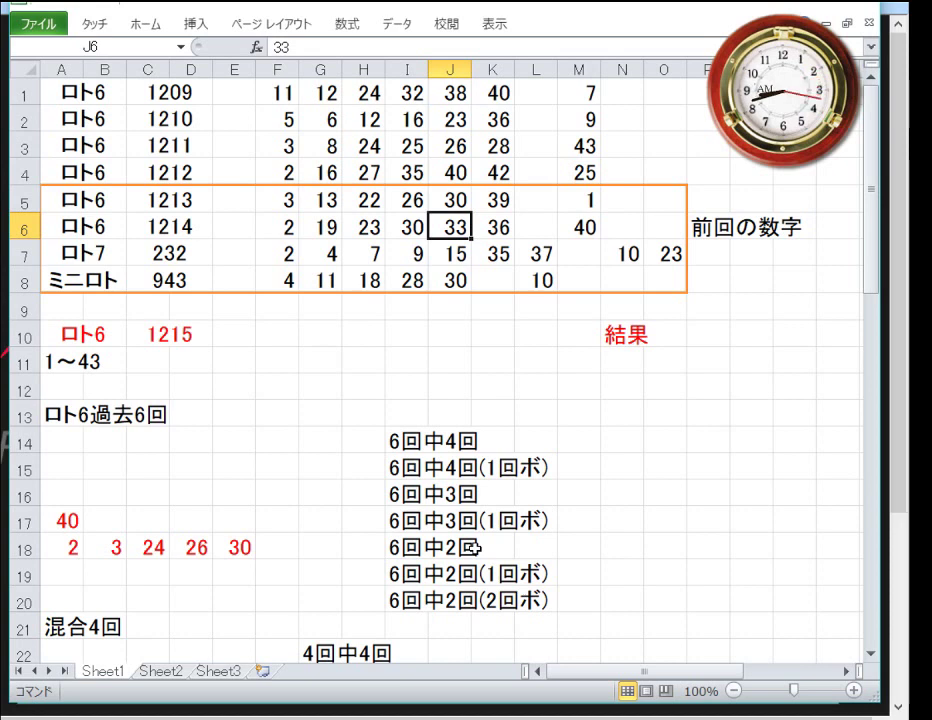
key("Left")
key("Left")
key("Left")
key("Left")
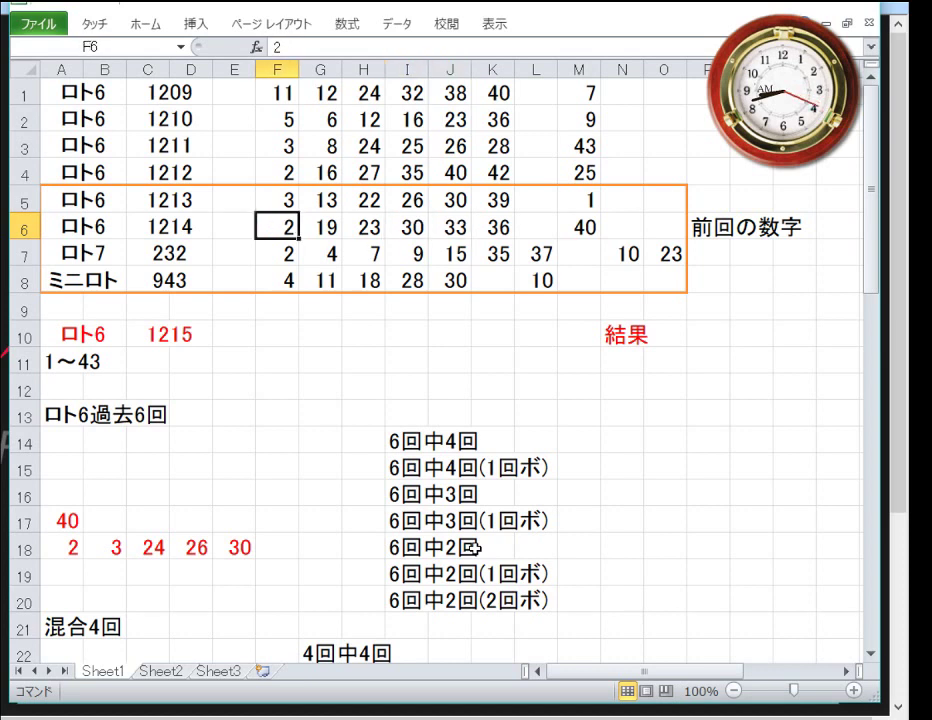
Step: Examine the first two numbers of draw 1214 in cells F6 and G6
key("Right")
key("Left")
key("Left")
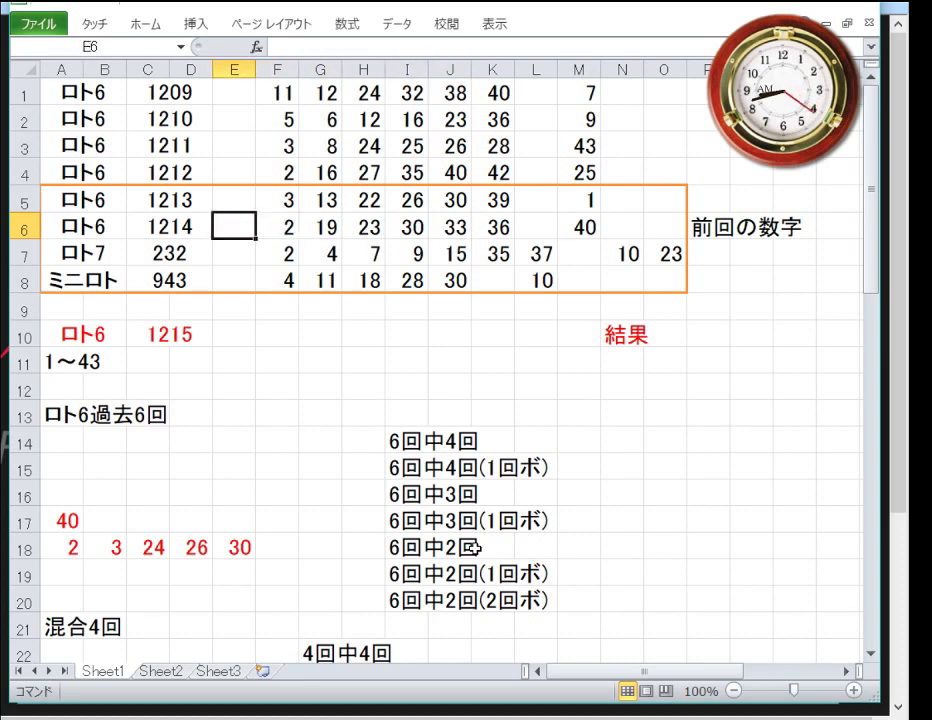
key("Right")
key("Right")
key("Left")
key("Right")
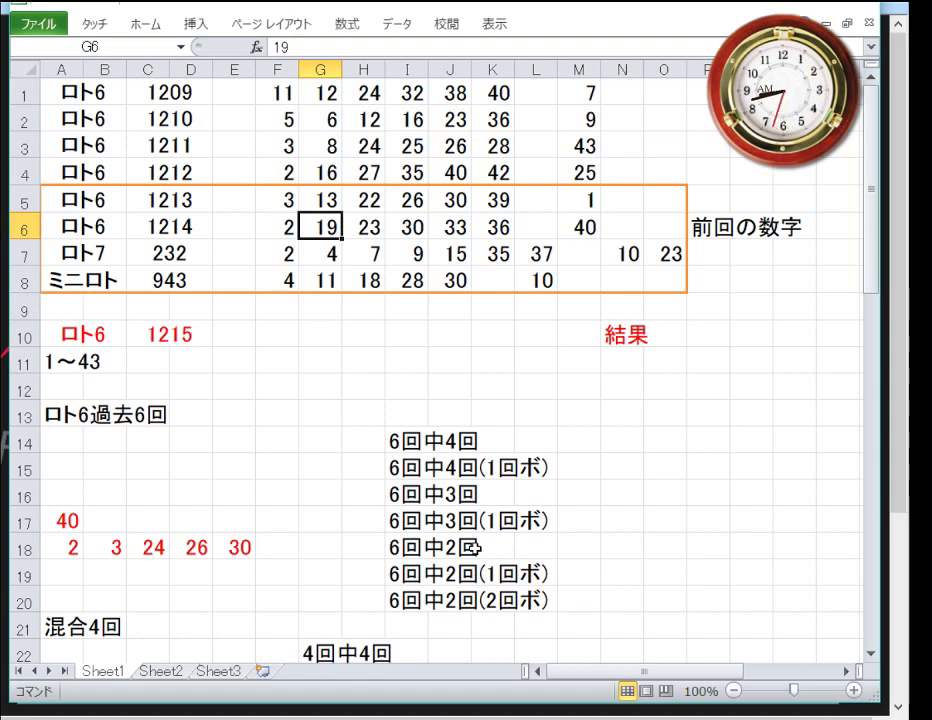
Step: Enter 3 and 13 in cells A61 and B61, below the combination notes
key("Down")
key("Down")
key("Down")
key("Down")
key("Down")
key("Down")
key("Down")
key("Down")
key("Down")
key("Down")
key("Down")
key("Down")
key("Down")
key("Down")
key("Down")
key("Down")
key("Down")
key("Down")
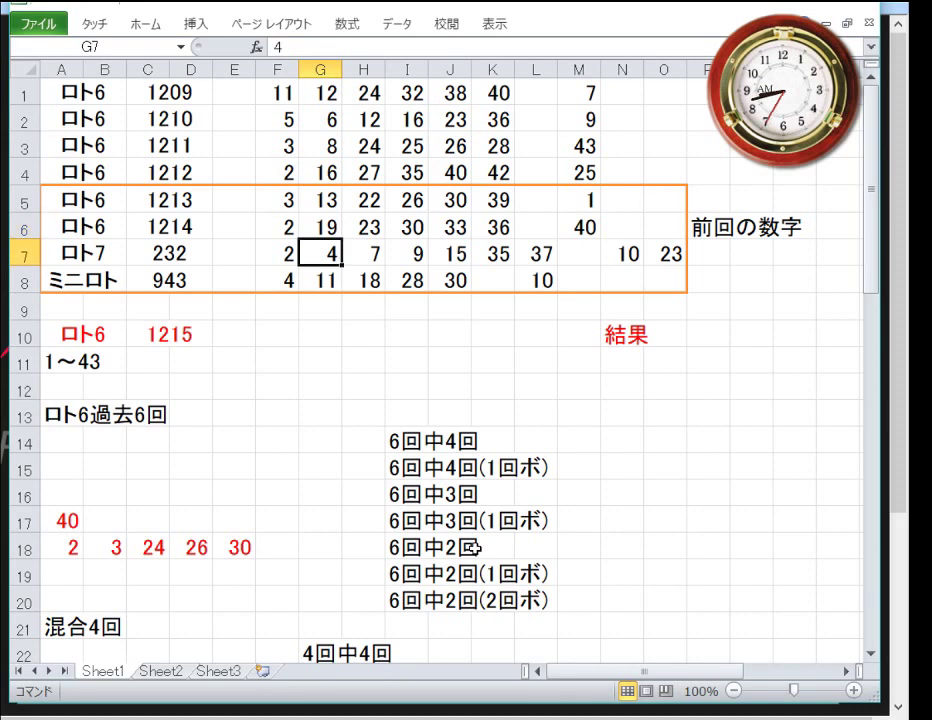
key("Down")
key("Down")
key("Down")
key("Down")
key("Down")
key("Down")
key("Down")
key("Down")
key("Down")
key("Down")
key("Down")
key("Down")
key("Down")
key("Down")
key("Down")
key("Down")
key("Down")
key("Down")
key("Down")
key("Down")
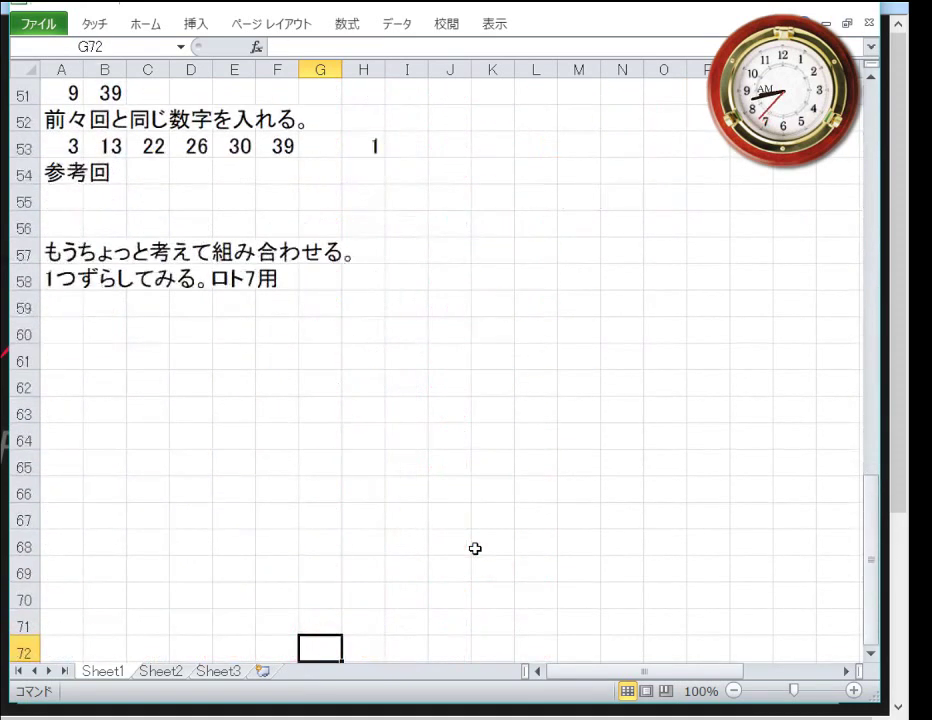
key("Up")
key("Up")
key("Up")
key("Up")
key("Up")
key("Up")
key("Up")
key("Up")
key("Up")
key("Up")
key("Up")
key("Left")
key("Left")
key("Left")
key("Left")
key("Left")
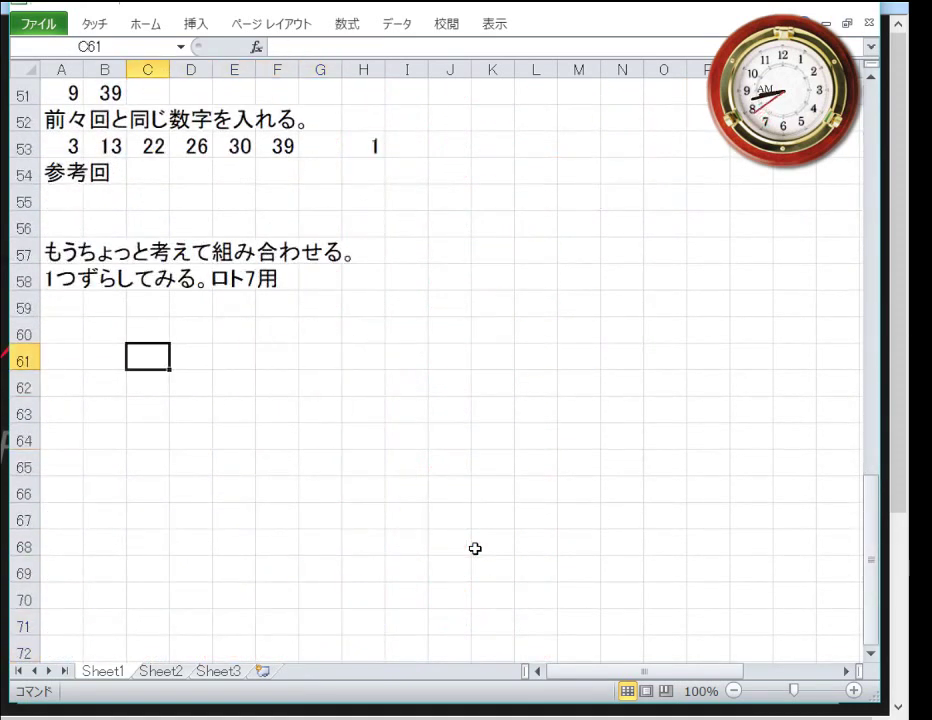
key("Left")
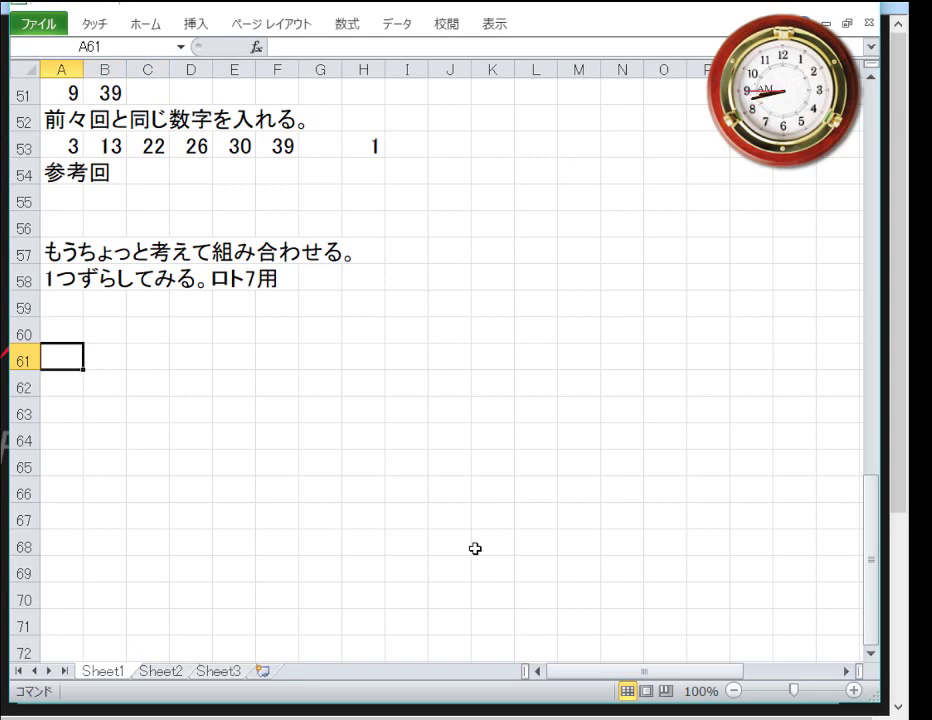
type("3")
key("Tab")
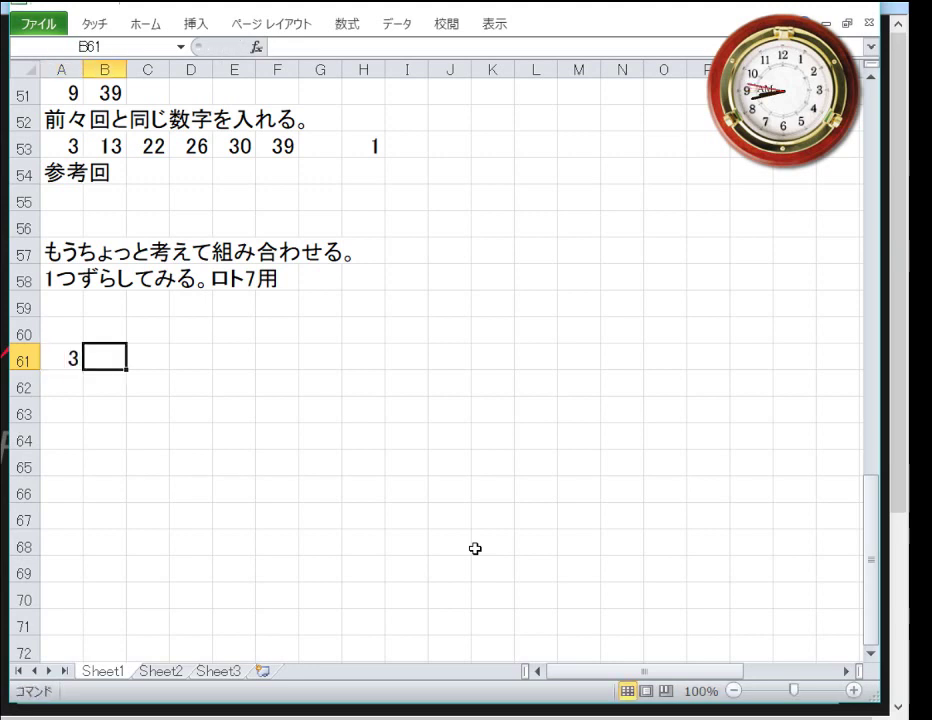
type("13")
key("Tab")
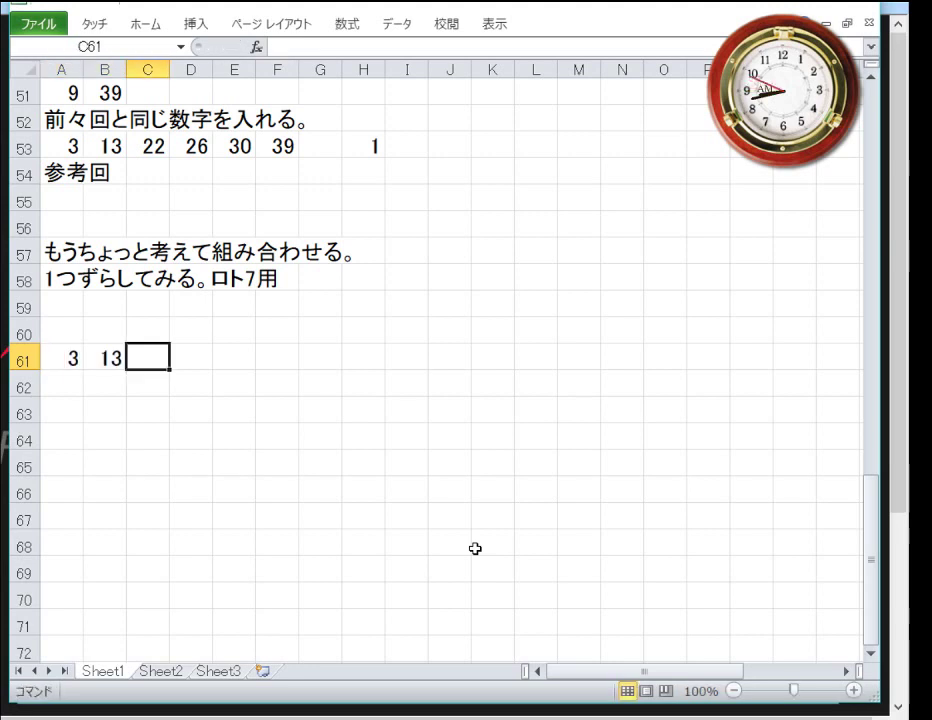
Step: Replace the number in B61 with 10, and enter 13 in C61 and 20 in D61
key("Right")
key("Right")
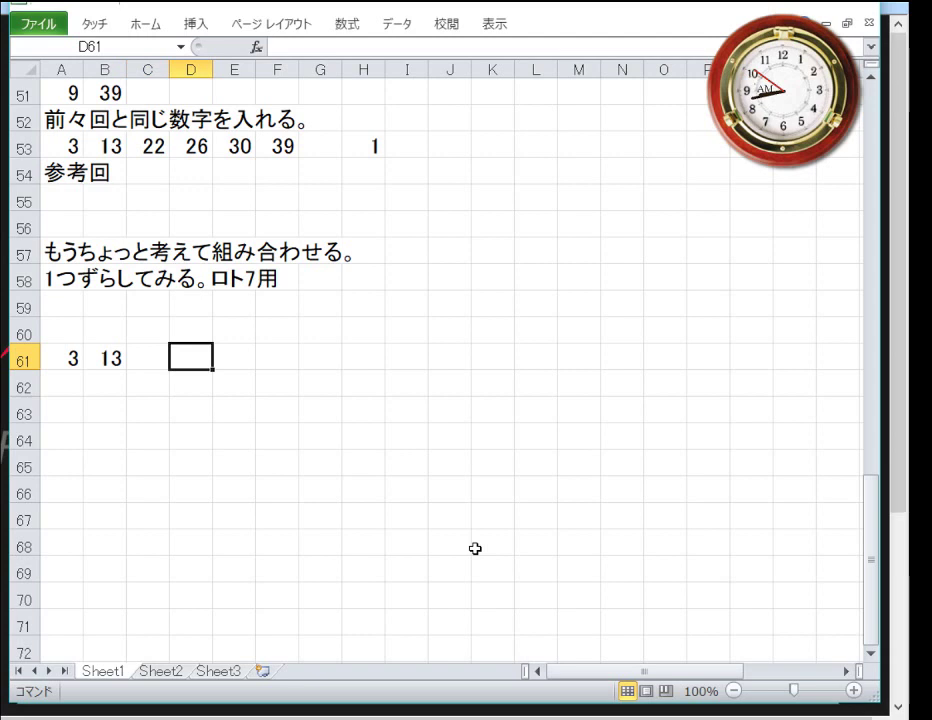
key("Left")
key("Left")
key("Left")
type("10")
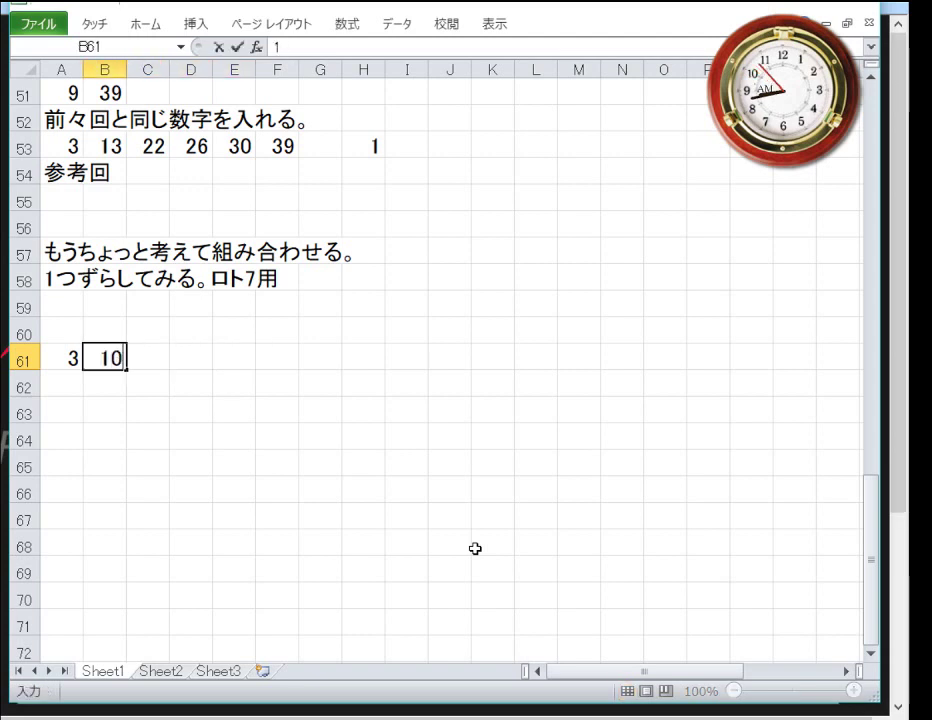
key("Tab")
type("113")
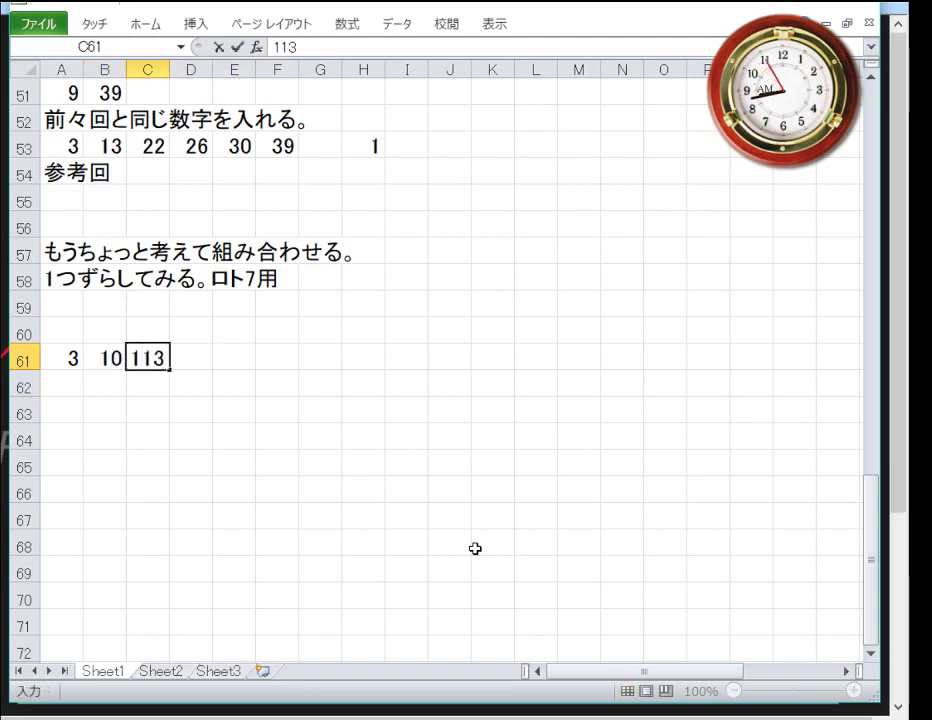
key("BackSpace")
key("BackSpace")
type("3")
key("Tab")
type("20")
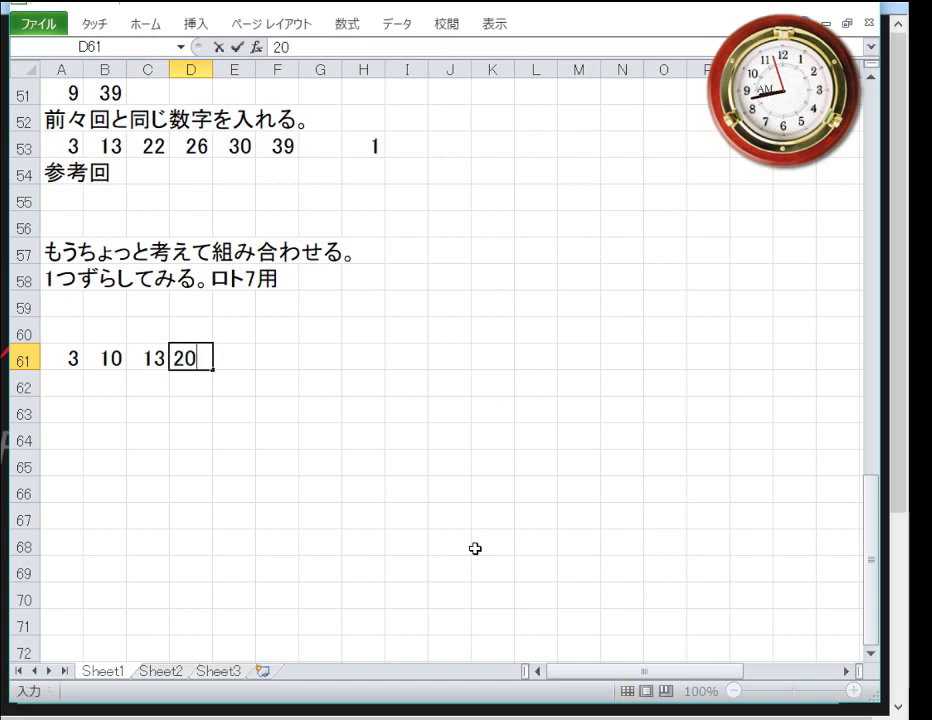
key("Return")
Step: Complete the combination in row 61 with 25 in E61 and 43 in F61
key("Up")
key("Right")
type("24")
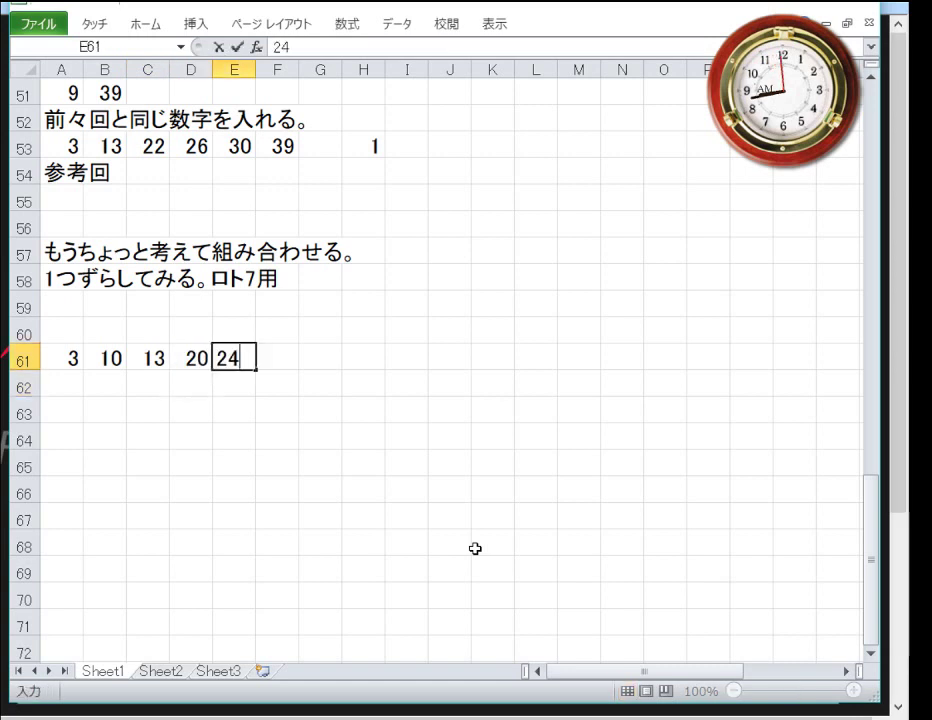
key("Tab")
key("shift+Tab")
type("25")
key("Tab")
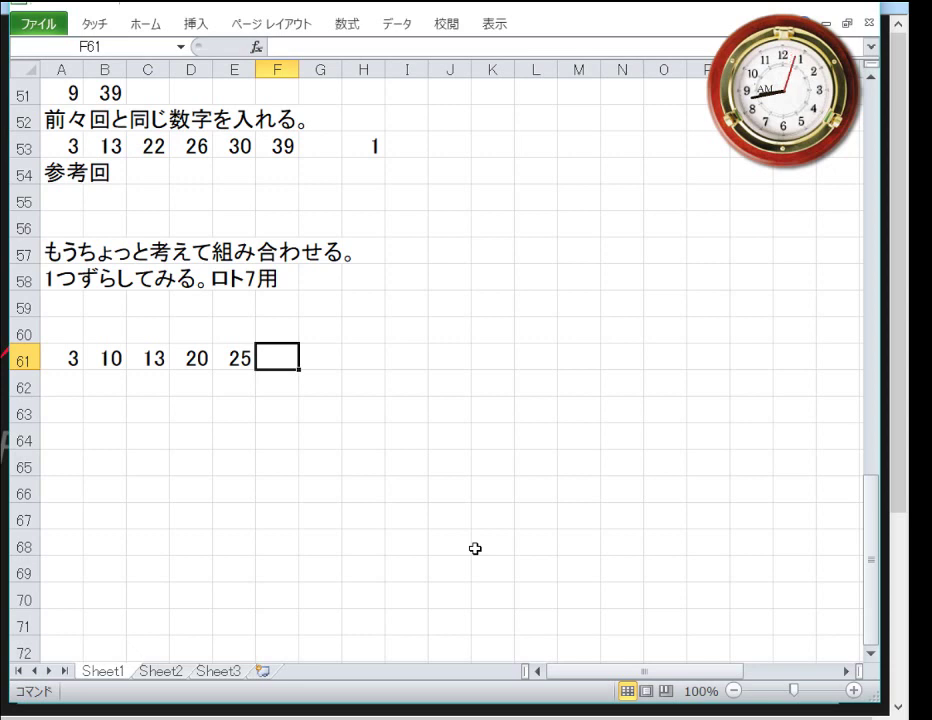
type("43")
key("Return")
Step: Go back to the top of the sheet and check the past draw results in rows 1–8
key("Up")
key("Up")
key("Up")
key("Up")
key("Up")
key("Up")
key("Up")
key("Up")
key("Up")
key("Up")
key("Up")
key("Up")
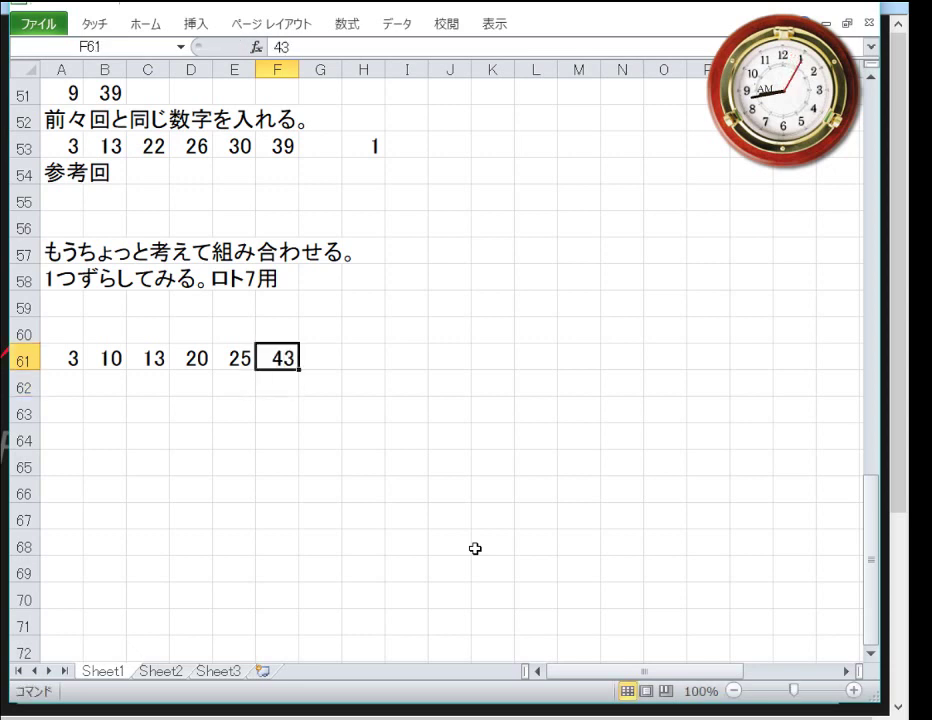
key("Up")
key("Up")
key("Up")
key("Up")
key("Up")
key("Up")
key("Up")
key("Up")
key("Up")
key("Up")
key("Up")
key("Up")
key("Up")
key("Up")
key("Up")
key("Up")
key("Up")
key("Up")
key("Up")
key("Up")
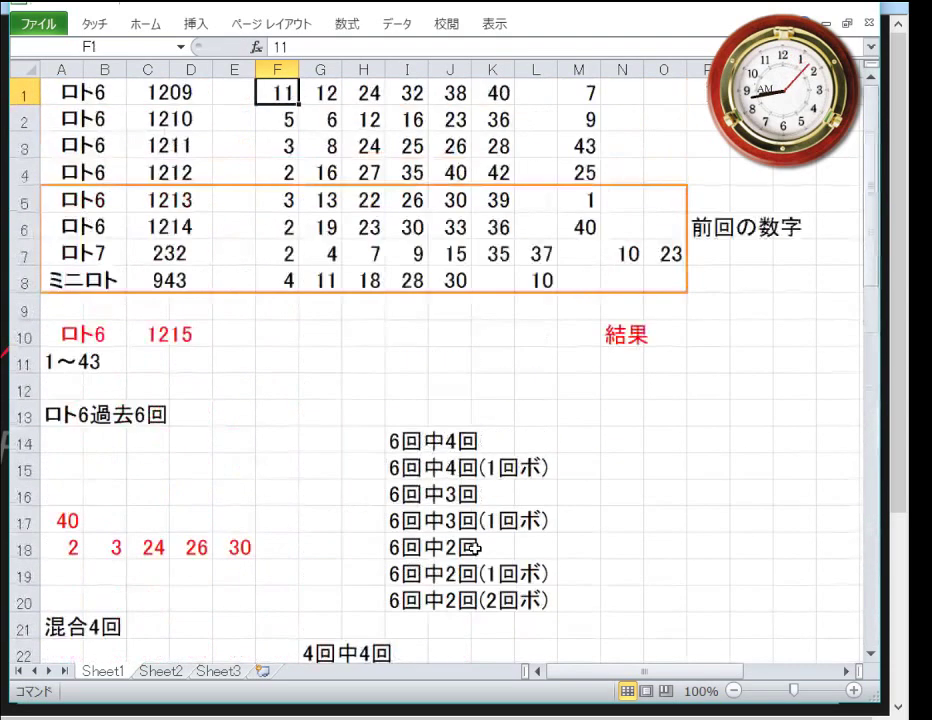
Step: Skim the number-selection sections back down to the empty rows below the combination in row 61
key("Down")
key("Down")
key("Down")
key("Down")
key("Down")
key("Down")
key("Down")
key("Down")
key("Down")
key("Down")
key("Down")
key("Down")
key("Down")
key("Down")
key("Down")
key("Down")
key("Down")
key("Down")
key("Down")
key("Down")
key("Down")
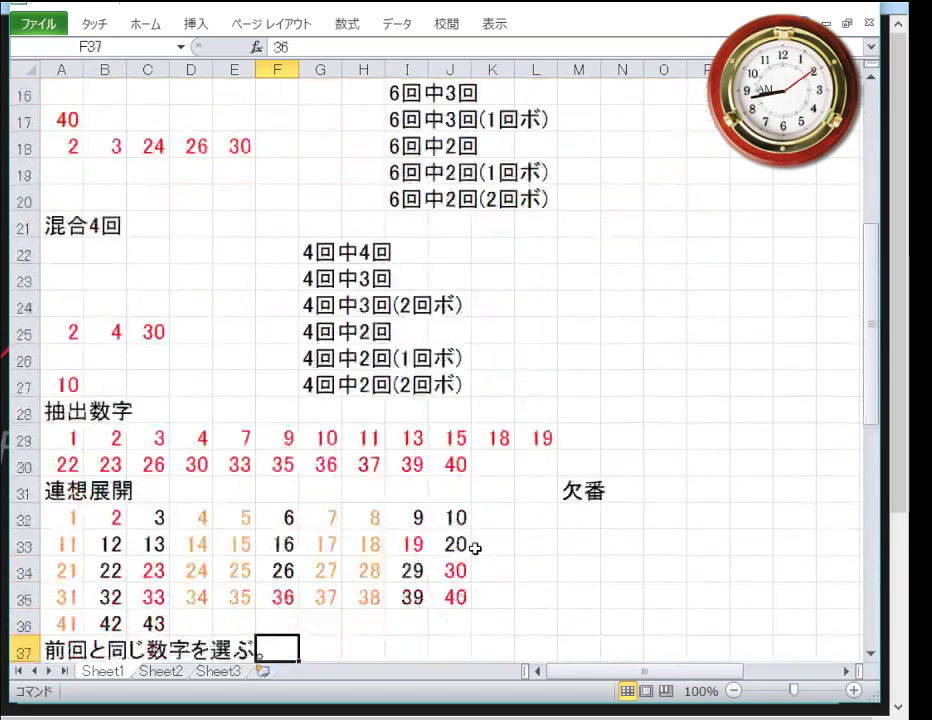
key("Down")
key("Down")
key("Down")
key("Down")
key("Down")
key("Down")
key("Down")
key("Down")
key("Down")
key("Down")
key("Down")
key("Down")
key("Down")
key("Up")
key("Up")
key("Up")
key("Up")
key("Up")
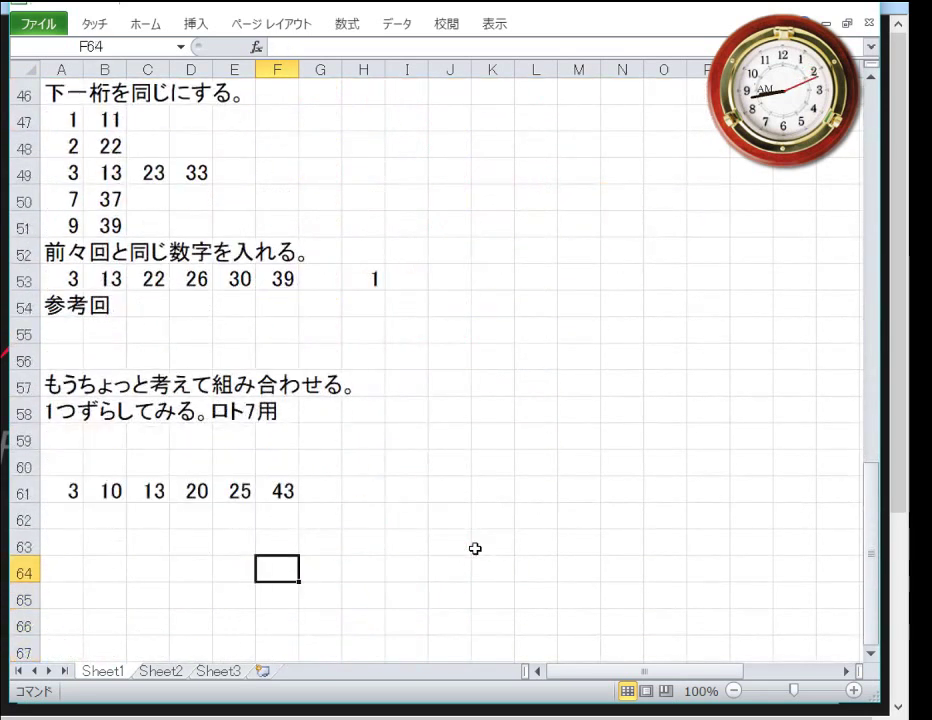
Step: Start a second combination in row 62 with 2 in A62, 4 in B62 and 9 in C62
key("Up")
key("Left")
key("Left")
key("Left")
key("Left")
key("Left")
key("Down")
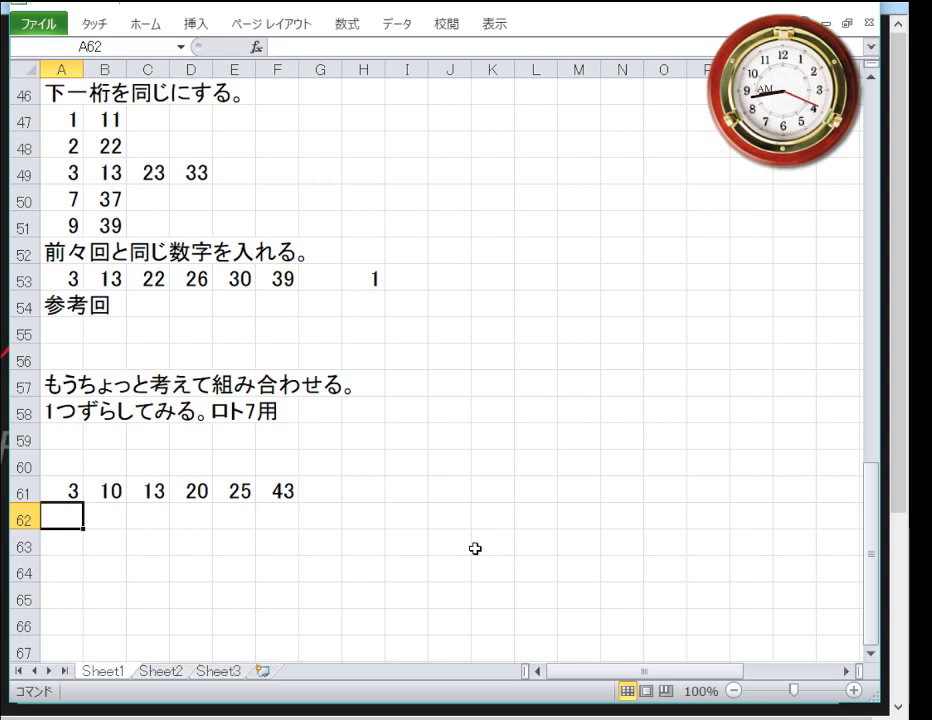
type("2")
key("Tab")
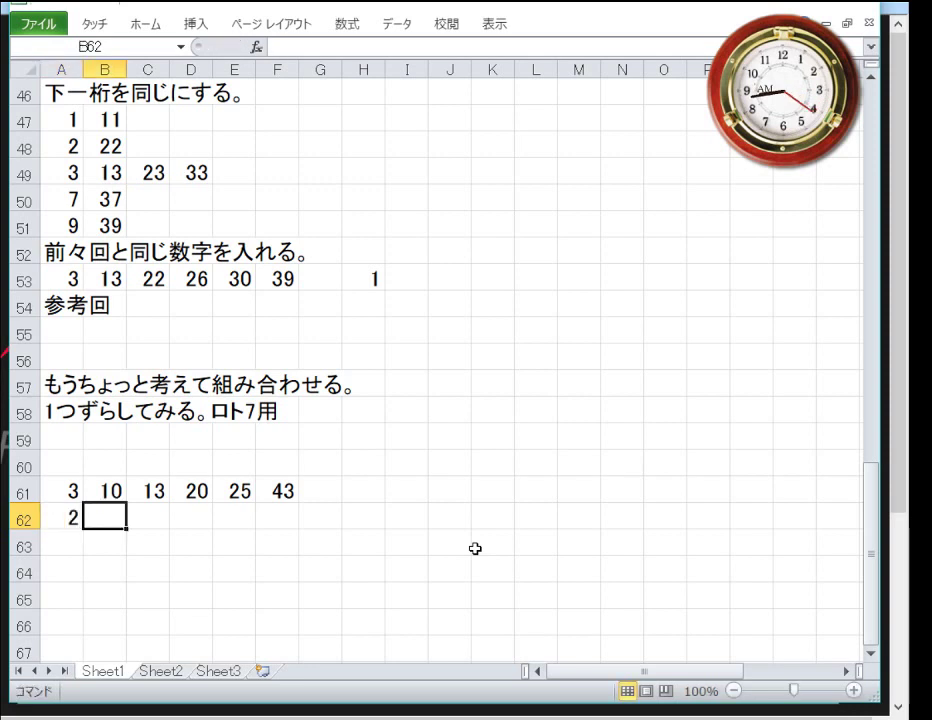
type("4")
key("Tab")
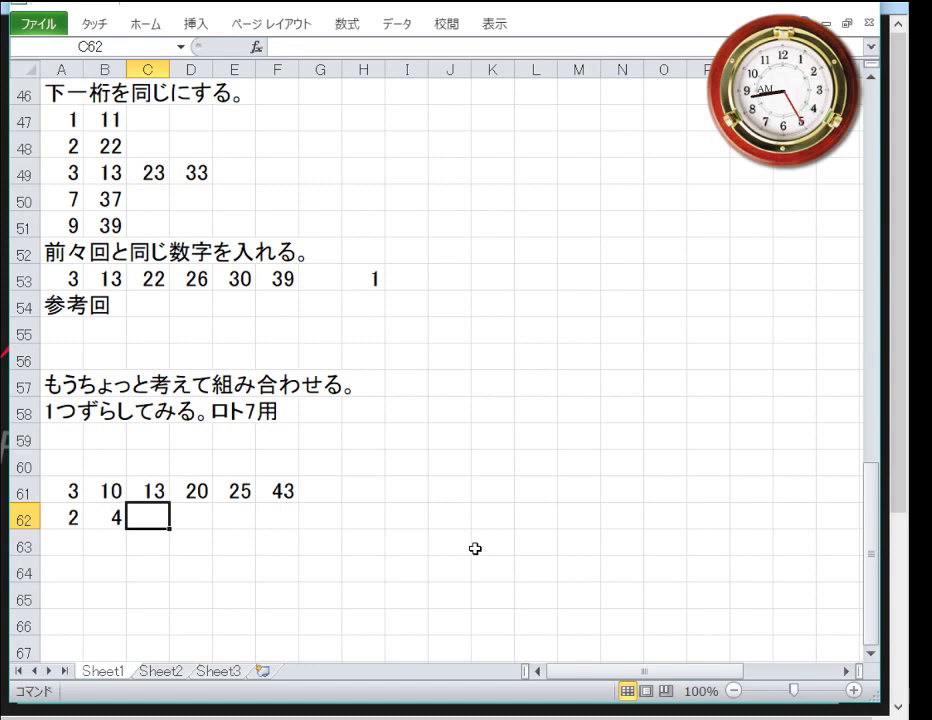
type("9")
key("Tab")
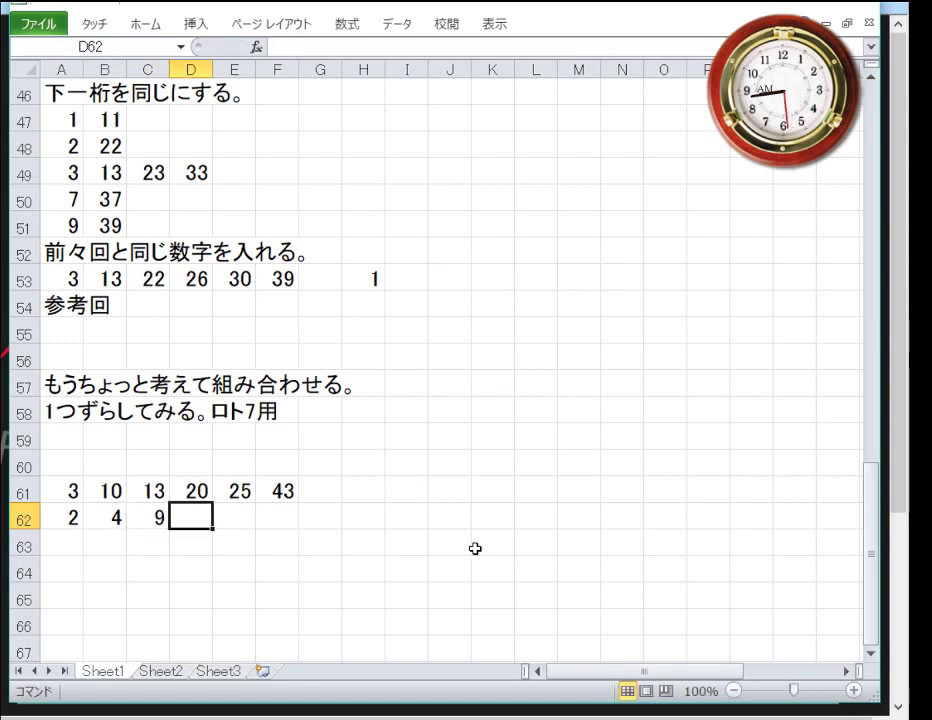
Step: Complete the combination in row 62 with 11 in D62, 19 in E62 and 30 in F62
type("11")
key("Tab")
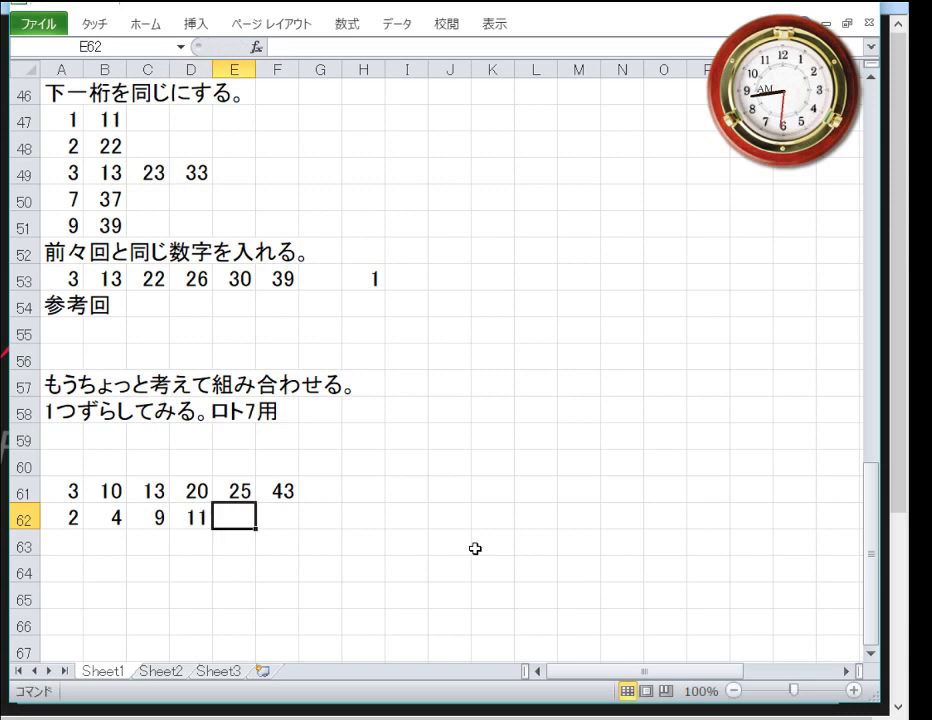
type("19")
key("Tab")
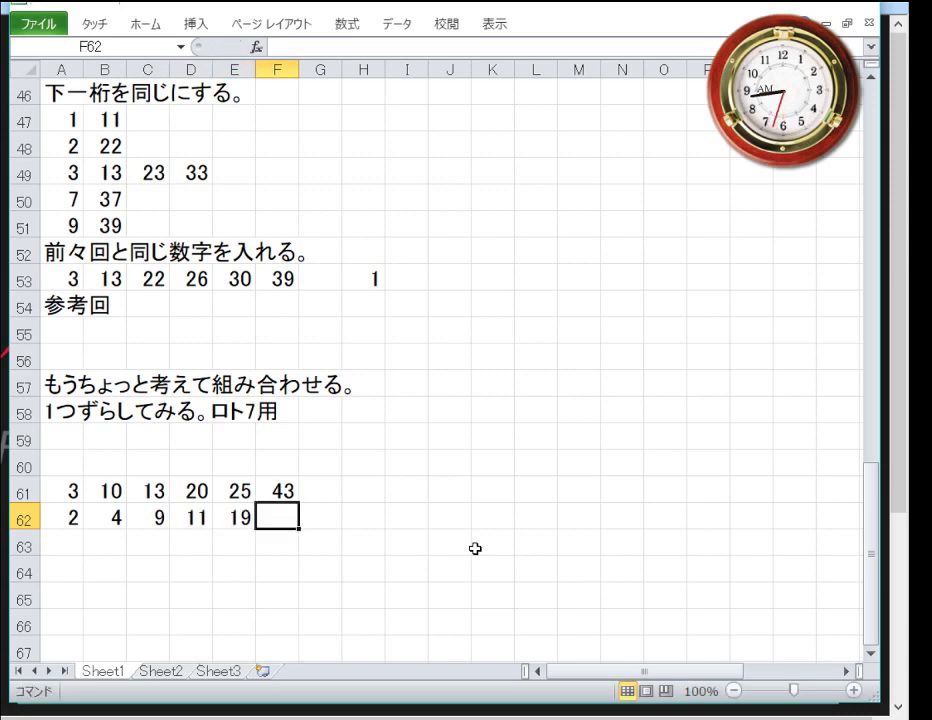
type("30")
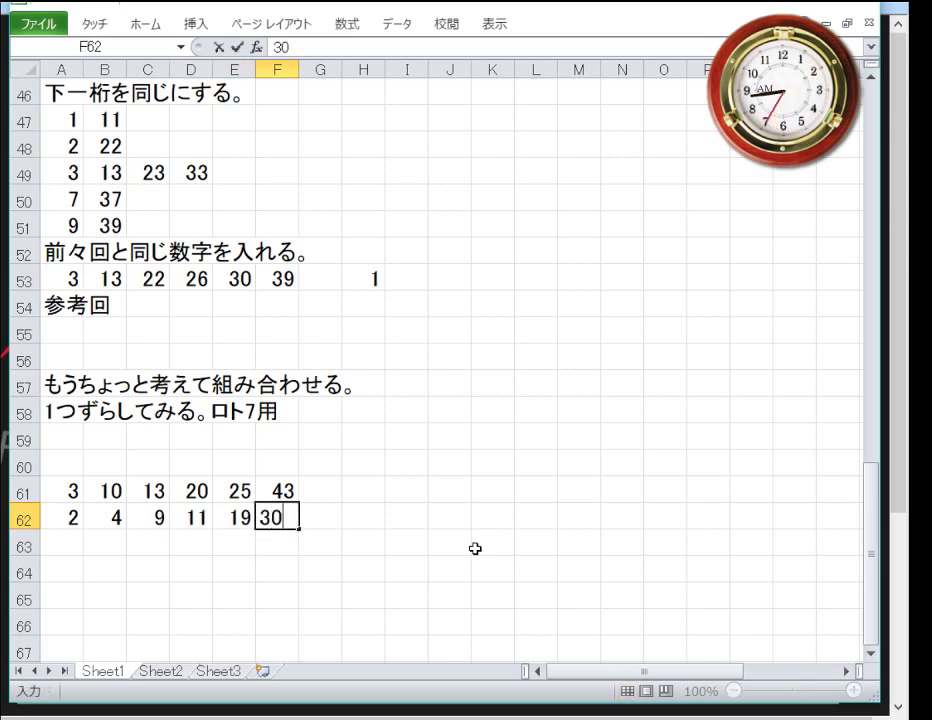
key("Return")
Step: Begin two more combinations with 3 in A63 and 1 in A64
key("Left")
key("Left")
key("Left")
key("Left")
key("Left")
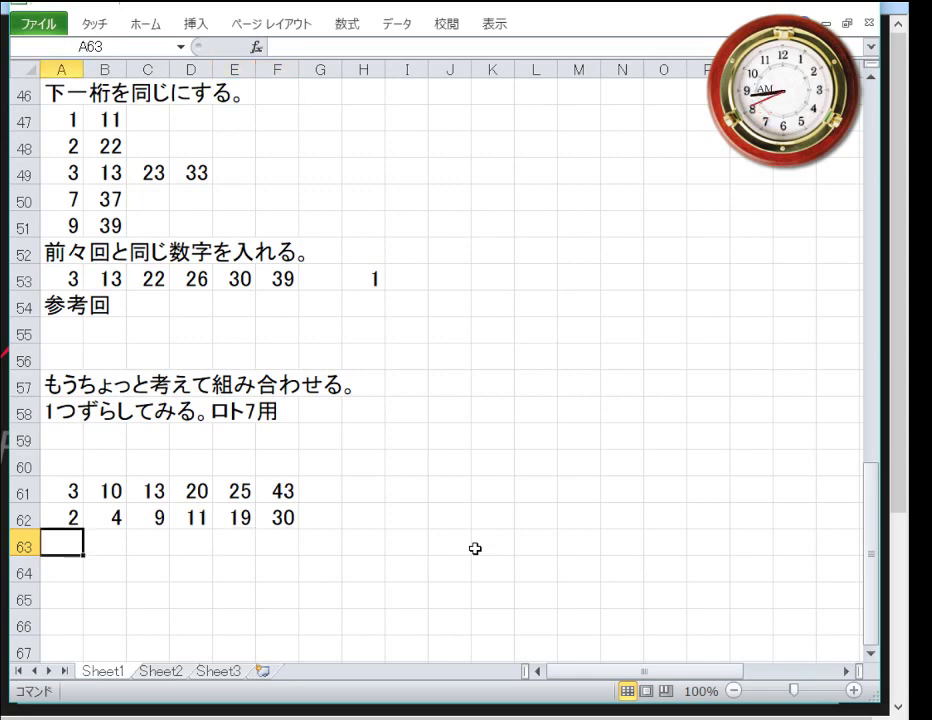
type("3")
key("Tab")
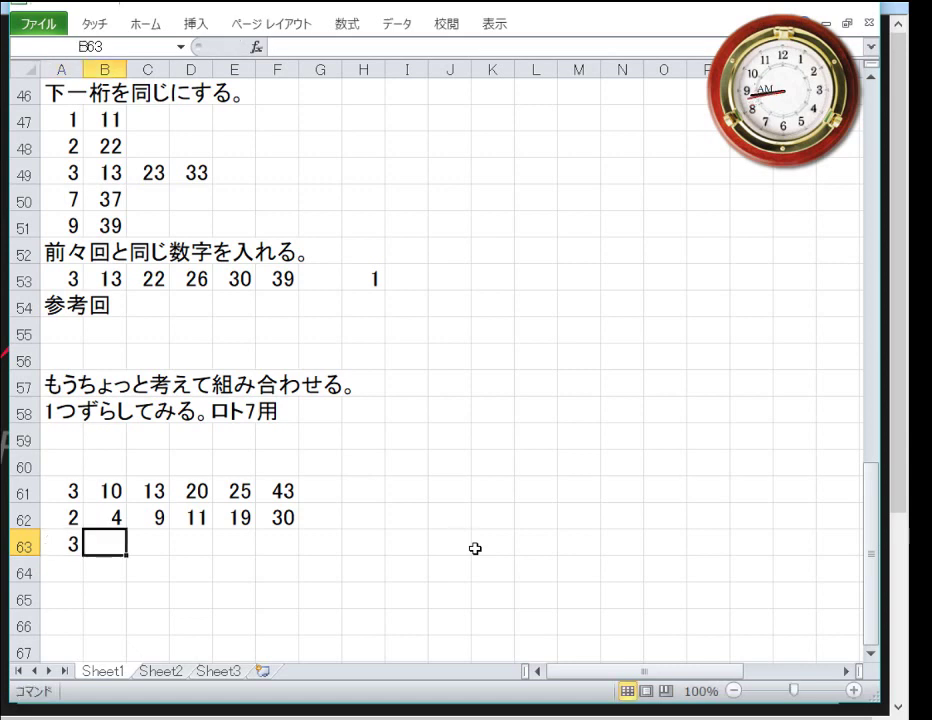
key("Return")
key("Left")
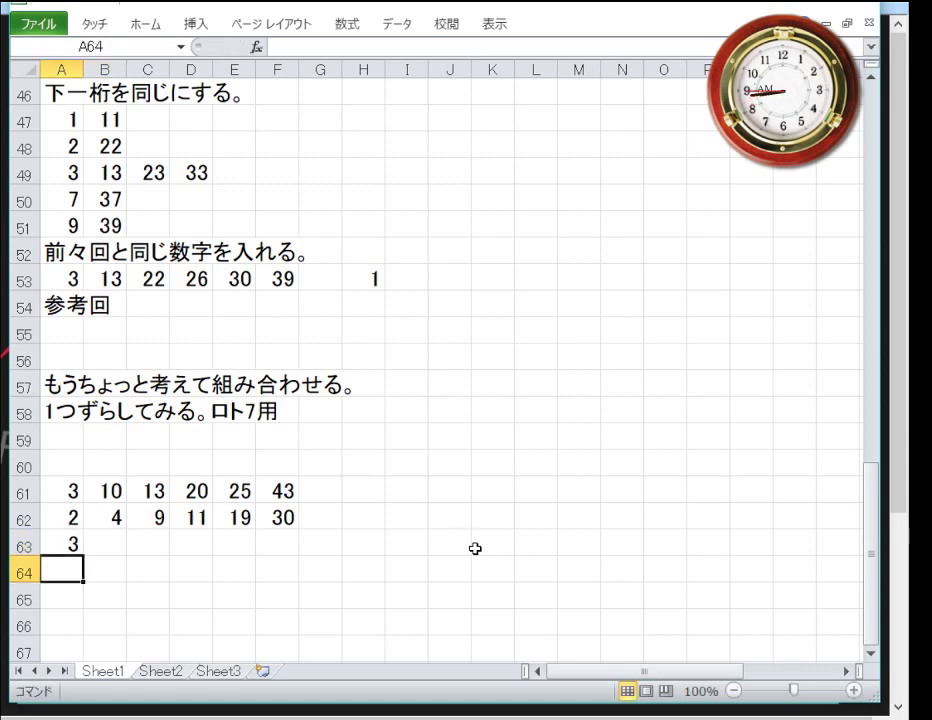
type("1")
key("Tab")
Step: Enter 4 as the second number of both new combinations, in B63 and B64
key("Up")
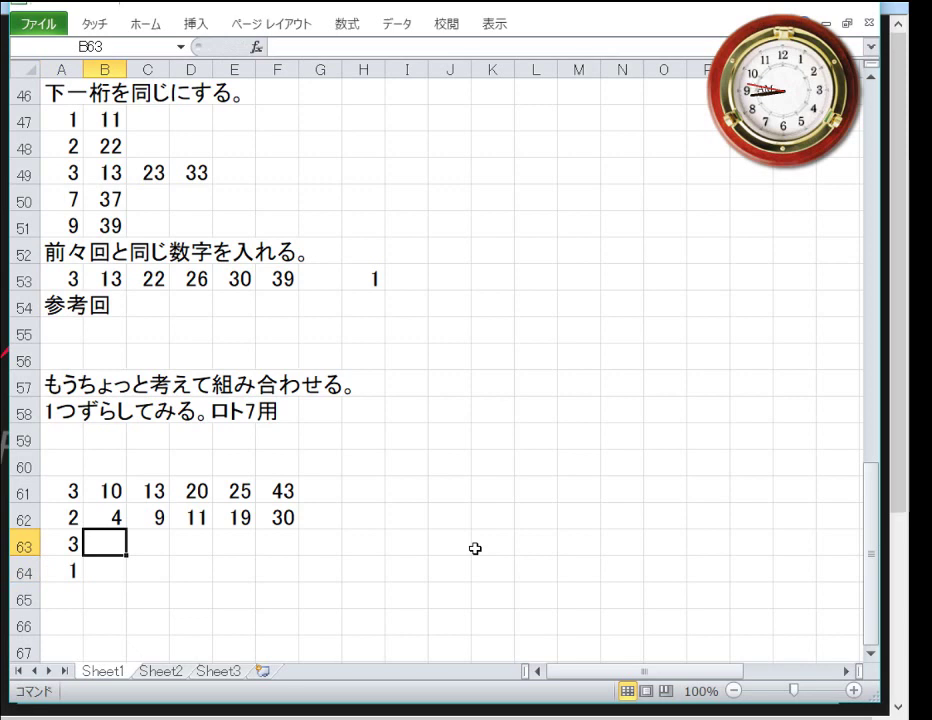
type("4")
key("Return")
type("4")
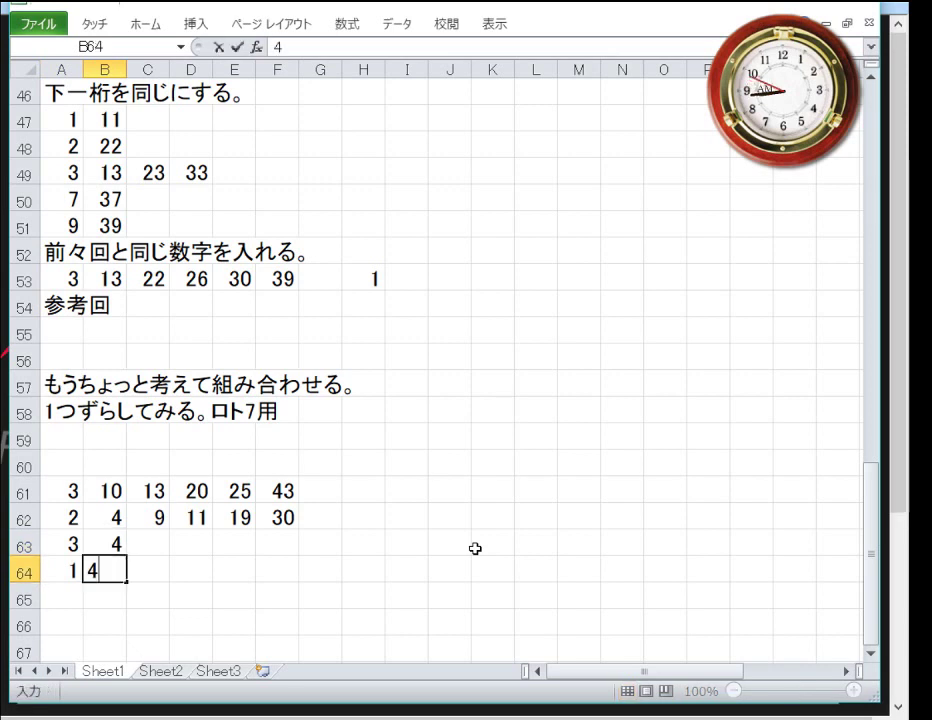
key("Tab")
Step: Fill the rest of row 63 with 10 in C63, 14 in D63, 24 in E63 and 34 in F63
key("Up")
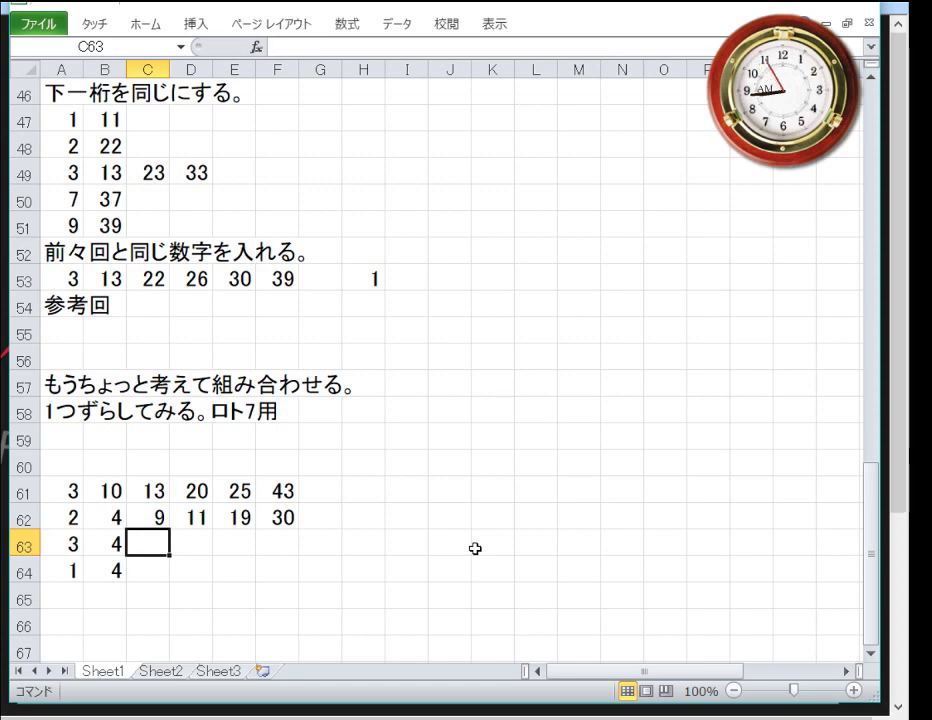
type("10")
key("Tab")
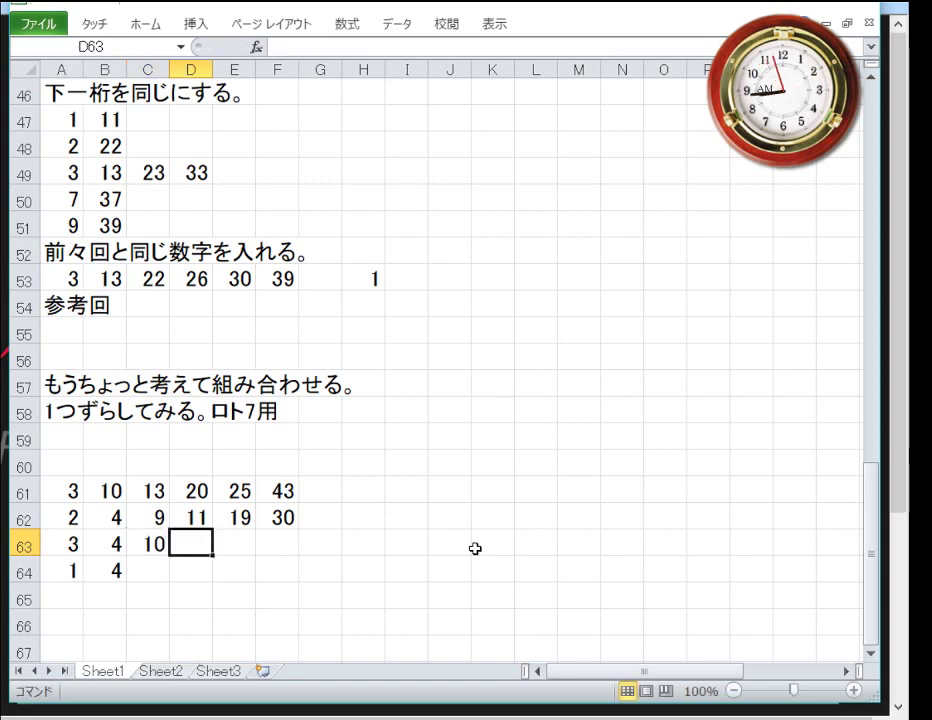
type("1")
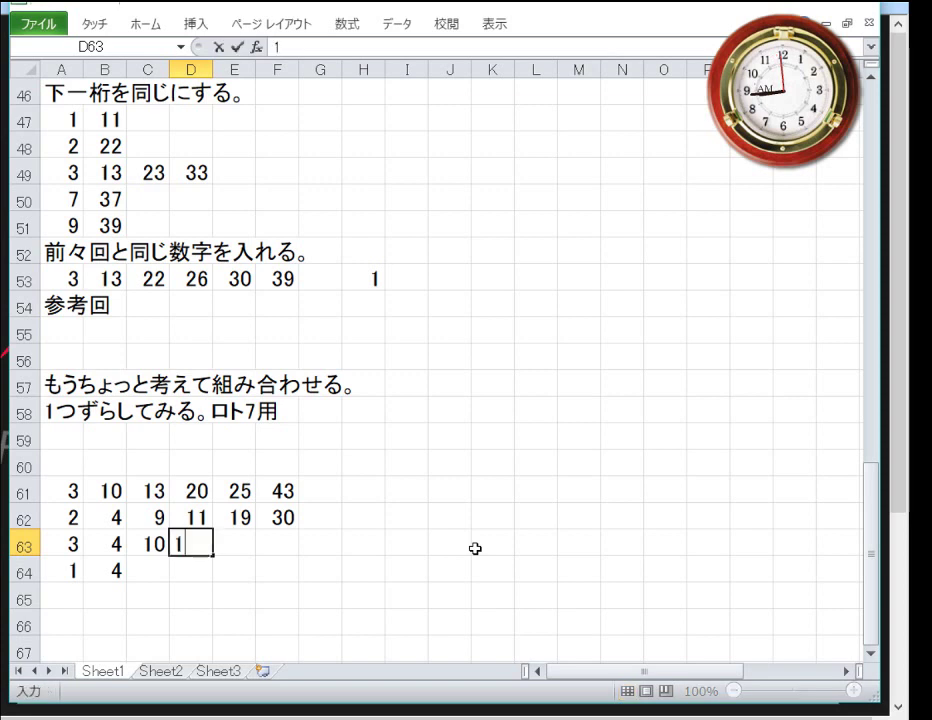
type("4")
key("Tab")
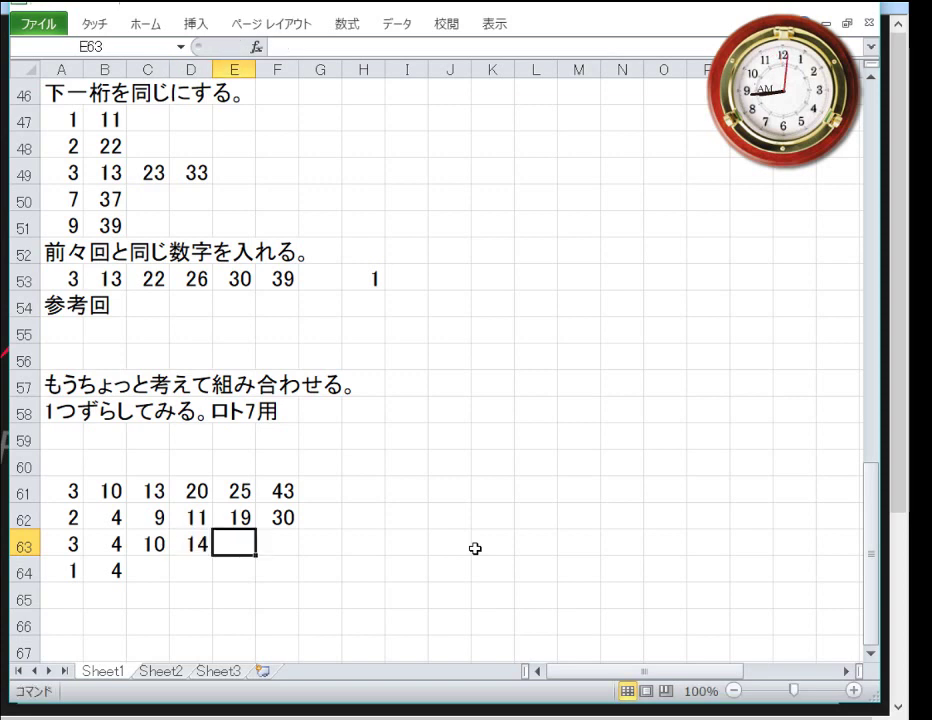
type("24")
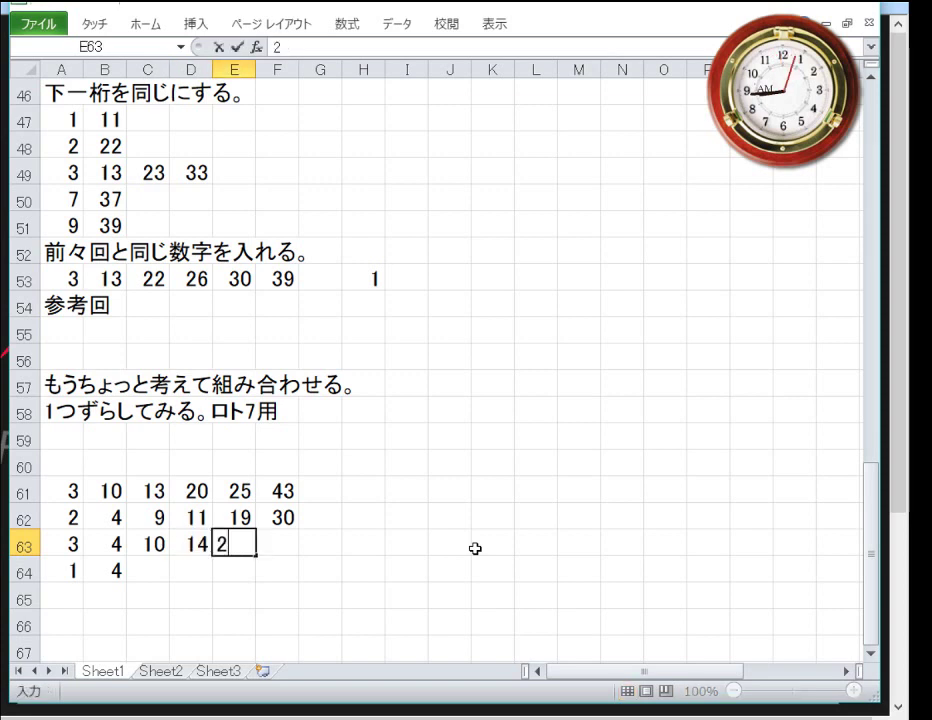
key("Tab")
type("34")
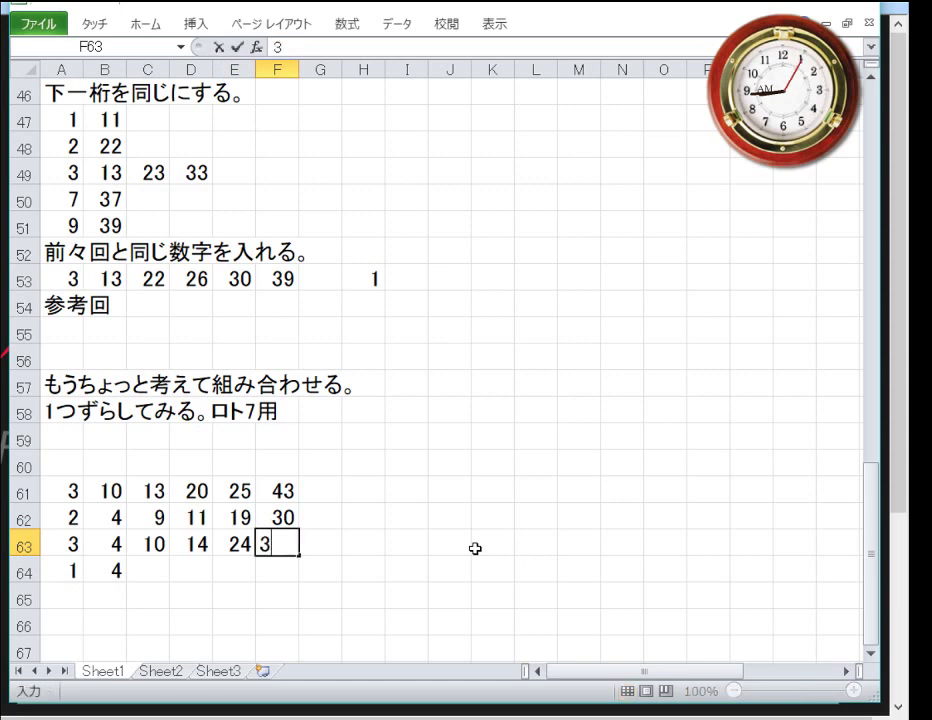
key("Return")
Step: Replace the last number of the row 63 combination, in F63, with 36
key("Left")
key("Left")
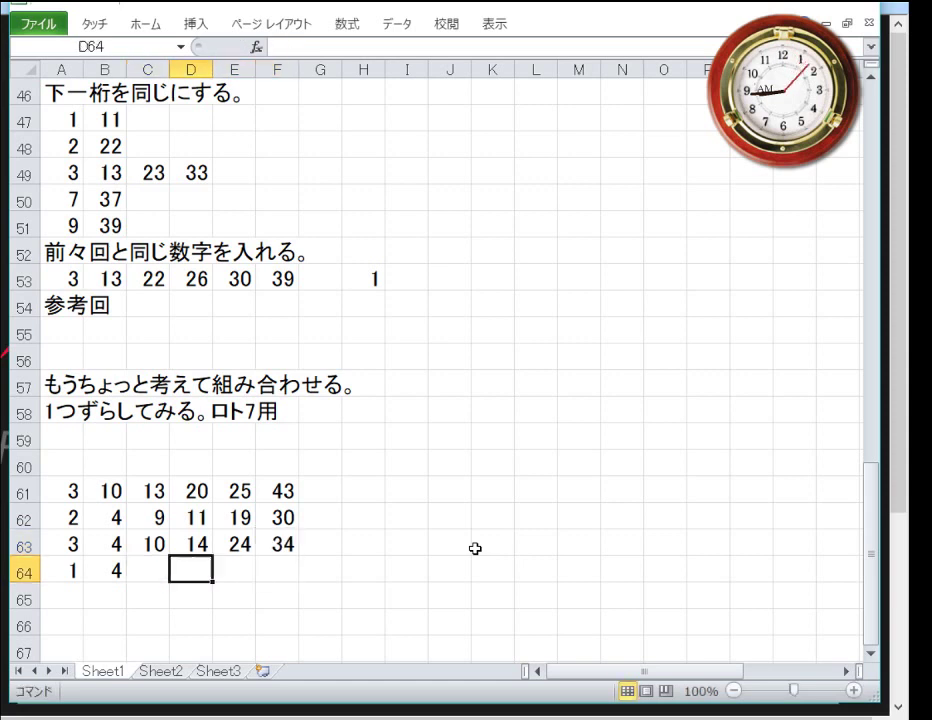
key("Right")
key("Right")
key("Up")
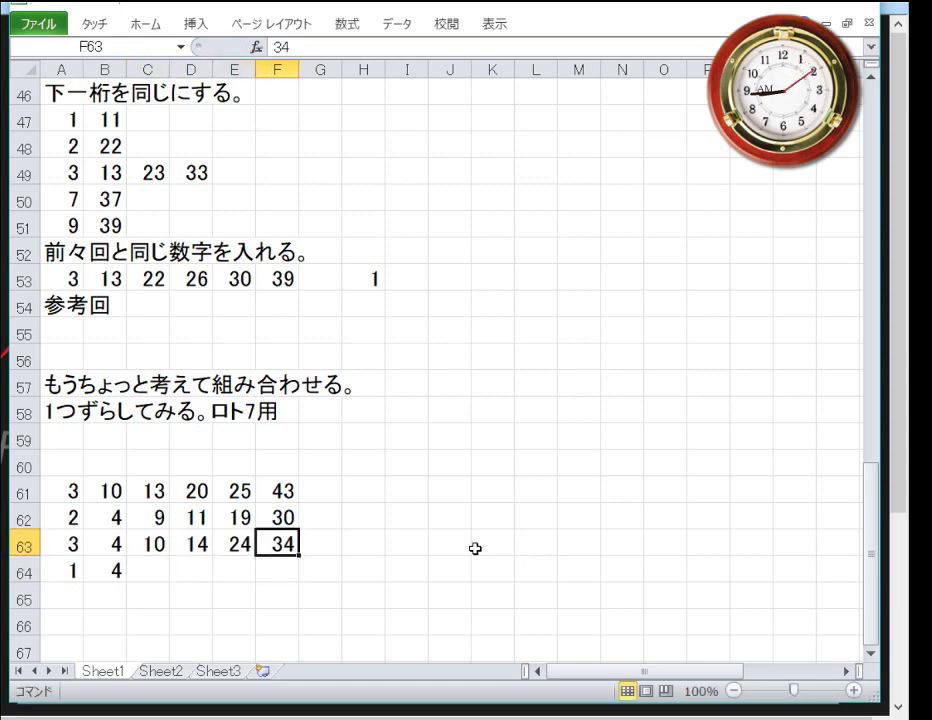
key("Down")
key("Up")
type("36")
key("Return")
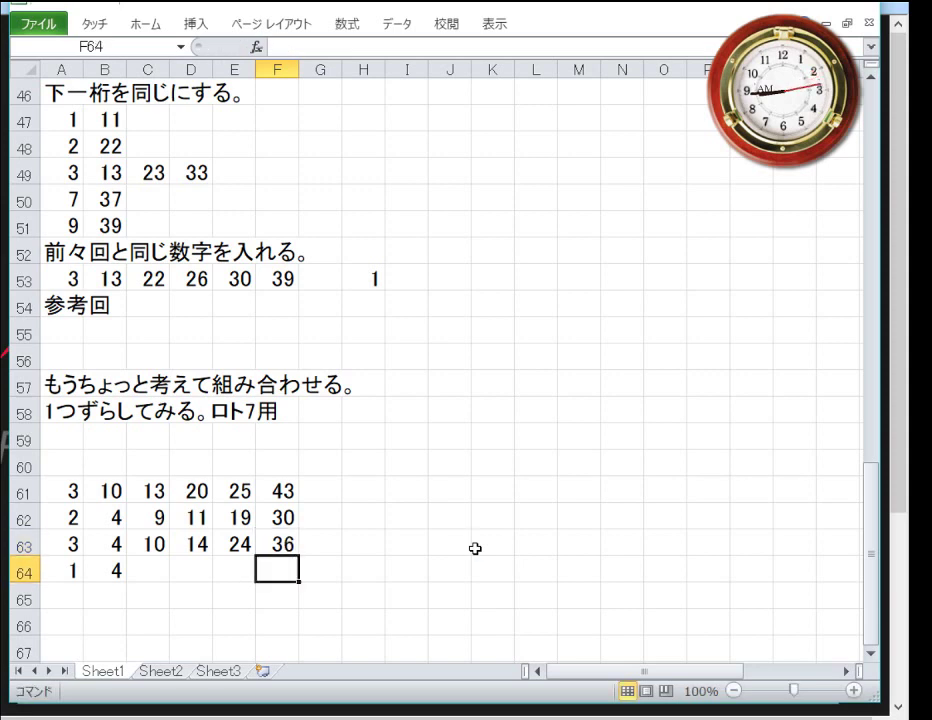
Step: Continue the combination in row 64 with 15 in C64 and 18 in D64
key("Left")
key("Left")
key("Left")
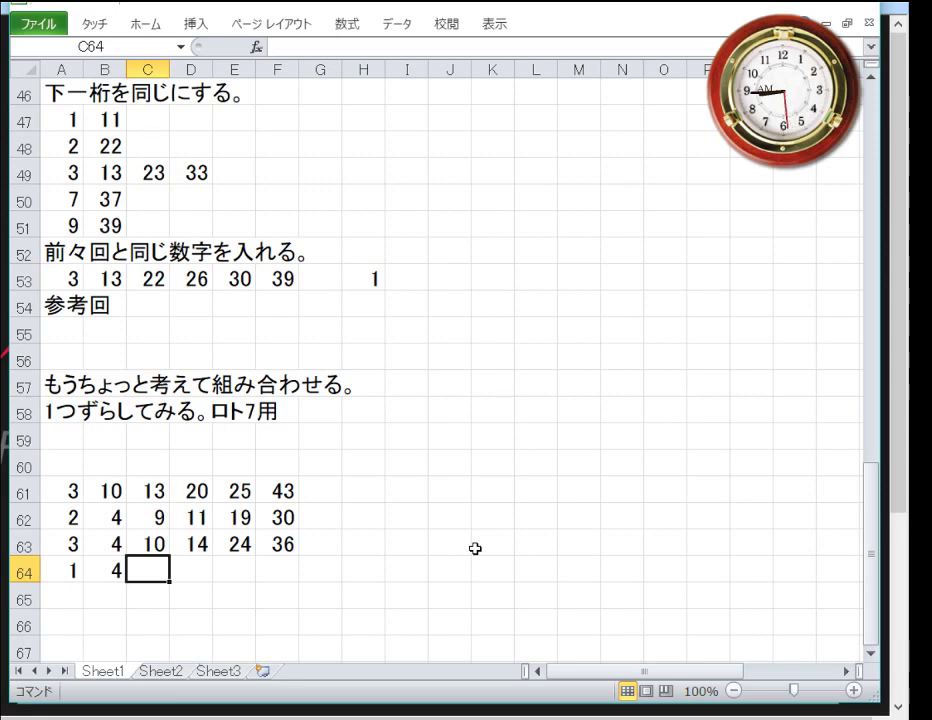
type("15")
key("Tab")
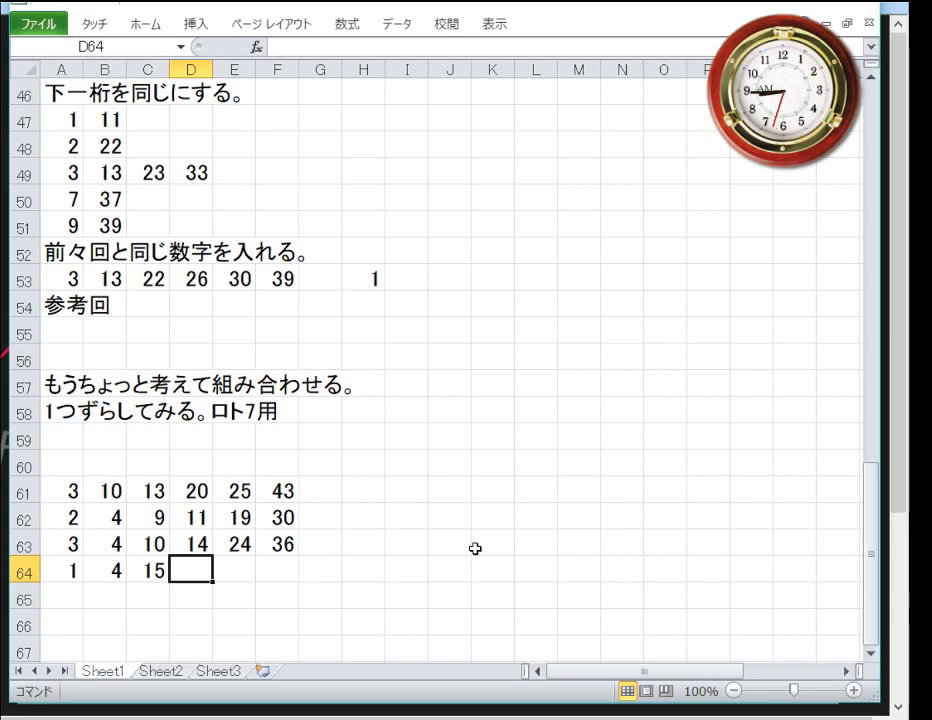
type("18")
key("Tab")
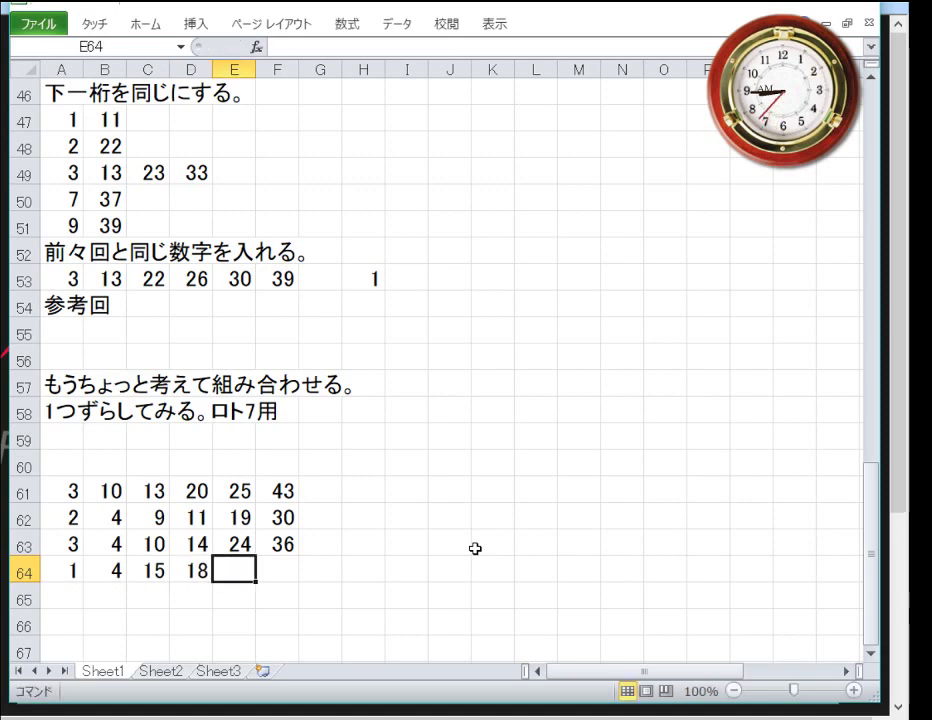
Step: Complete the combination in row 64 with 25 in E64 and 34 in F64
type("25")
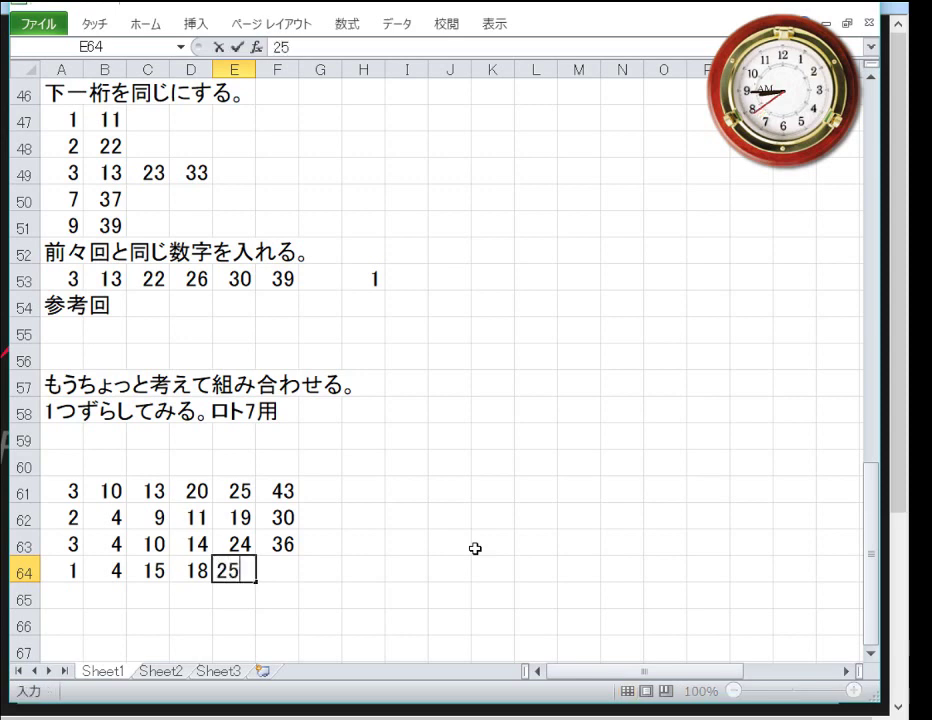
key("Tab")
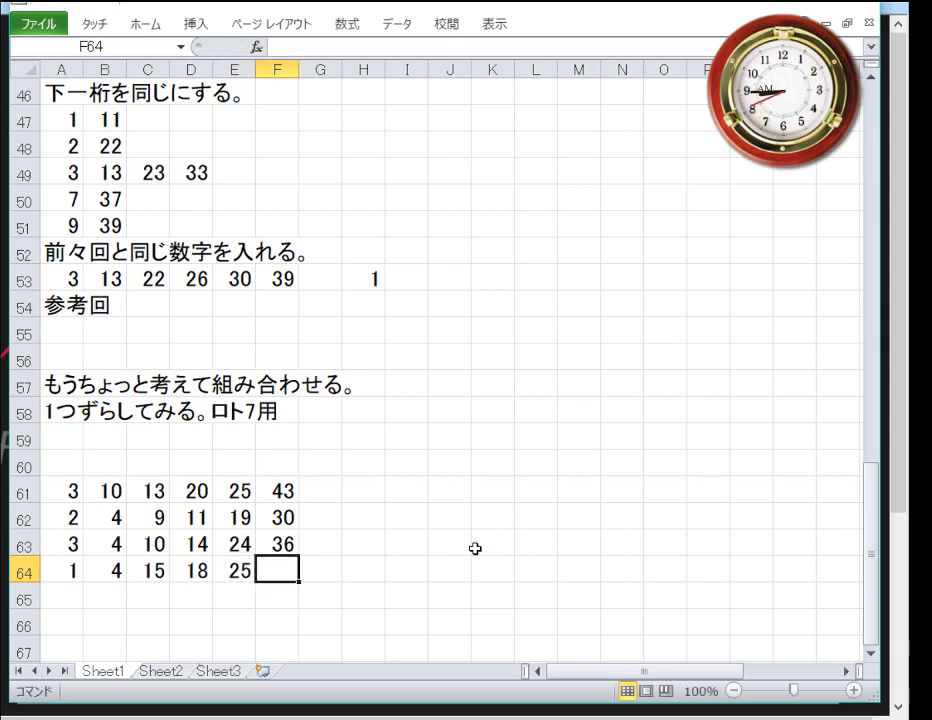
type("3")
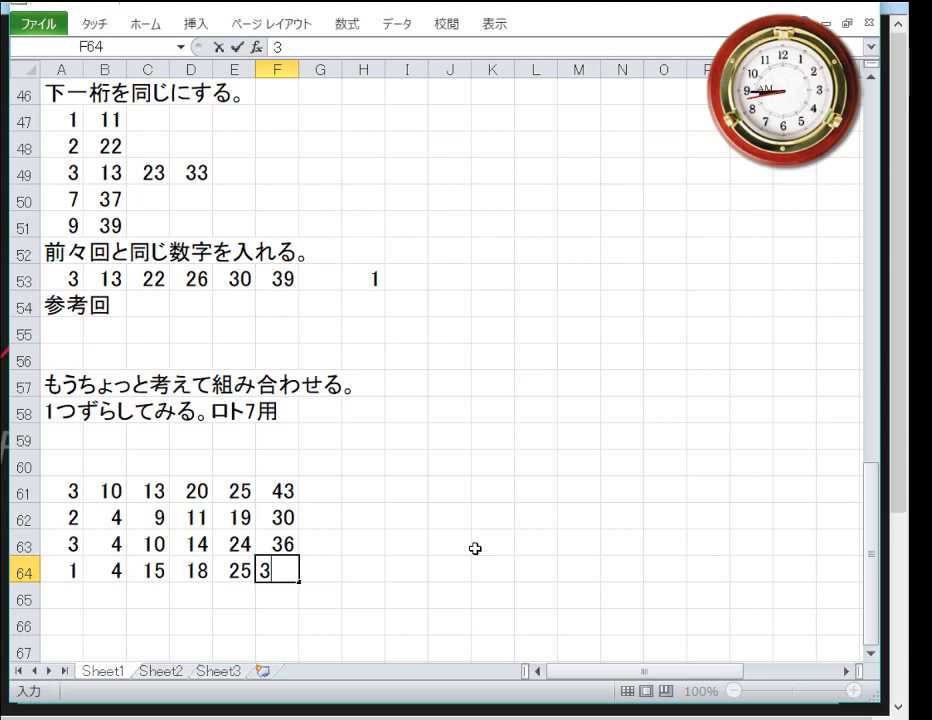
type("4")
key("Return")
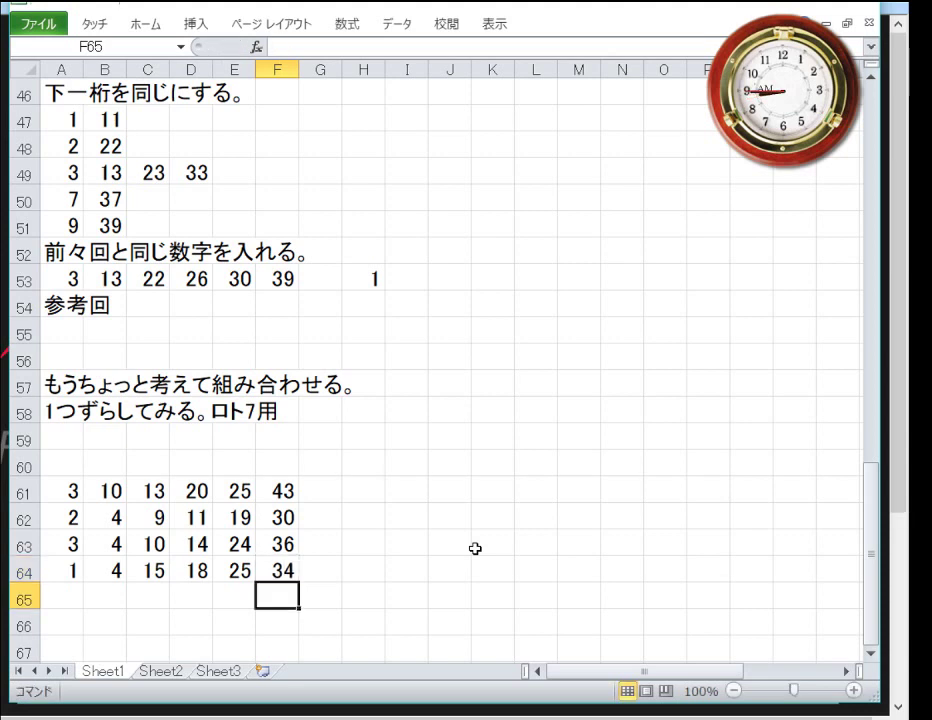
Step: Start the combination in row 65 from its high end with 40 in E65 and 43 in F65
key("Left")
key("Left")
key("Left")
key("Left")
key("Left")
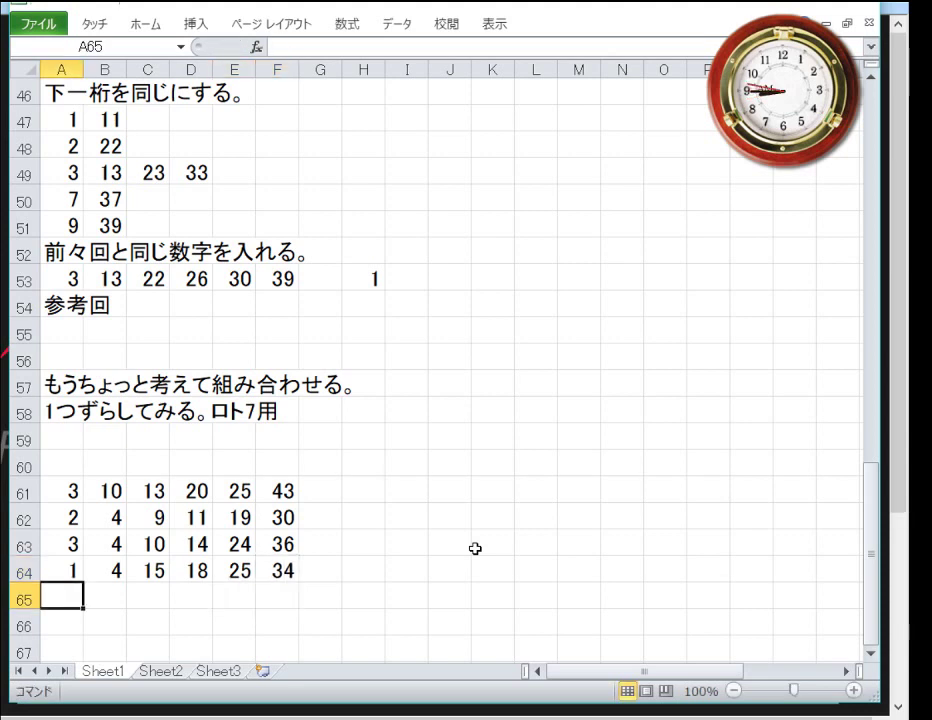
key("Right")
key("Right")
key("Right")
key("Right")
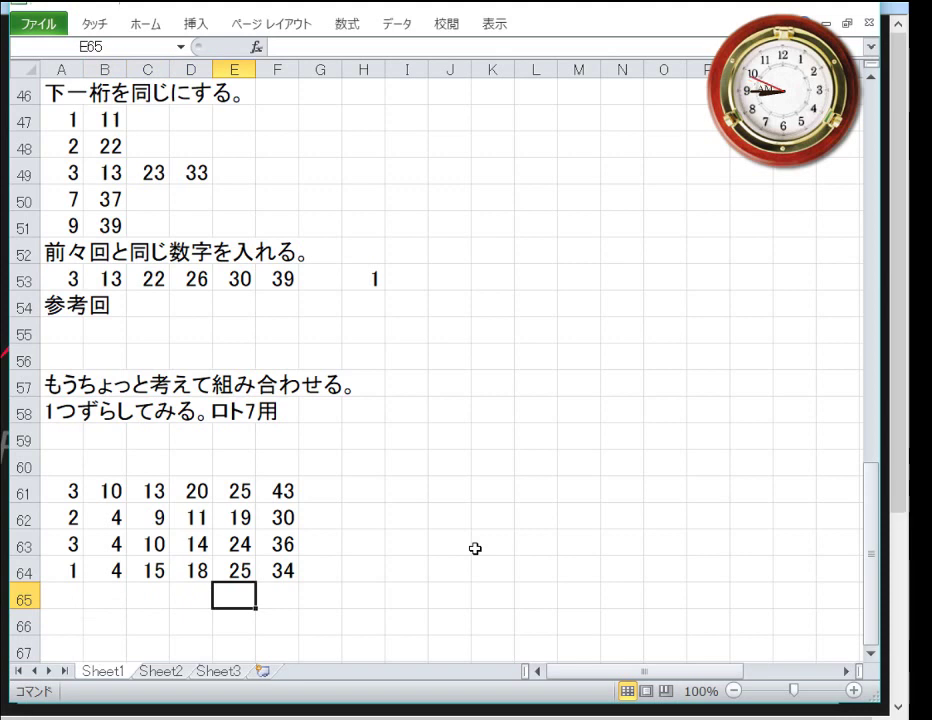
type("40")
key("Right")
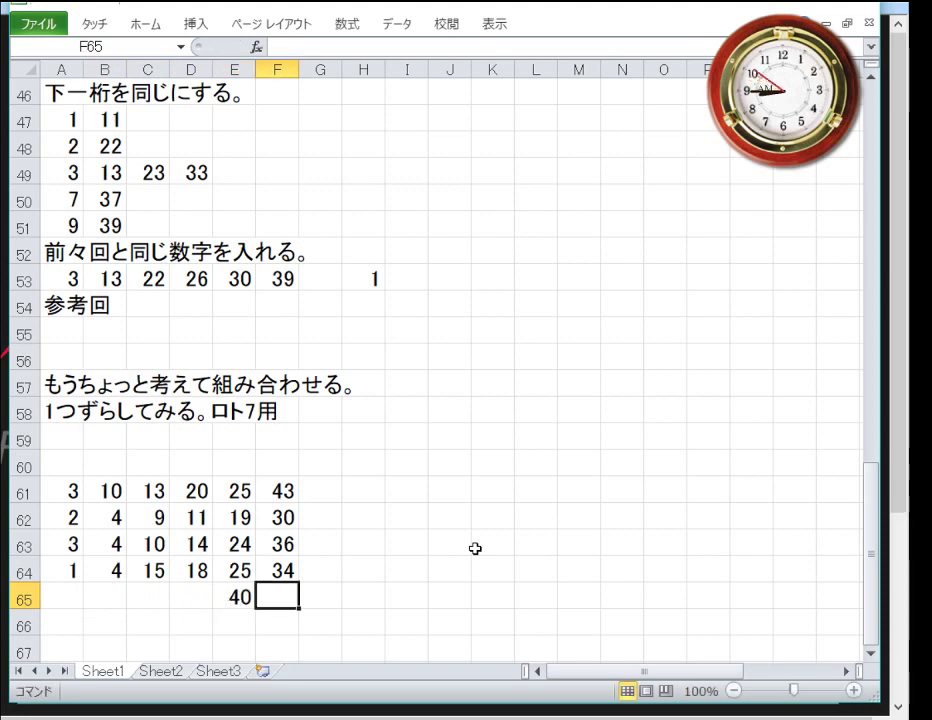
type("43")
Step: Enter 38 in D65 as the fourth number of the row 65 combination
key("Left")
key("Left")
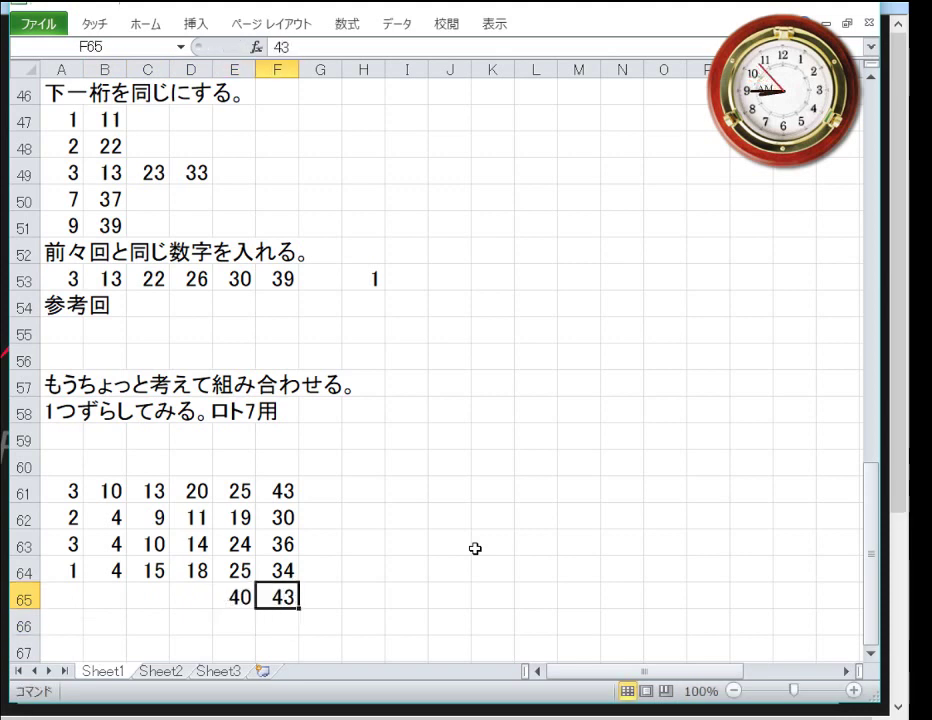
type("3")
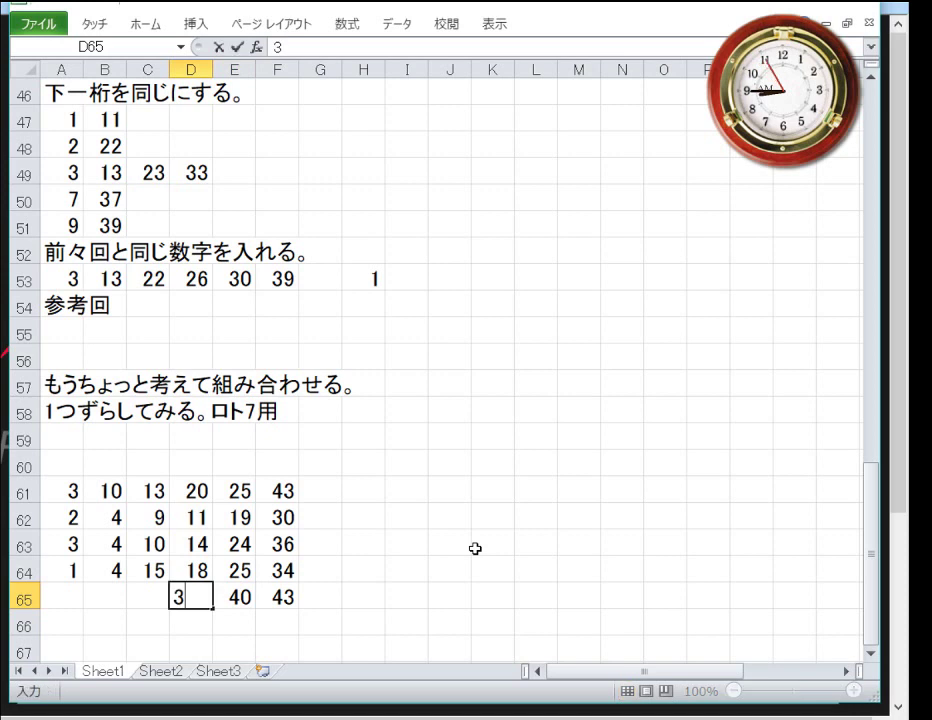
type("8")
key("Return")
Step: Enter 24 in B65 as the second number of the row 65 combination
key("Up")
key("Left")
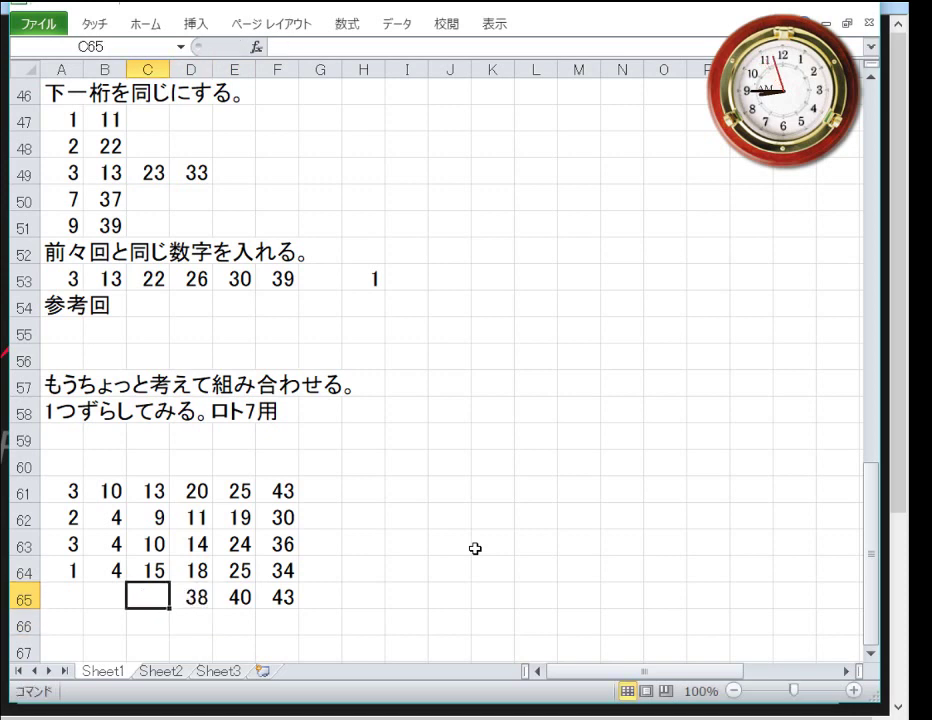
key("Left")
key("Left")
key("Right")
key("Right")
key("Left")
type("24")
key("Right")
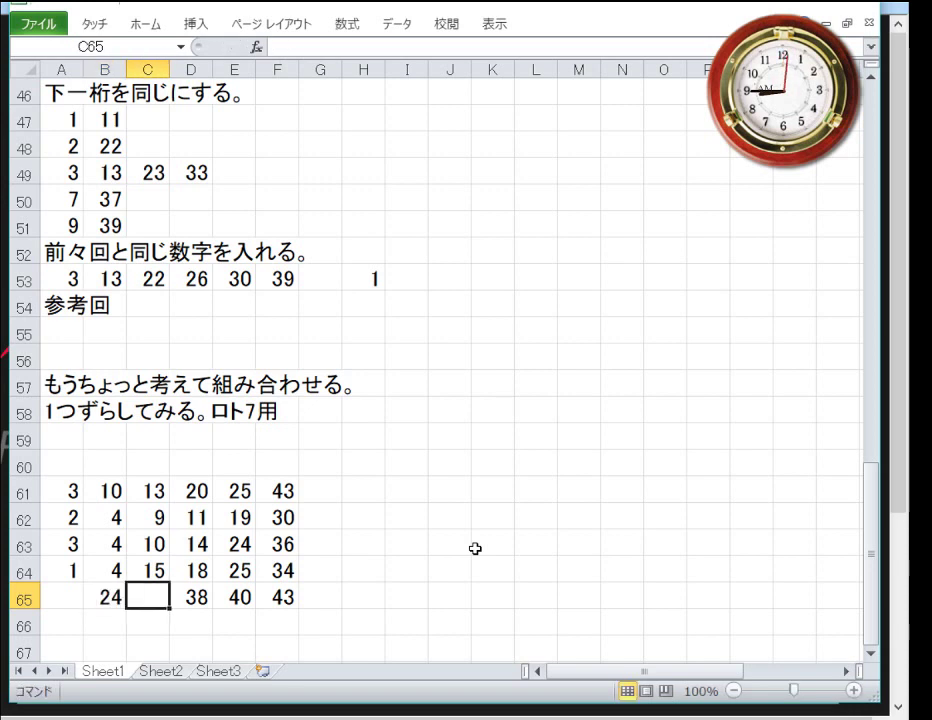
Step: Complete the combination in row 65 with 25 in C65 and 4 in A65
type("25")
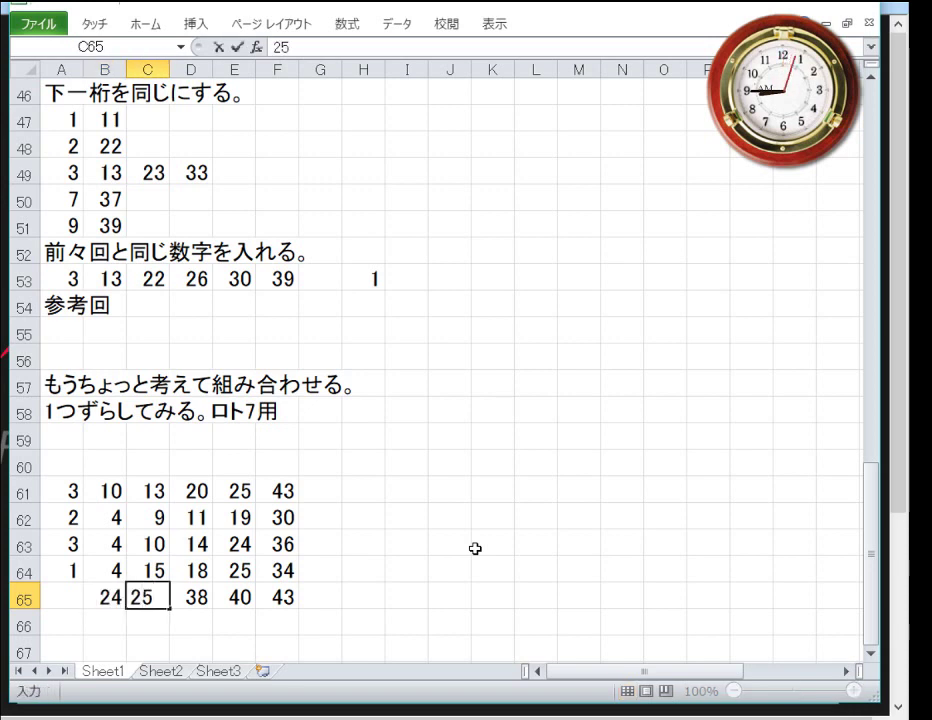
key("Return")
key("Left")
key("Left")
key("Up")
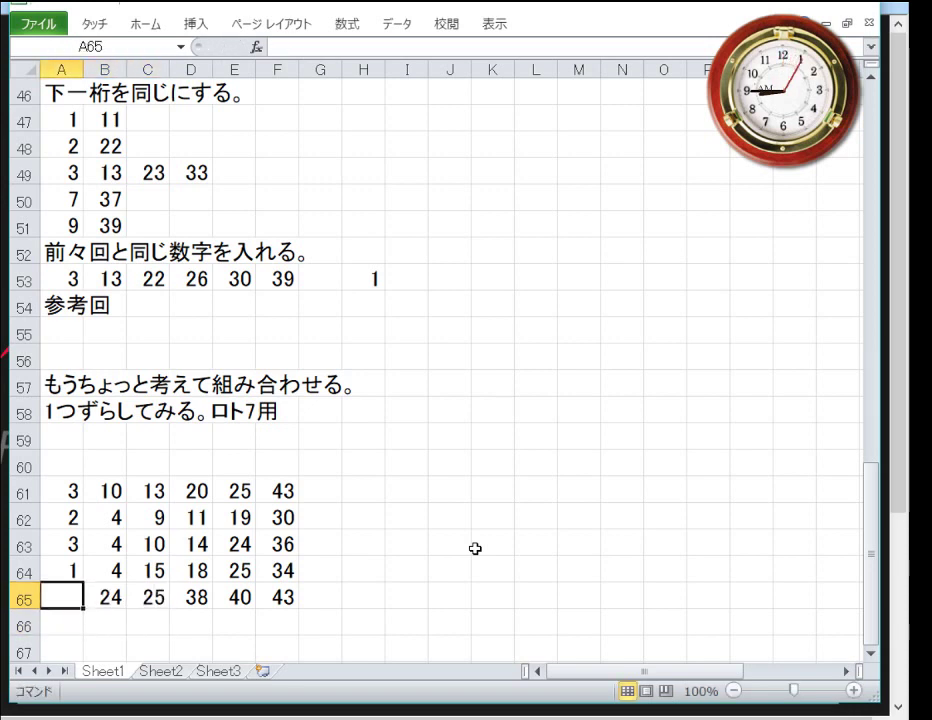
type("4")
key("Return")
Step: Start the row 66 combination with 1 in A66, 4 in B66 and 7 in C66
scroll(475, 548, "down", 2)
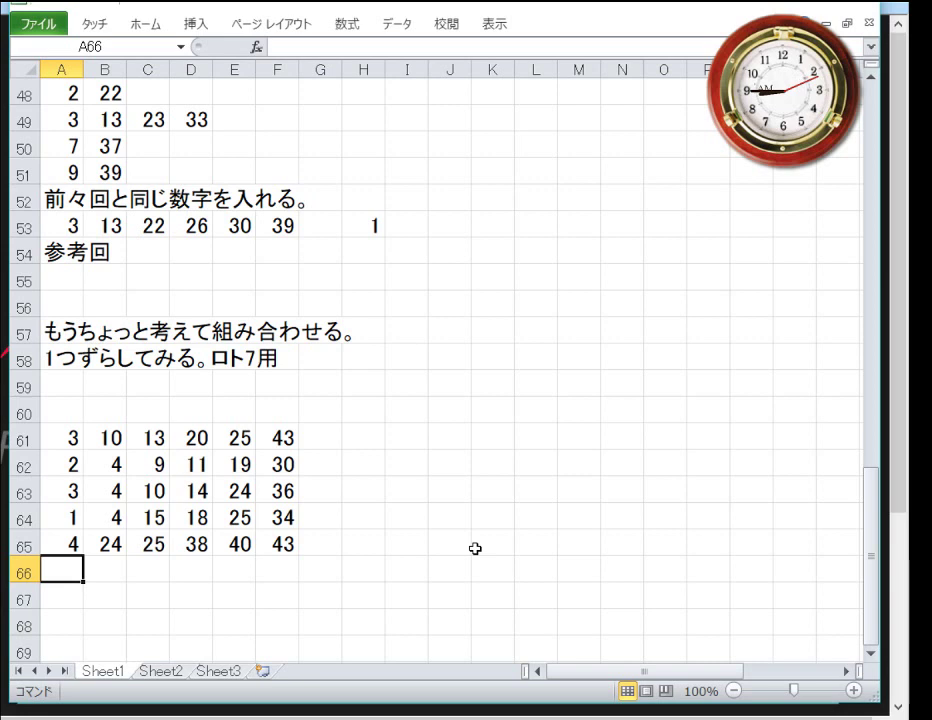
type("1")
key("Tab")
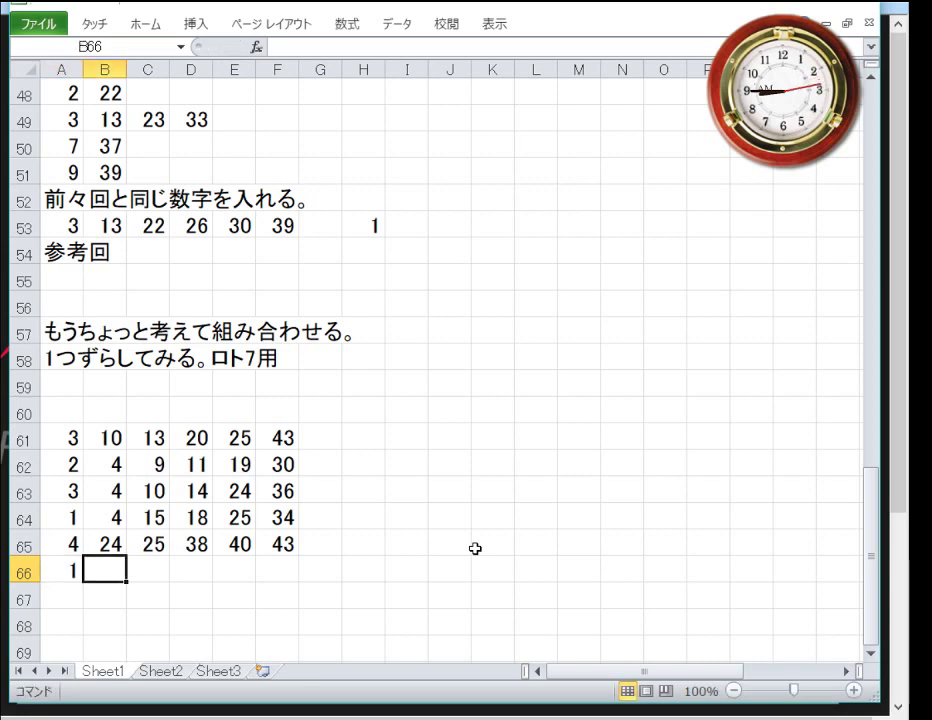
type("4")
key("Tab")
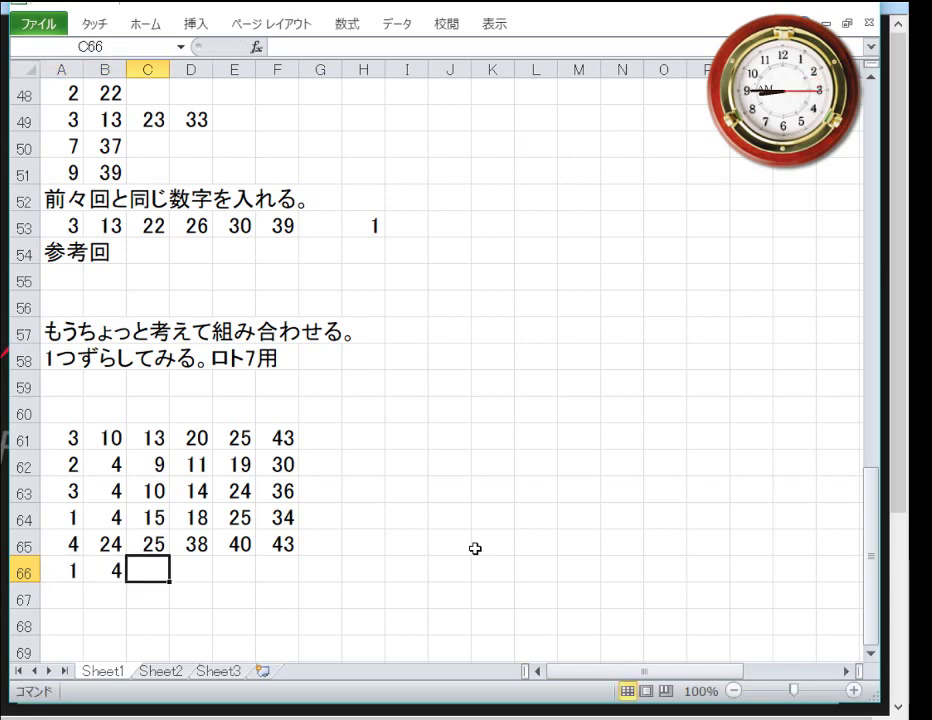
type("8")
key("Tab")
key("Left")
type("7")
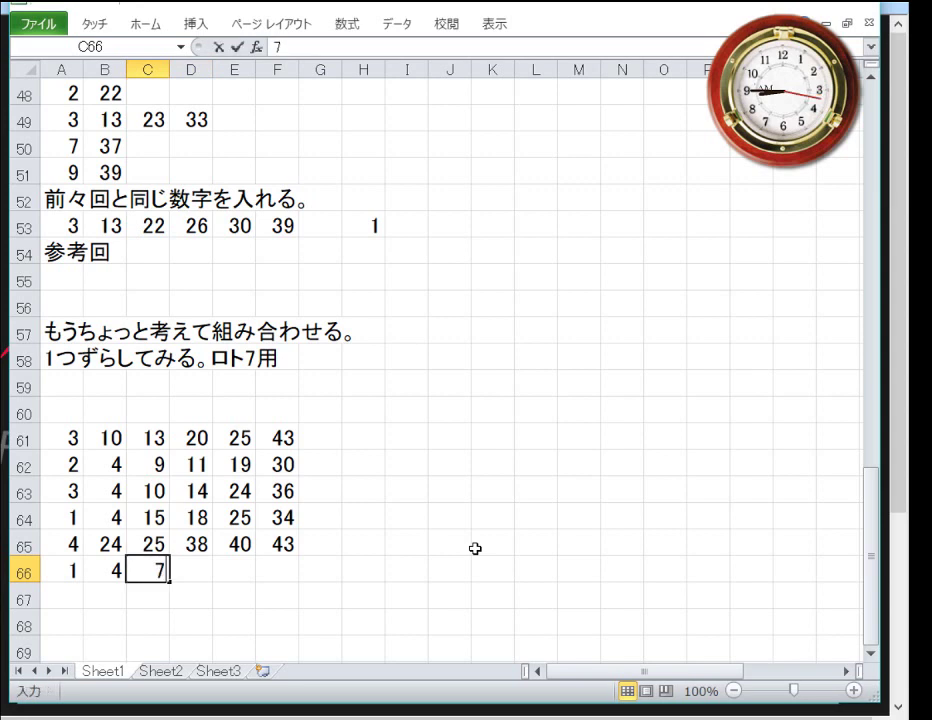
Step: Complete the row 66 combination with 9 in D66, 11 in E66 and 13 in F66
key("Tab")
type("9")
key("Return")
key("Up")
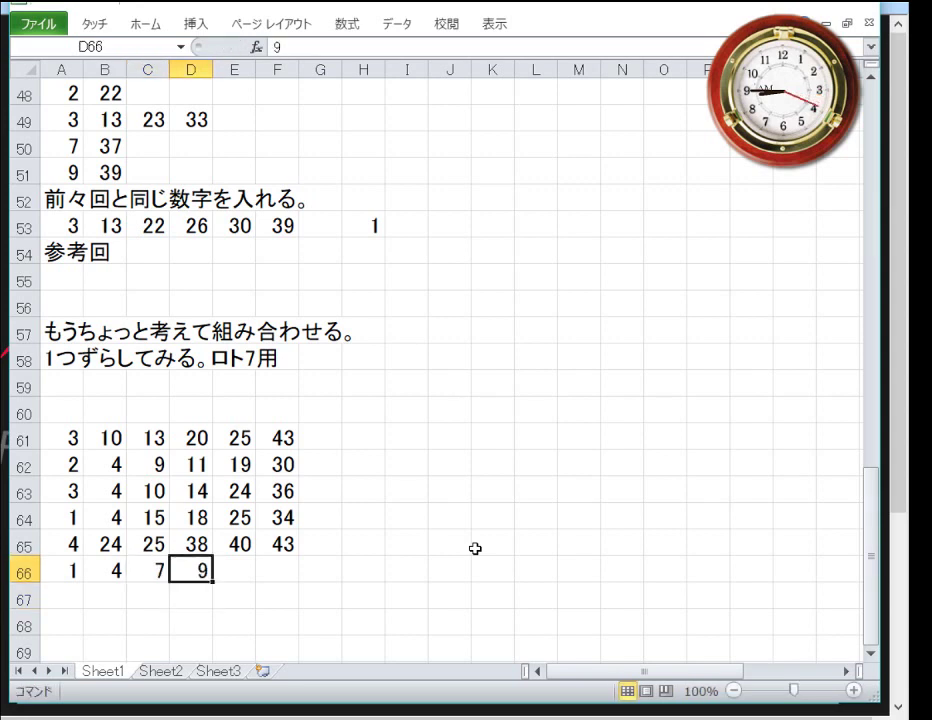
key("Right")
type("1")
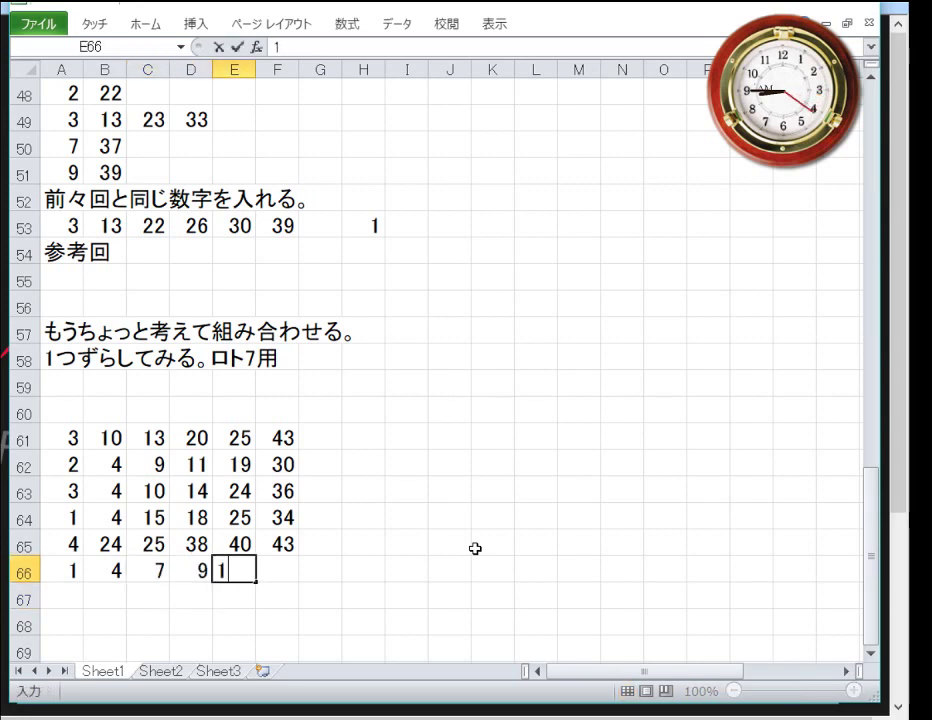
type("0")
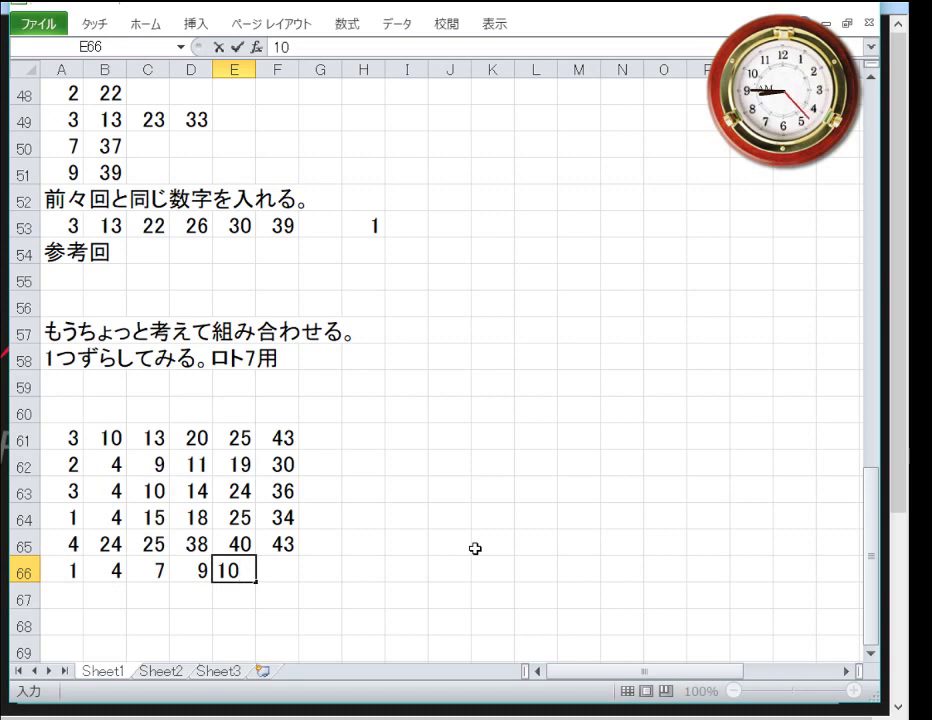
key("BackSpace")
type("1")
key("Right")
type("13")
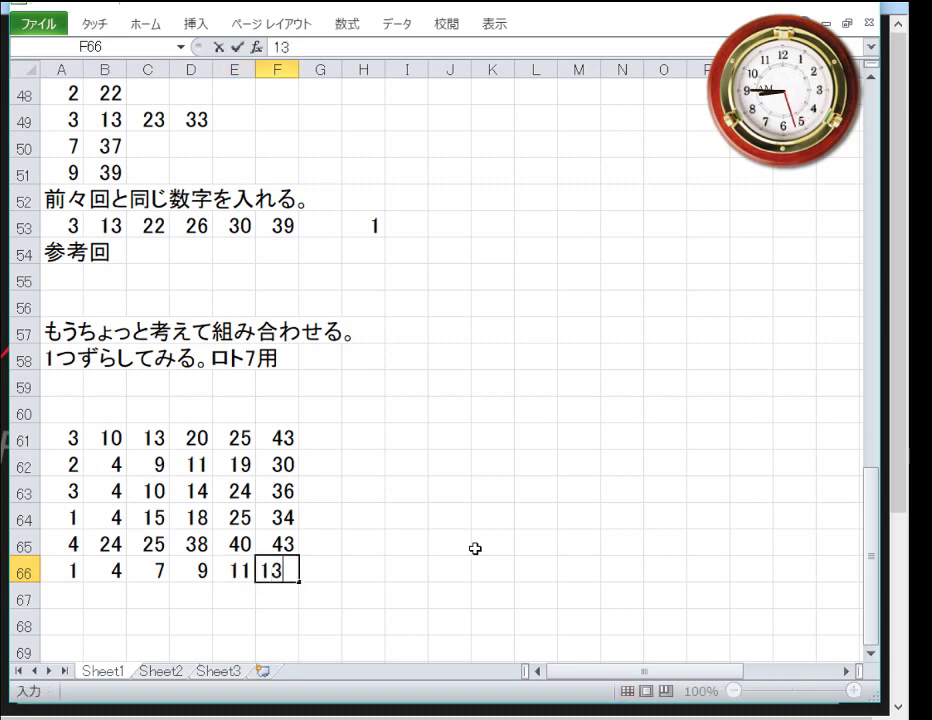
key("Return")
Step: Enter 3, 9 and 16 in A67 to C67 as the first three numbers of the row 67 combination
key("Left")
key("Home")
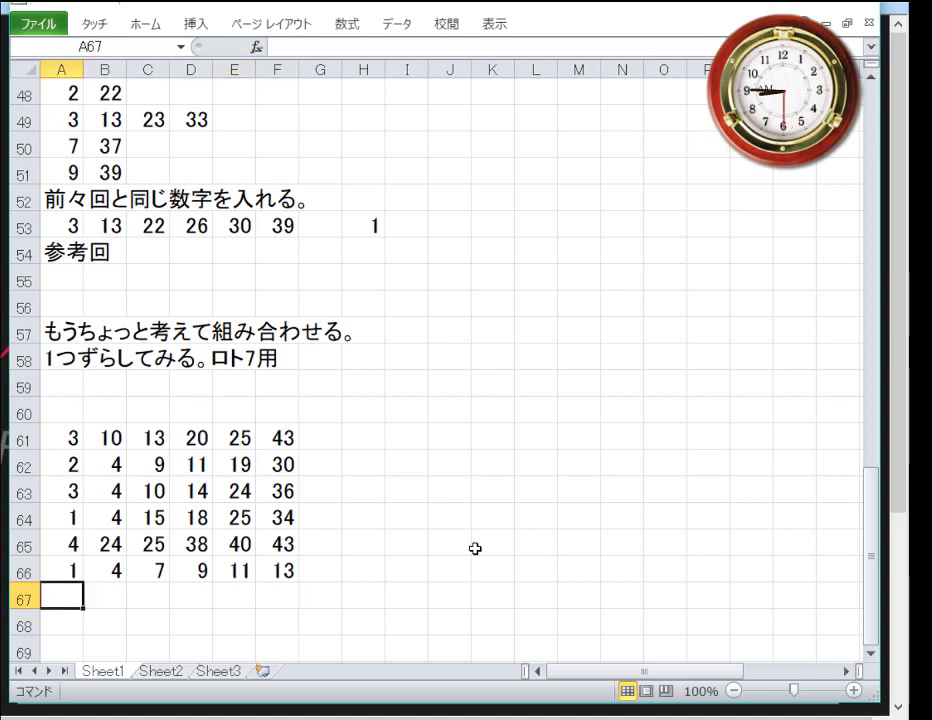
key("Down")
key("Down")
key("Down")
key("Down")
key("Up")
key("Up")
key("Up")
key("Up")
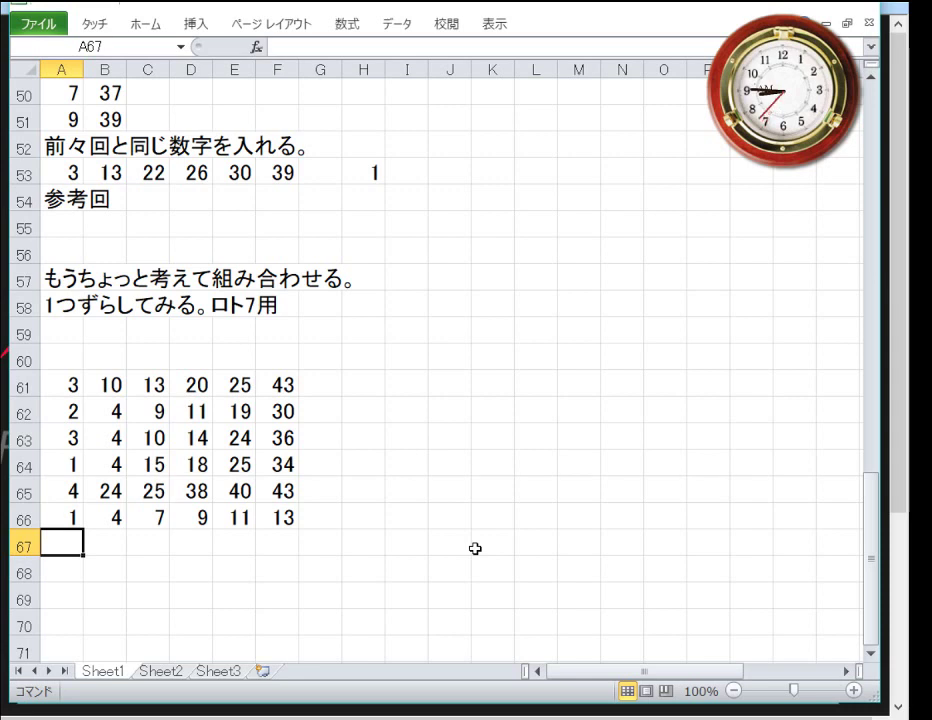
type("3")
key("Tab")
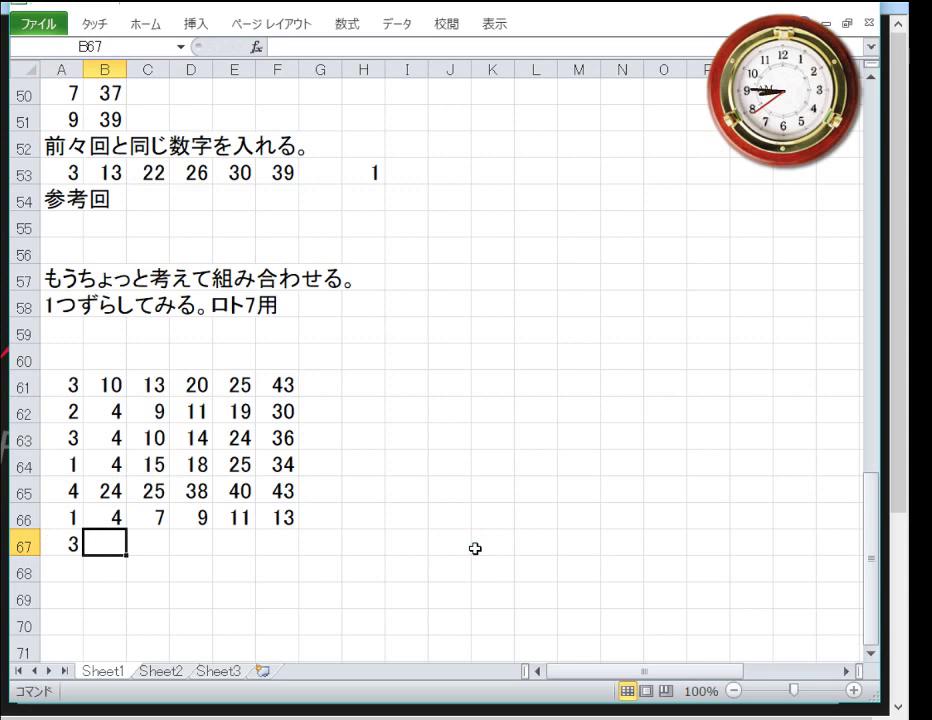
type("9")
key("Tab")
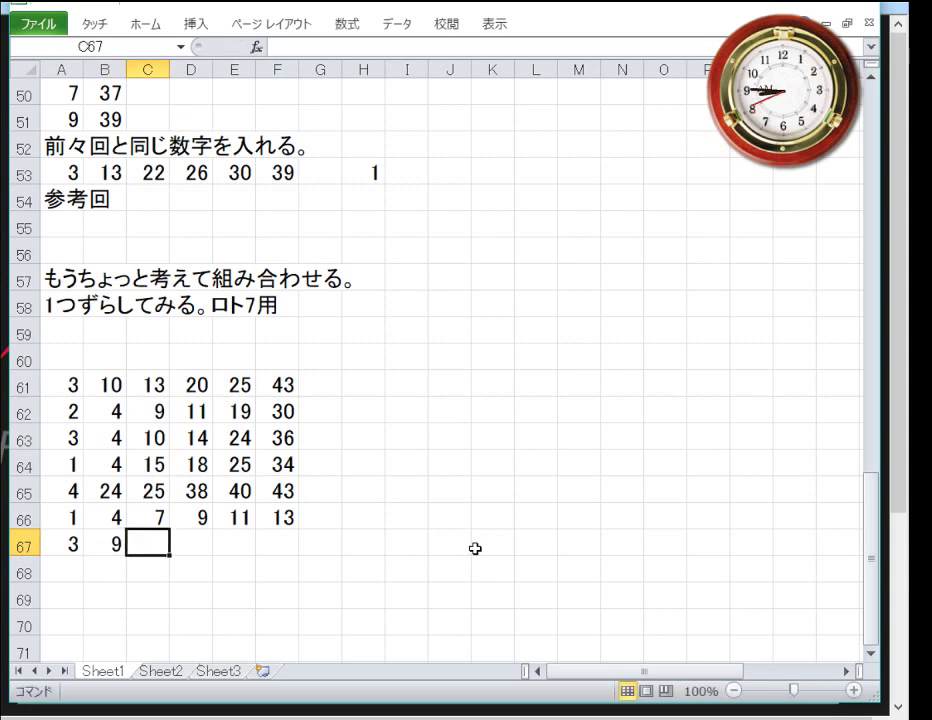
type("16")
key("Tab")
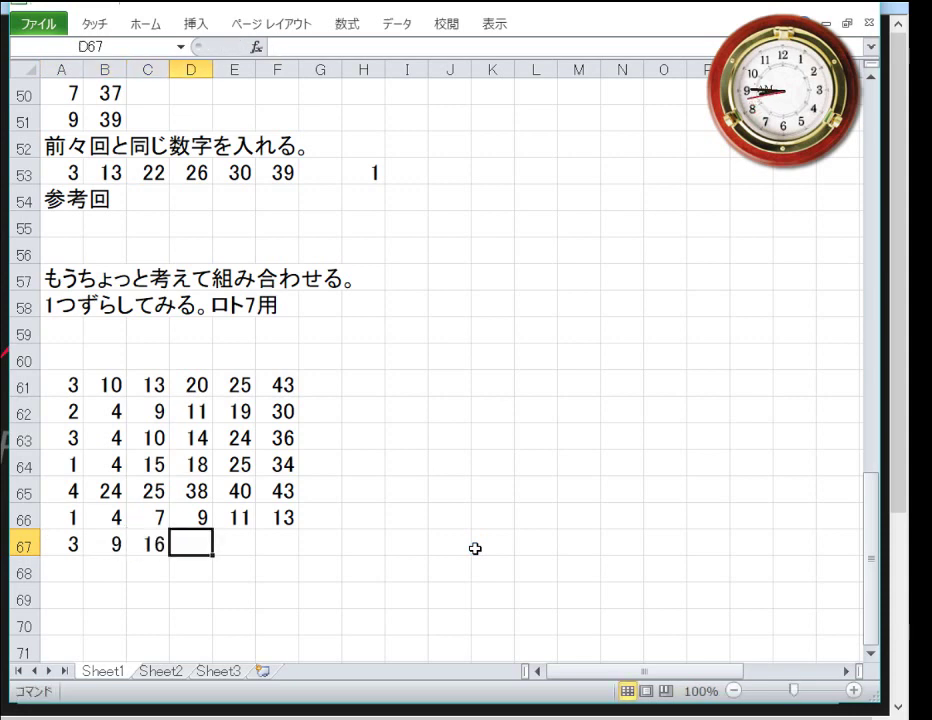
Step: Finish the row 67 combination with 19 in D67, 28 in E67 and 33 in F67
type("19")
key("Tab")
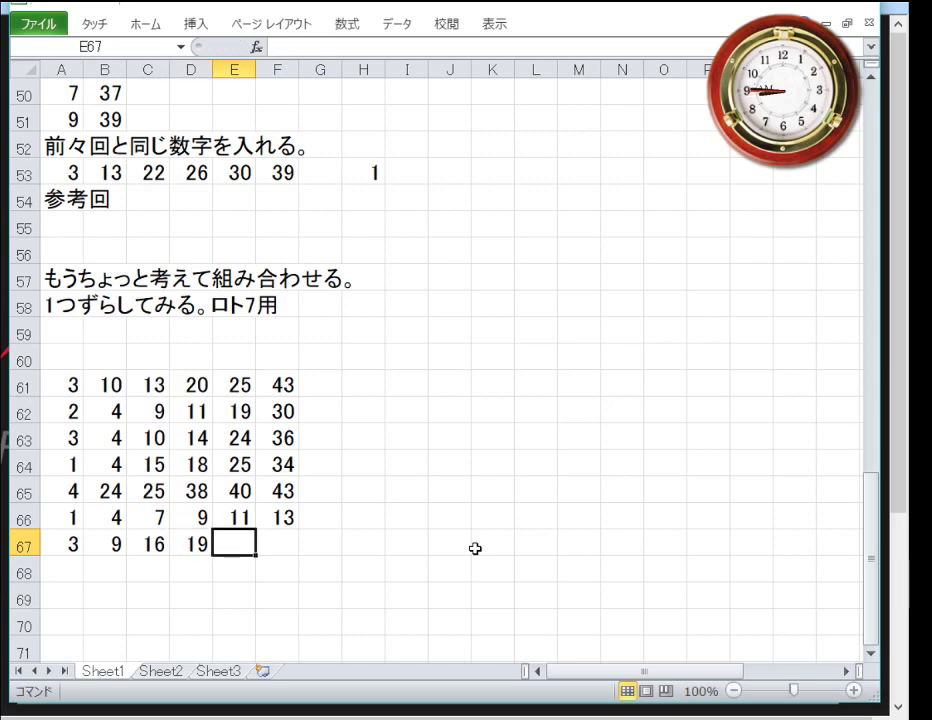
type("28")
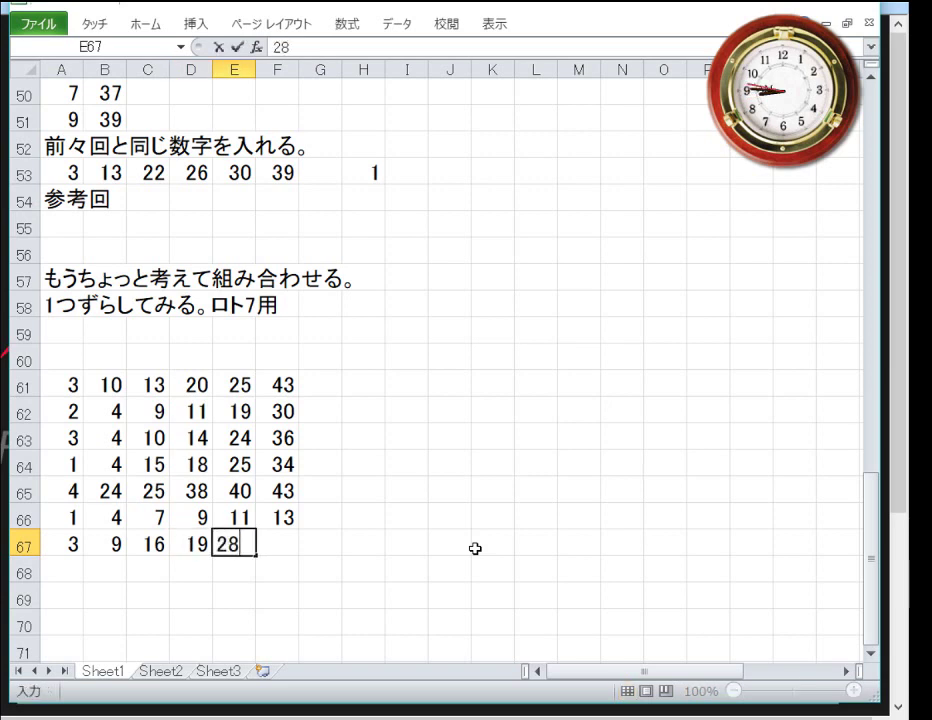
key("Tab")
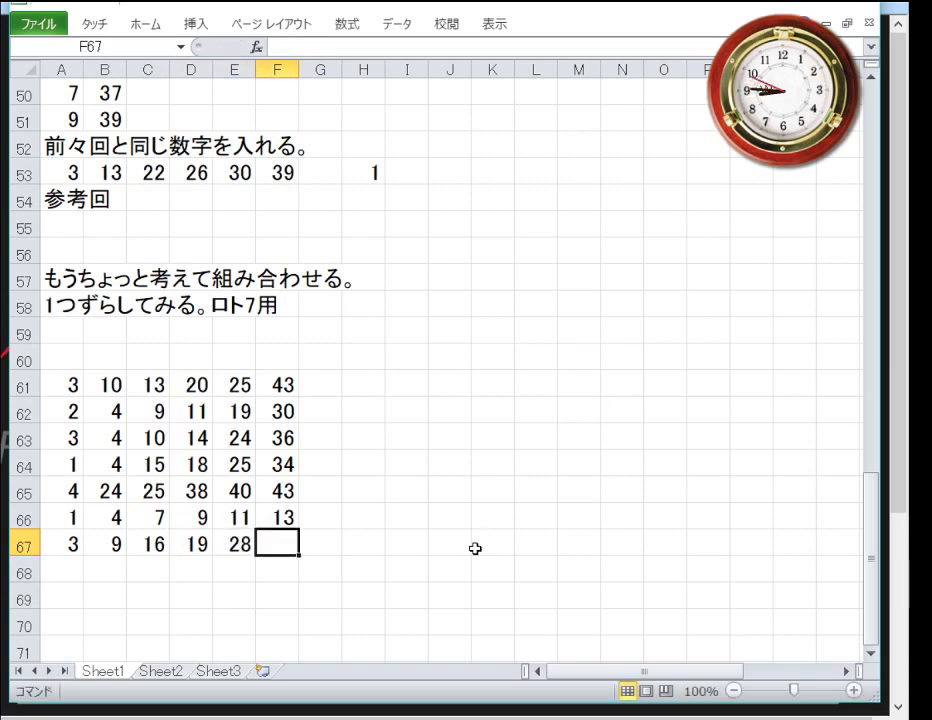
type("3")
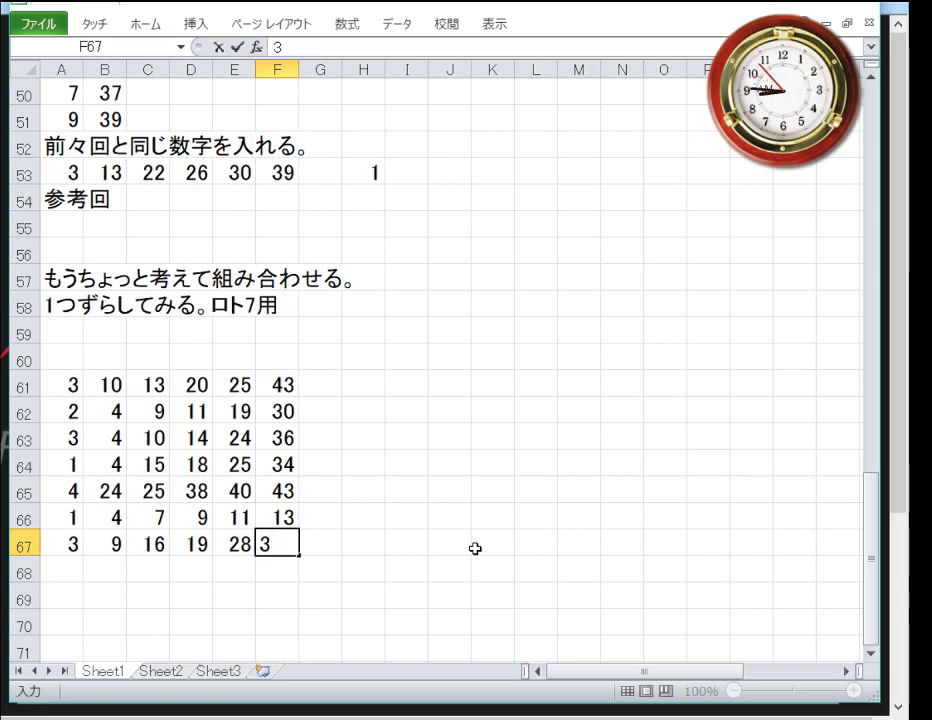
type("3")
key("Return")
Step: Start the row 68 combination from its high end with 32 in E68, 40 in F68 and 28 in D68
key("Left")
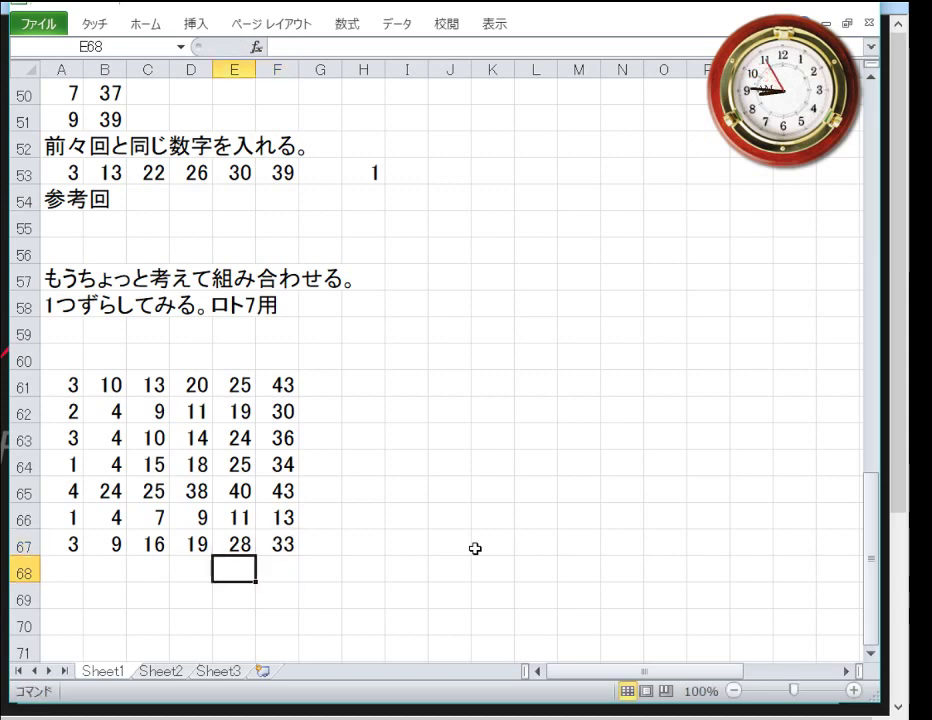
type("32")
key("Right")
type("40")
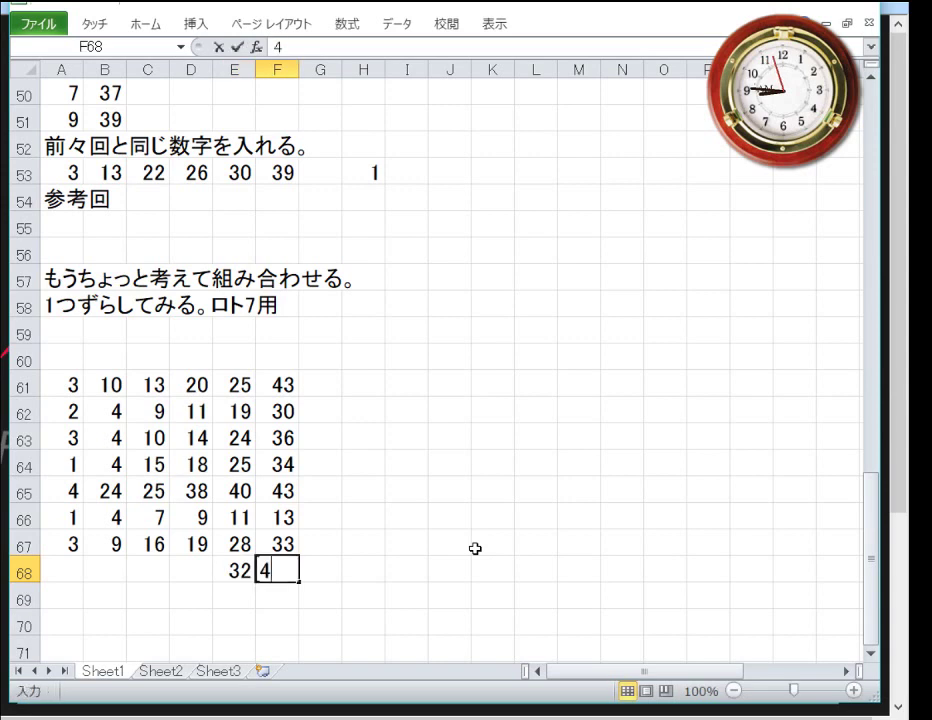
key("Return")
key("Left")
key("Left")
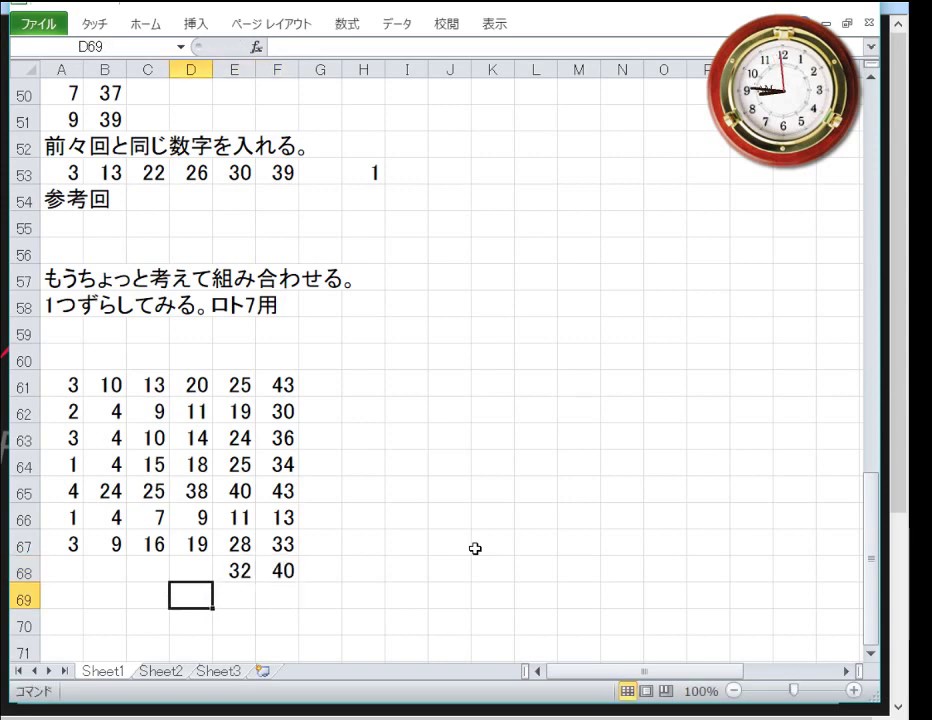
key("Up")
key("Left")
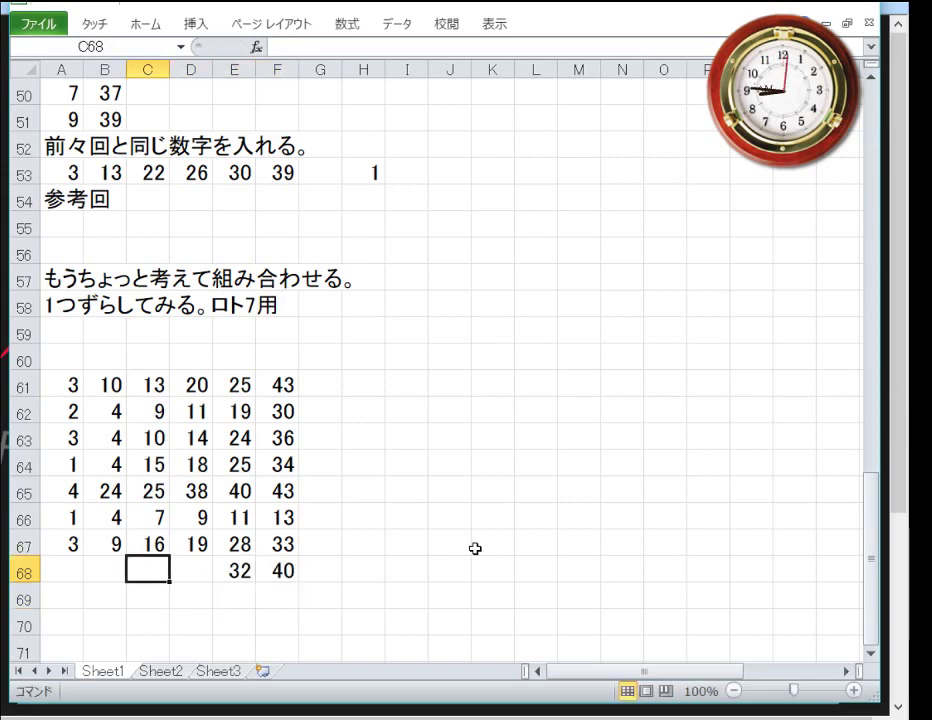
key("Right")
type("28")
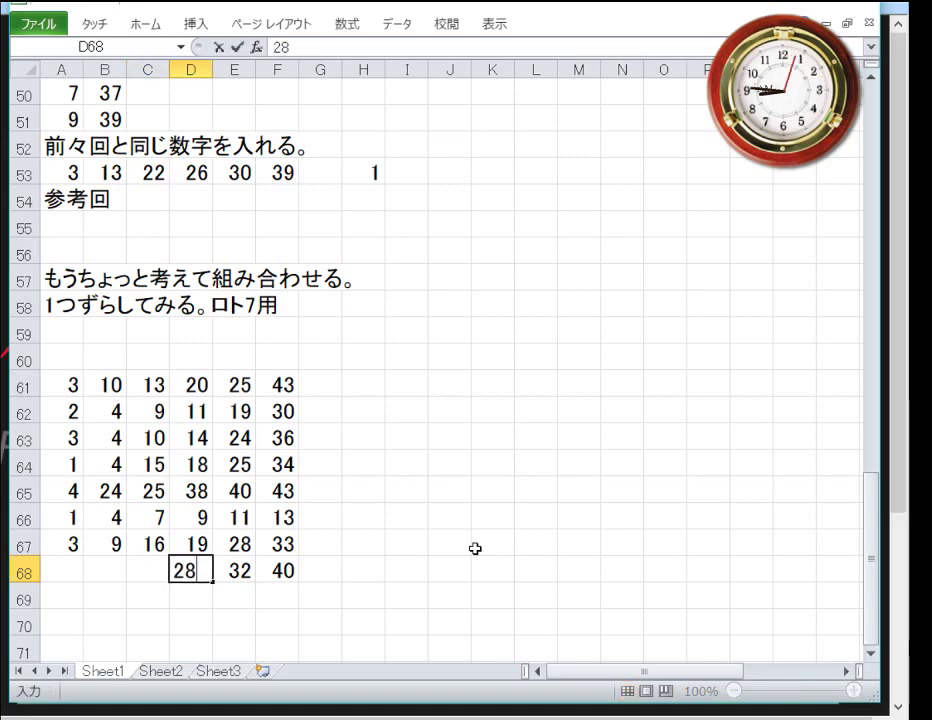
Step: Complete the row 68 combination with 22 in B68, 24 in C68 and 9 in A68
key("Left")
key("Left")
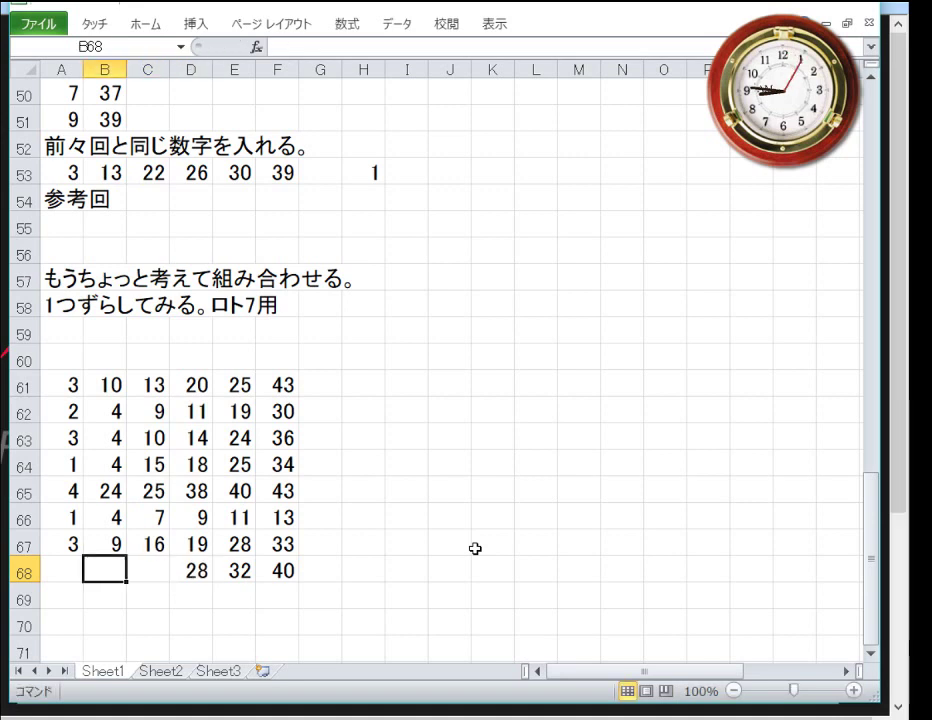
type("22")
key("Right")
type("24")
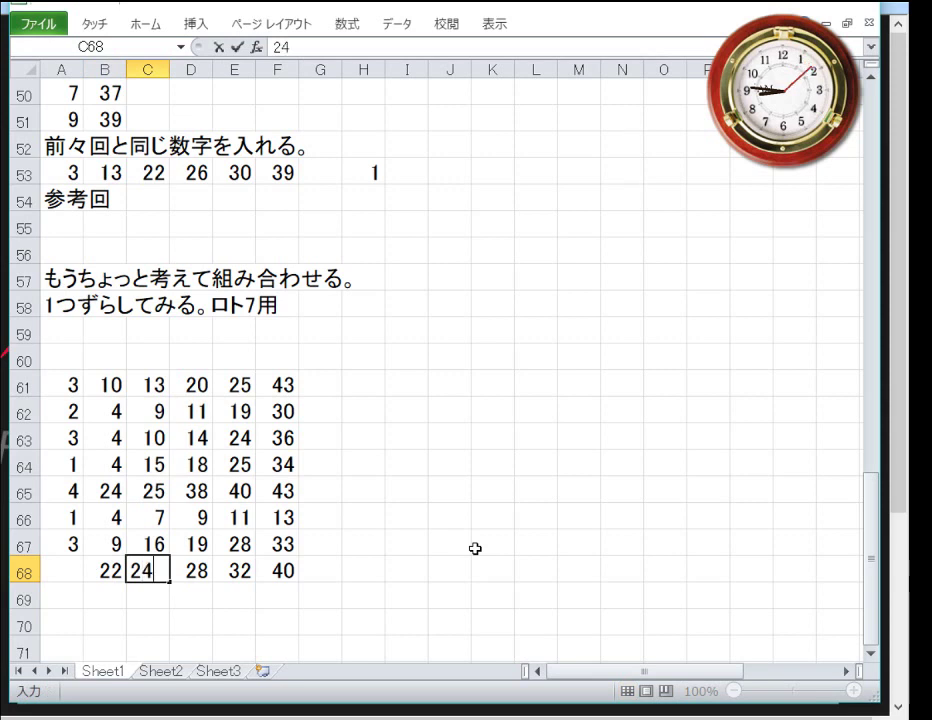
key("Left")
key("Left")
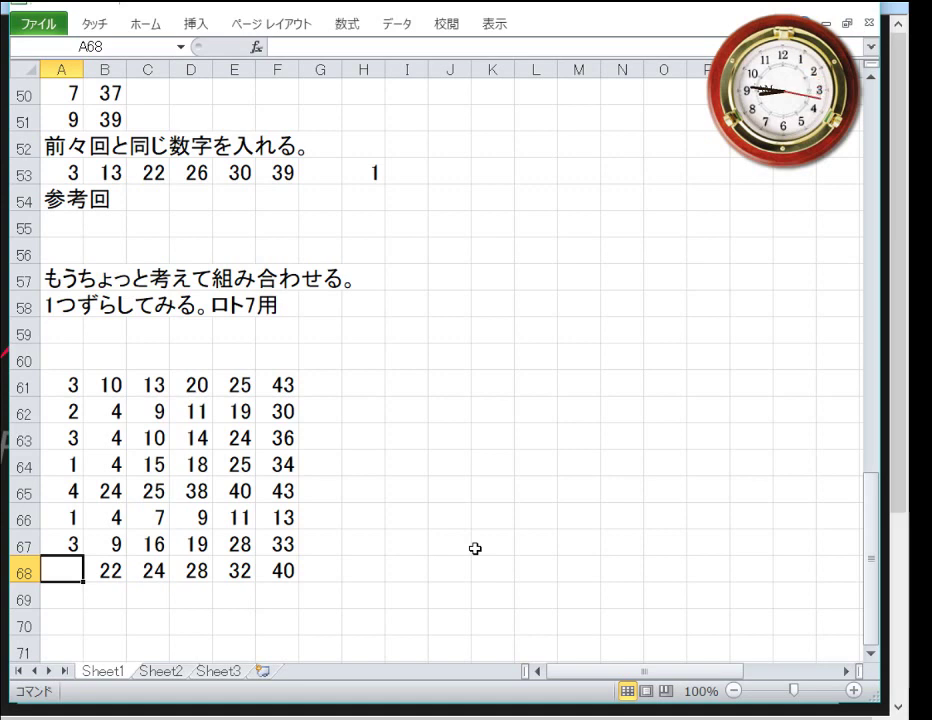
type("9")
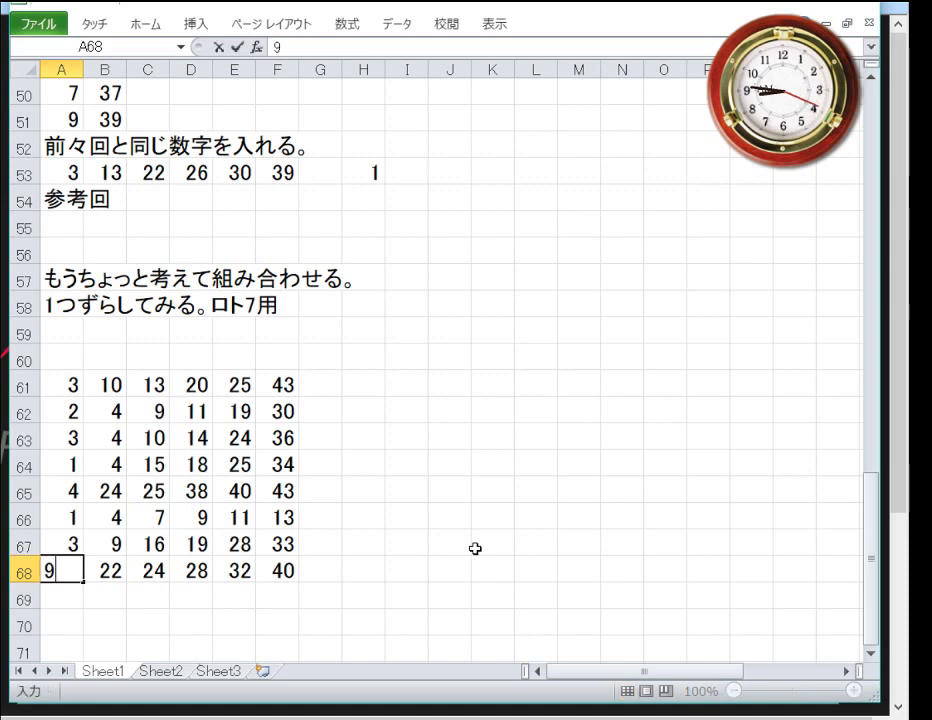
key("Tab")
Step: Start the row 69 combination with 2 in A69 and 4 in B69
key("Down")
key("Down")
key("Down")
key("Down")
key("Down")
key("Down")
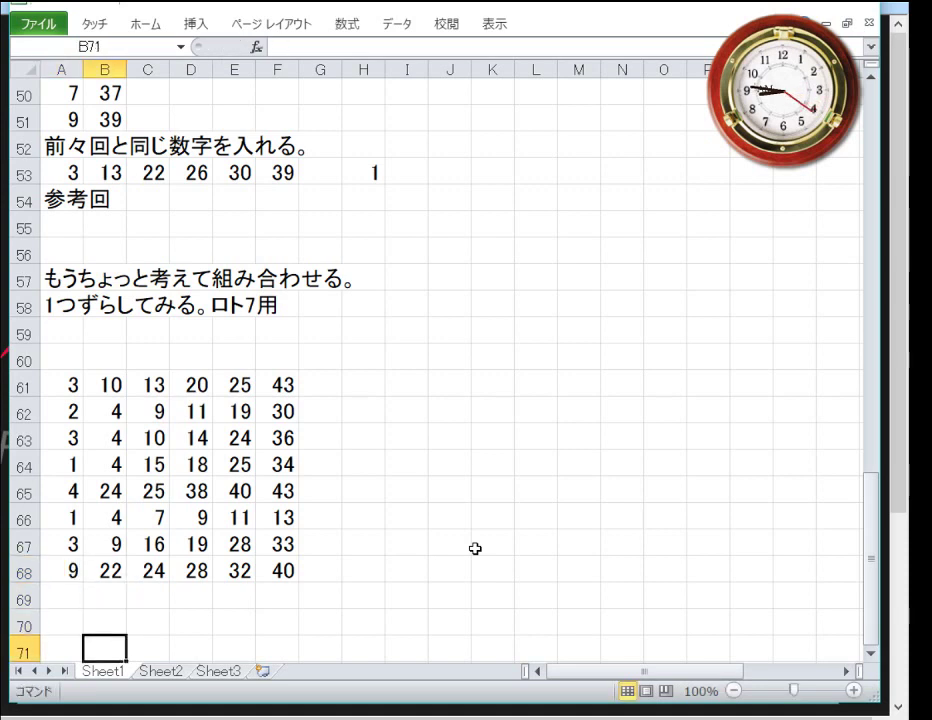
key("Up")
key("Up")
key("Up")
key("Up")
key("Up")
key("Left")
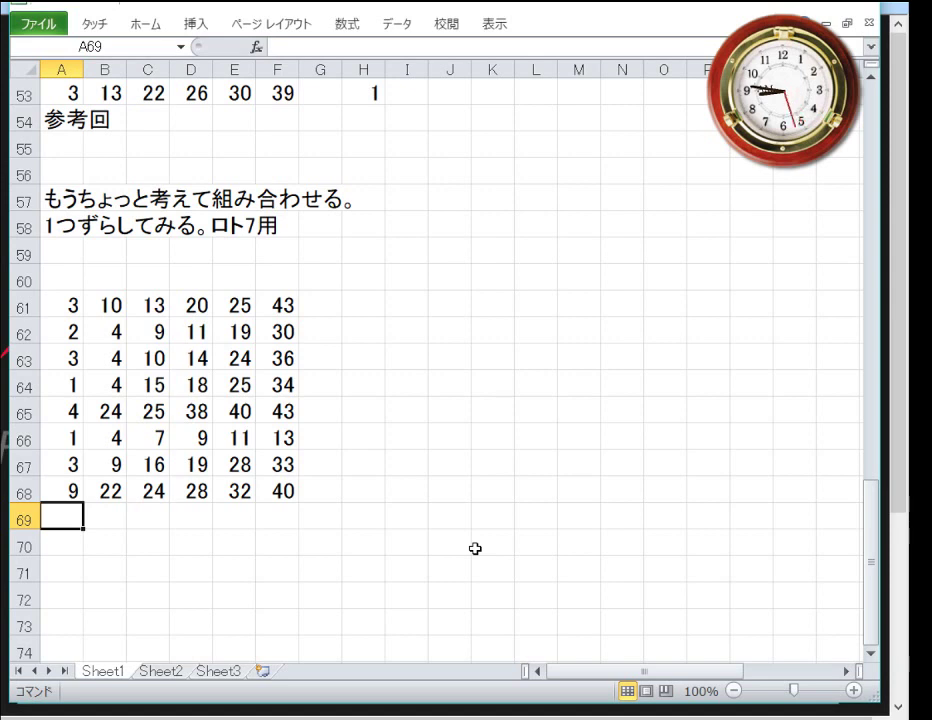
type("2")
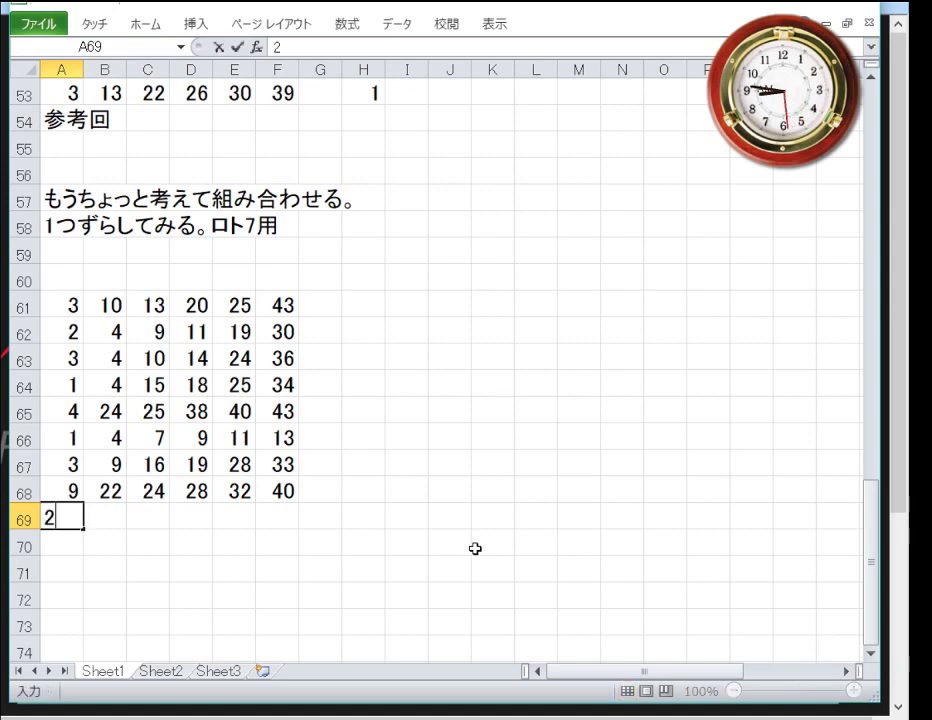
key("Tab")
type("4")
key("Tab")
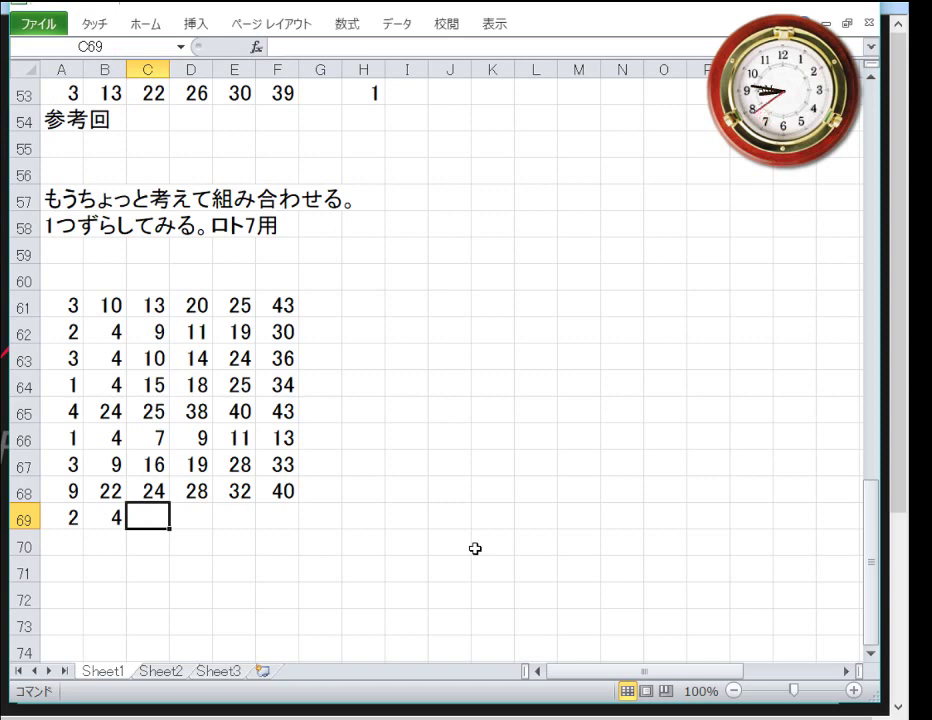
Step: Complete the row 69 combination with 13 in C69, 20 in D69, 25 in E69 and 31 in F69
key("Right")
key("Left")
type("13")
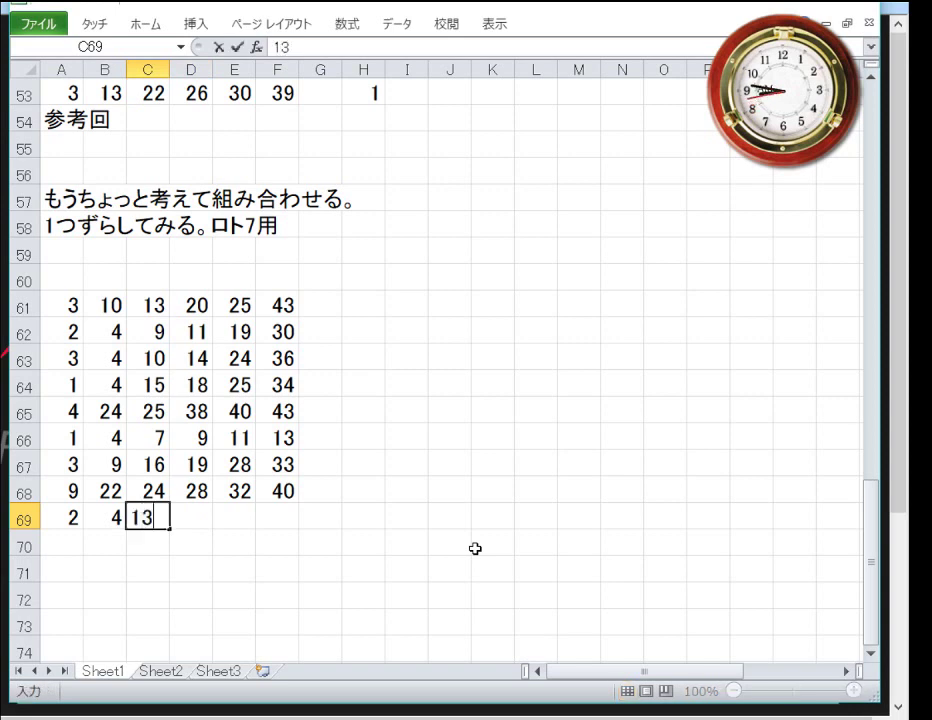
key("Tab")
type("20")
key("Tab")
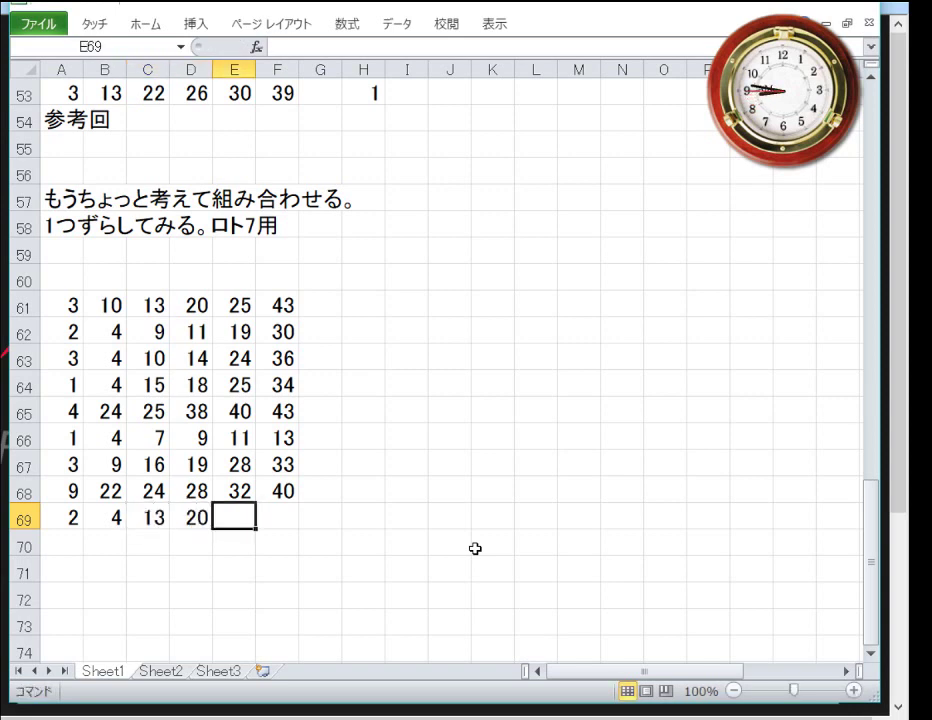
type("2")
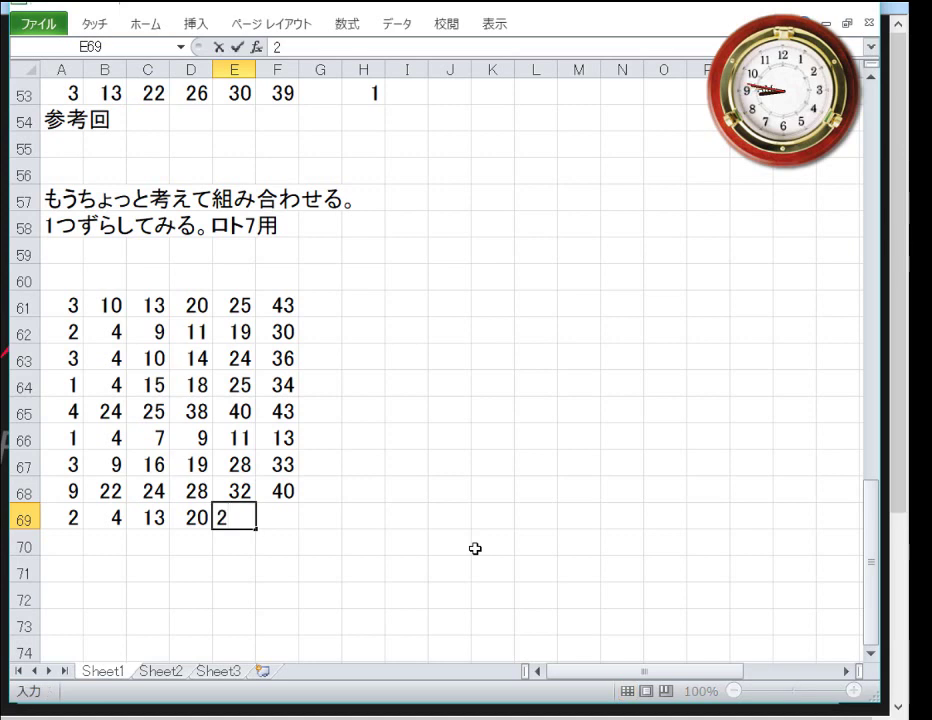
type("5")
key("Tab")
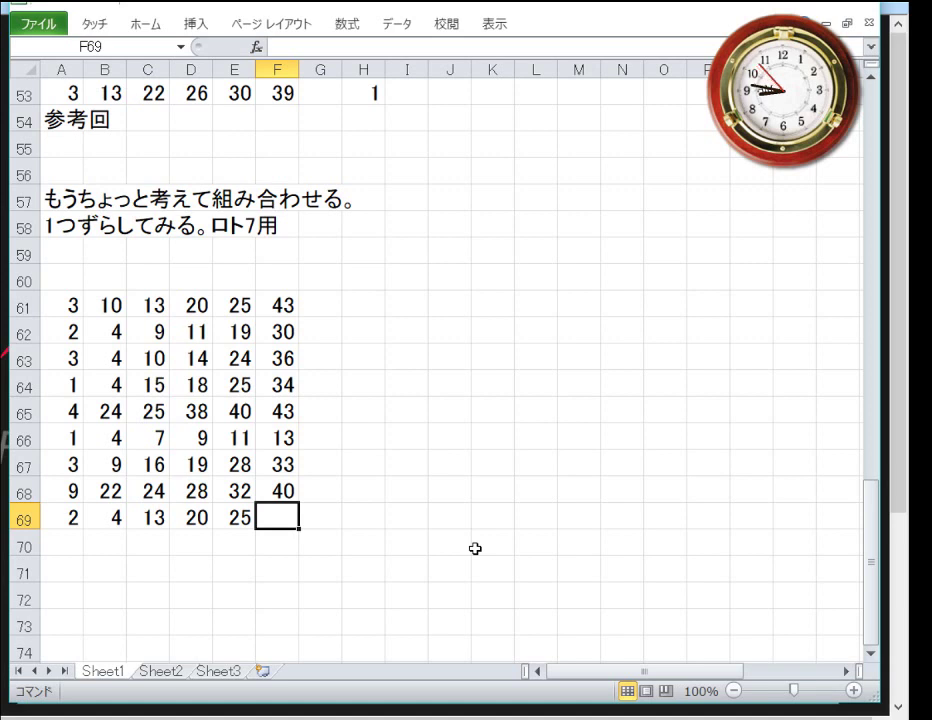
type("31")
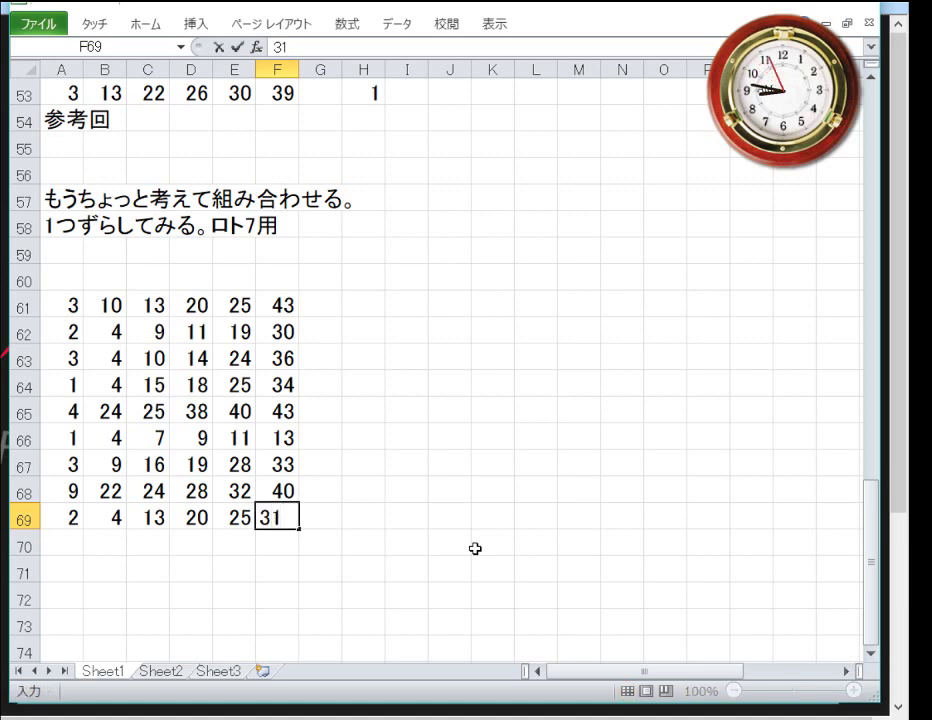
key("Return")
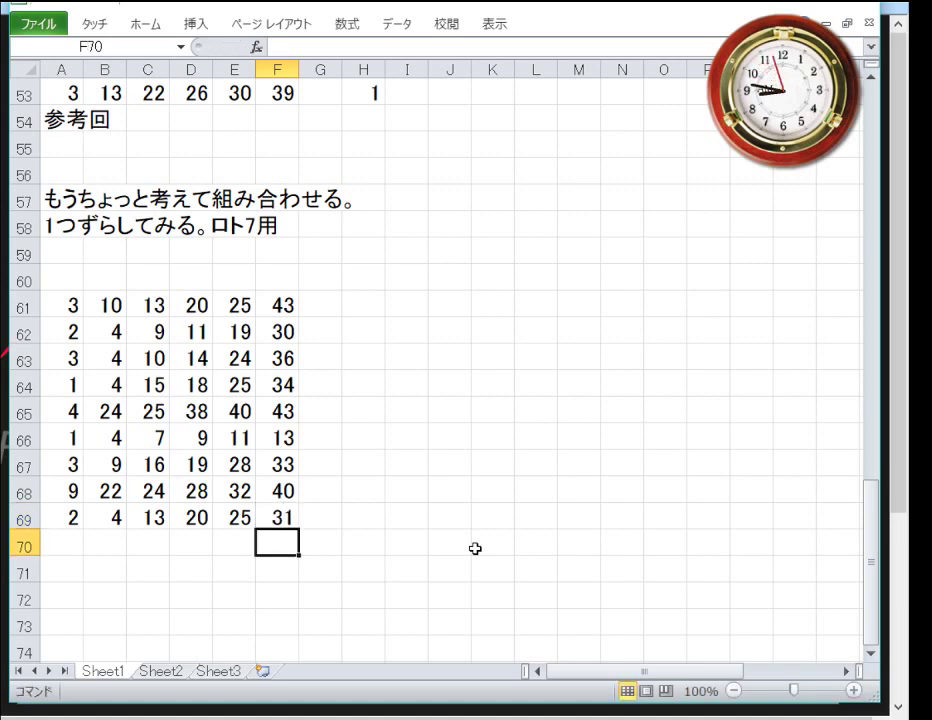
Step: Review the previous Loto 6 draw 1214 numbers in the past results table at the start of the worksheet
key("Left")
key("Left")
key("Left")
key("Left")
key("Left")
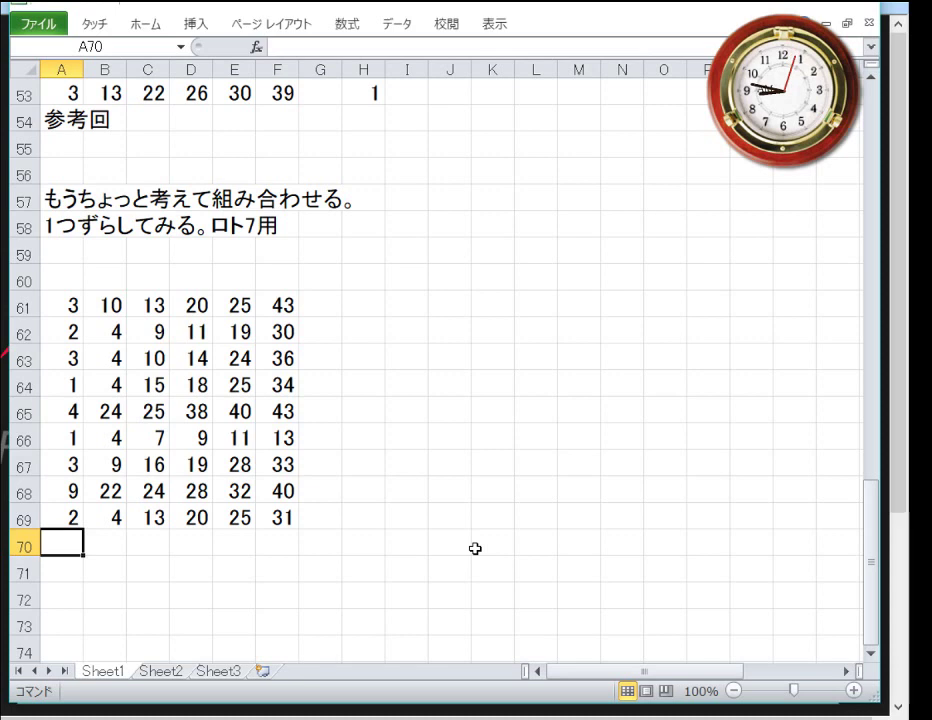
key("Up")
key("Up")
key("Up")
key("Up")
key("Up")
key("Up")
key("Up")
key("Up")
key("Up")
key("Up")
key("Up")
key("Up")
key("Up")
key("Up")
key("Up")
key("Up")
key("Up")
key("Up")
key("Up")
key("Up")
key("Up")
key("Up")
key("Up")
key("Up")
key("Up")
key("Up")
key("Up")
key("Up")
key("Up")
key("Up")
key("Up")
key("Up")
key("Up")
key("Up")
key("Up")
key("Up")
key("Up")
key("Up")
key("Up")
key("Up")
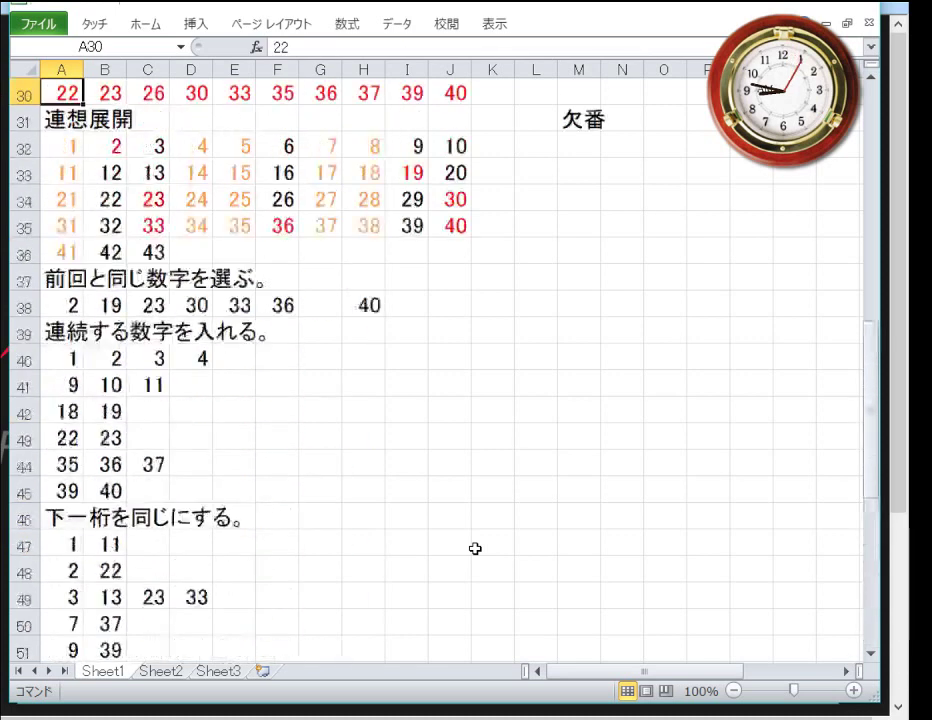
key("Down")
key("Down")
key("Down")
key("Down")
key("Down")
key("Down")
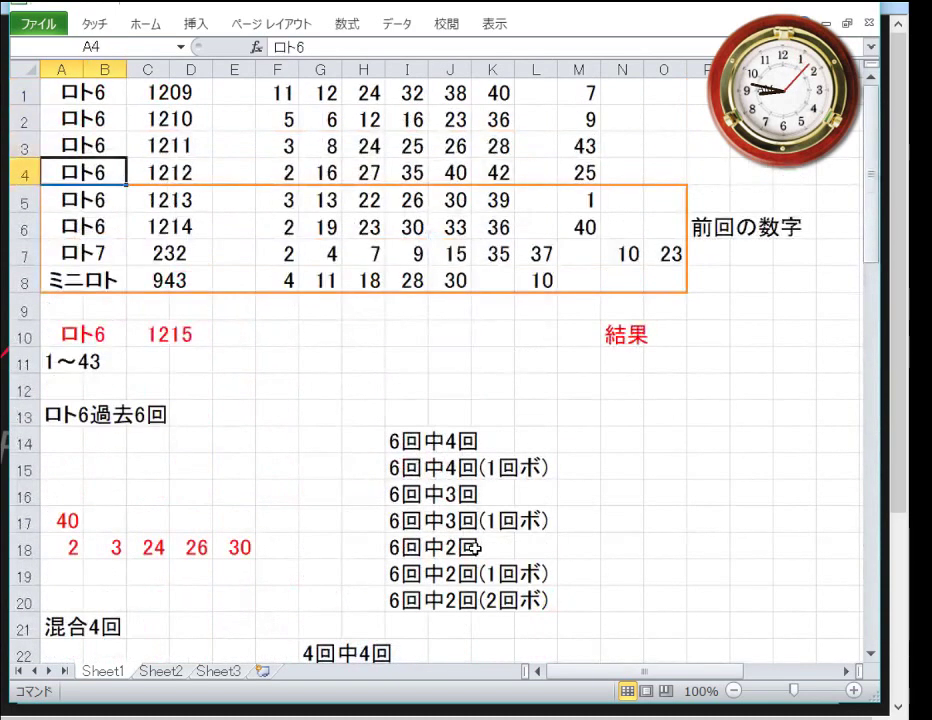
key("Up")
key("Right")
key("Right")
key("Right")
key("Right")
key("Right")
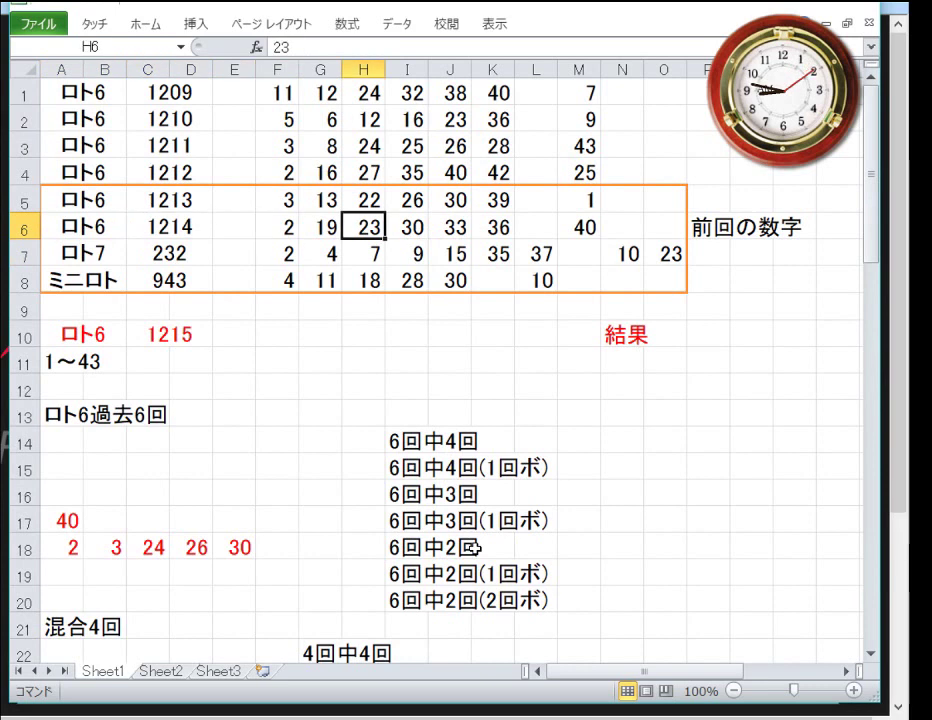
key("Left")
key("Left")
key("Right")
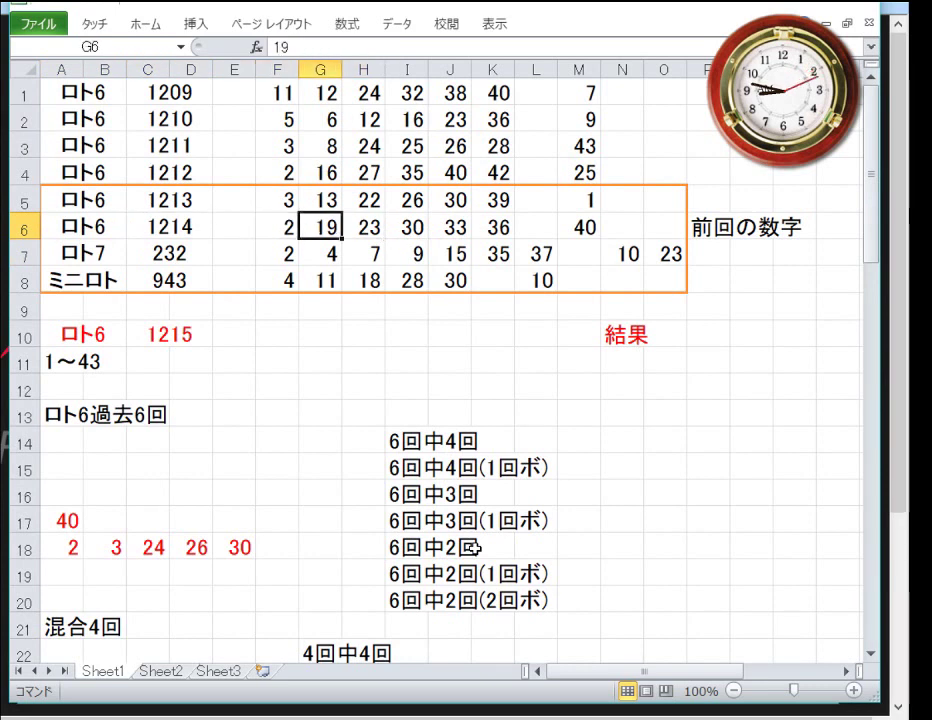
key("Right")
key("Right")
key("Right")
key("Right")
key("Right")
key("Right")
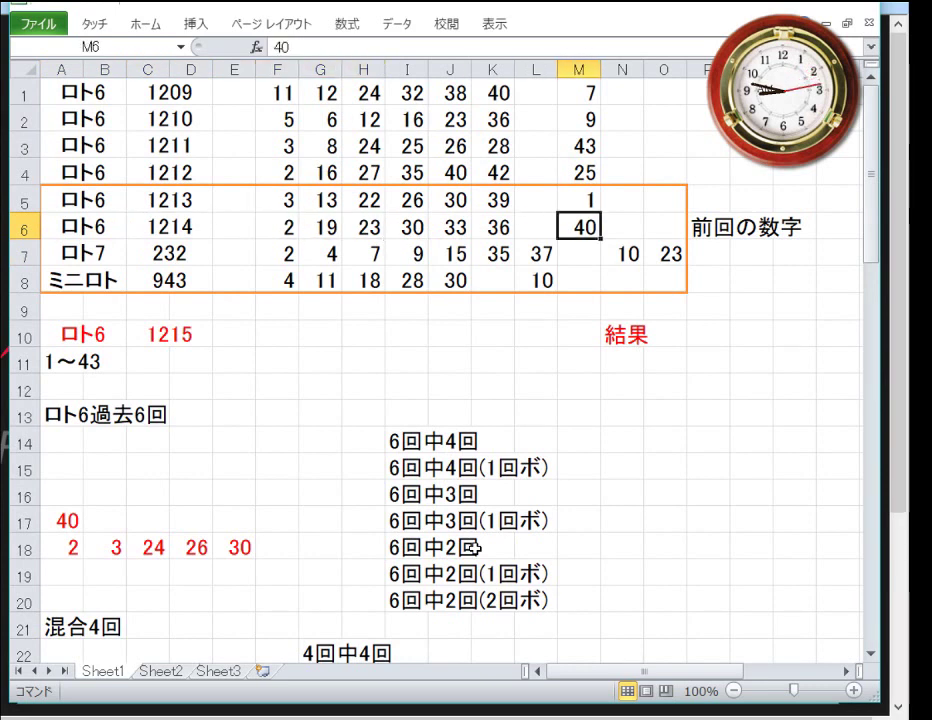
Step: Examine the numbers of the earlier Loto 6 draws 1213, 1212 and 1211 in the results table
key("Up")
key("Left")
key("Left")
key("Left")
key("Left")
key("Left")
key("Left")
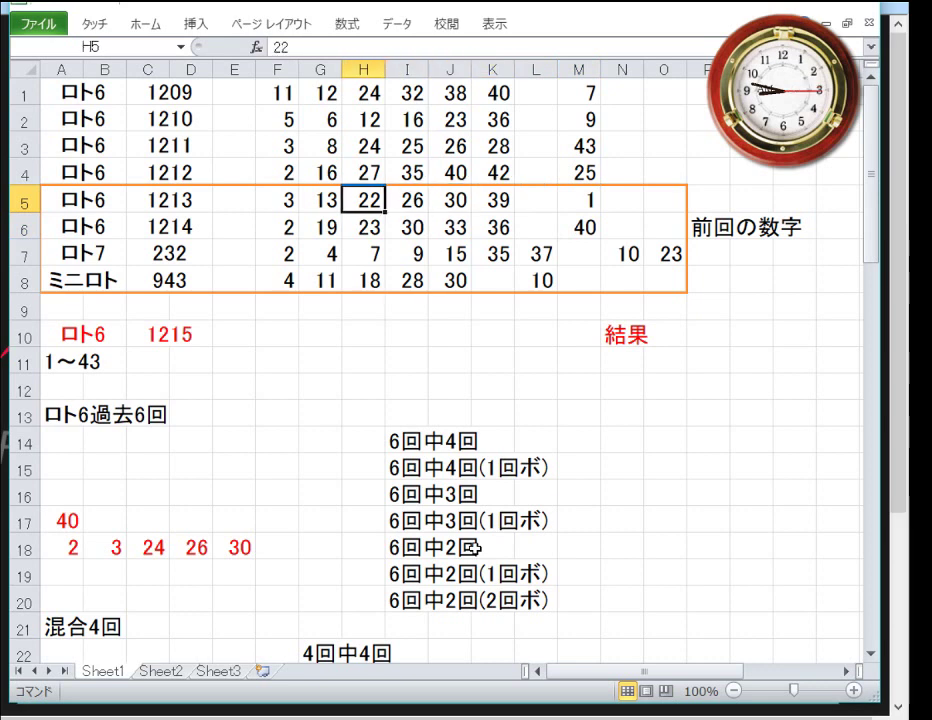
key("Up")
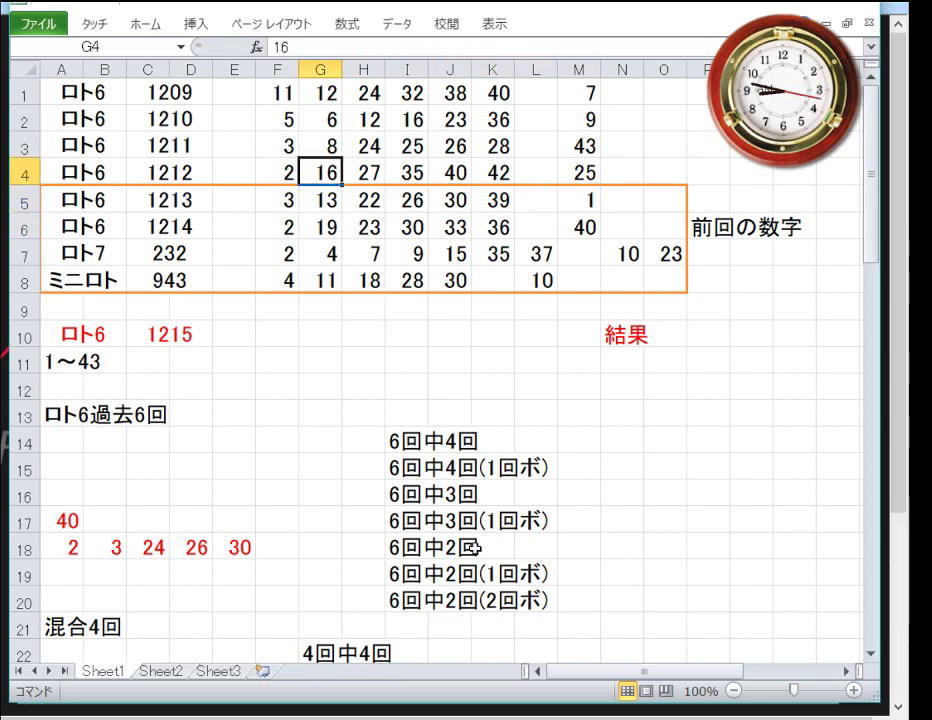
key("Right")
key("Up")
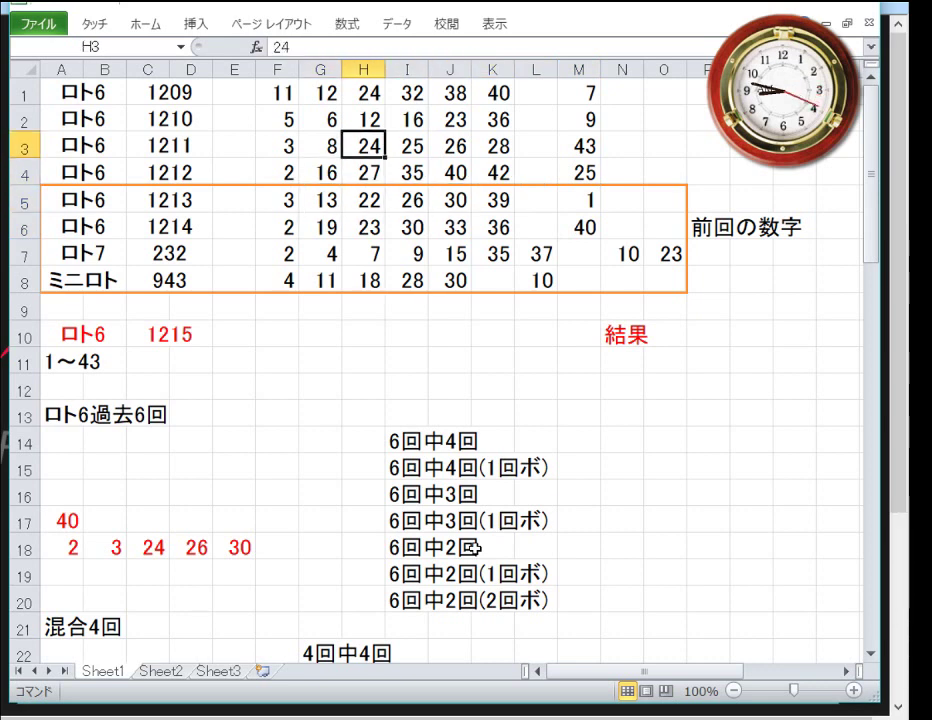
Step: Start the row 70 combination with 4 in A70, 17 in C70 and 12 in B70
key("Down")
key("Down")
key("Down")
key("Down")
key("Down")
key("Down")
key("Down")
key("Down")
key("Down")
key("Down")
key("Down")
key("Down")
key("Down")
key("Down")
key("Down")
key("Down")
key("Down")
key("Down")
key("Down")
key("Down")
key("Down")
key("Down")
key("Down")
key("Down")
key("Down")
key("Down")
key("Down")
key("Down")
key("Down")
key("Down")
key("Down")
key("Down")
key("Down")
key("Down")
key("Down")
key("Down")
key("Down")
key("Down")
key("Down")
key("Down")
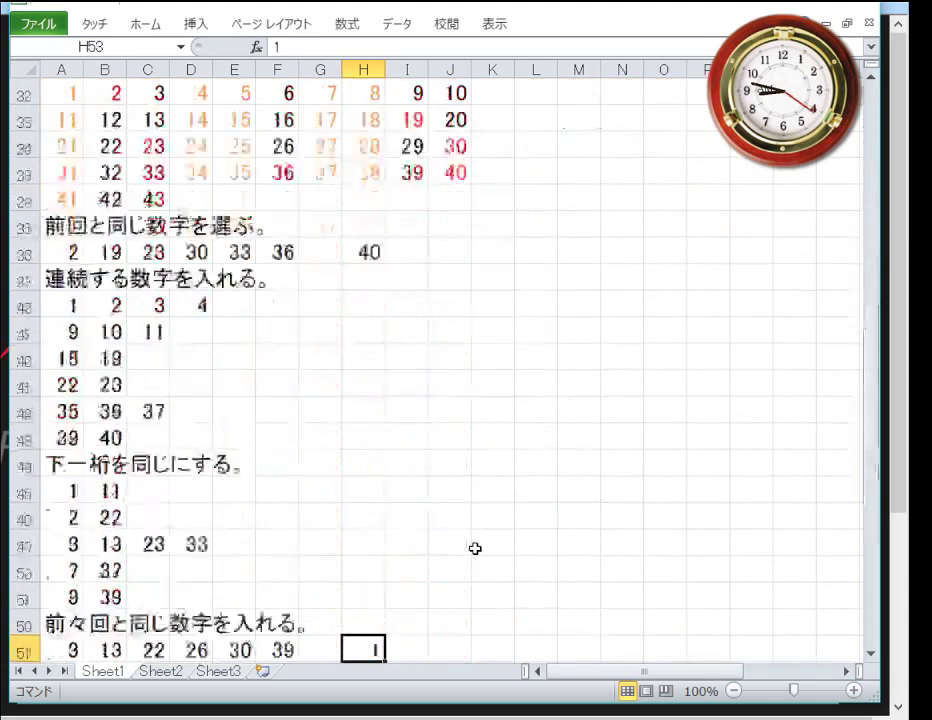
key("Up")
key("Up")
key("Up")
key("Up")
key("Up")
key("Up")
key("Up")
key("Up")
key("Up")
key("Left")
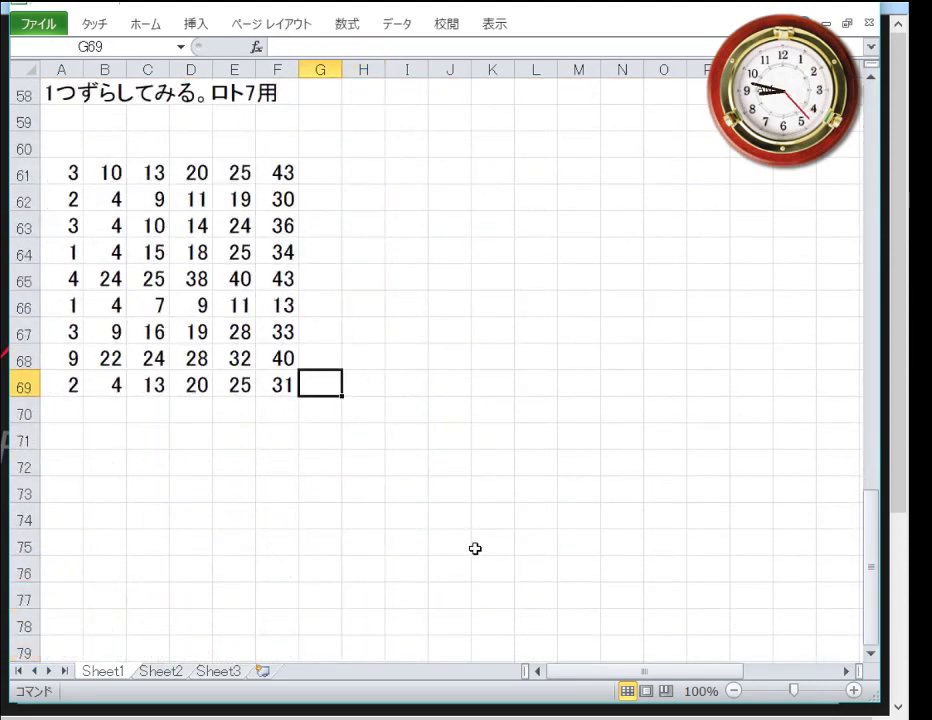
key("Left")
key("Left")
key("Left")
key("Left")
key("Left")
key("Left")
key("Down")
type("4")
key("Tab")
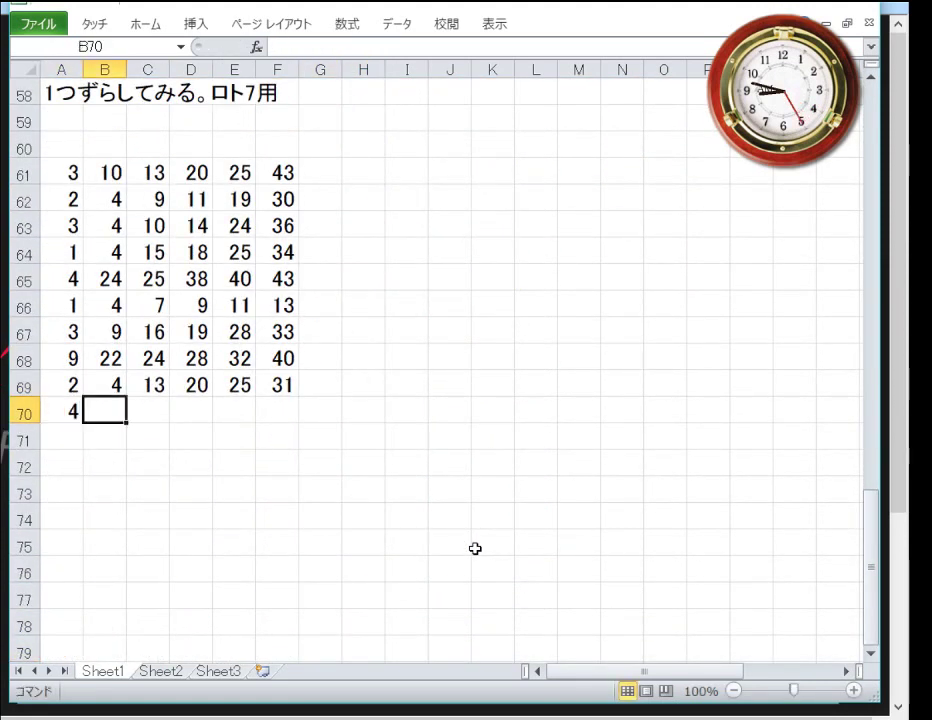
key("Tab")
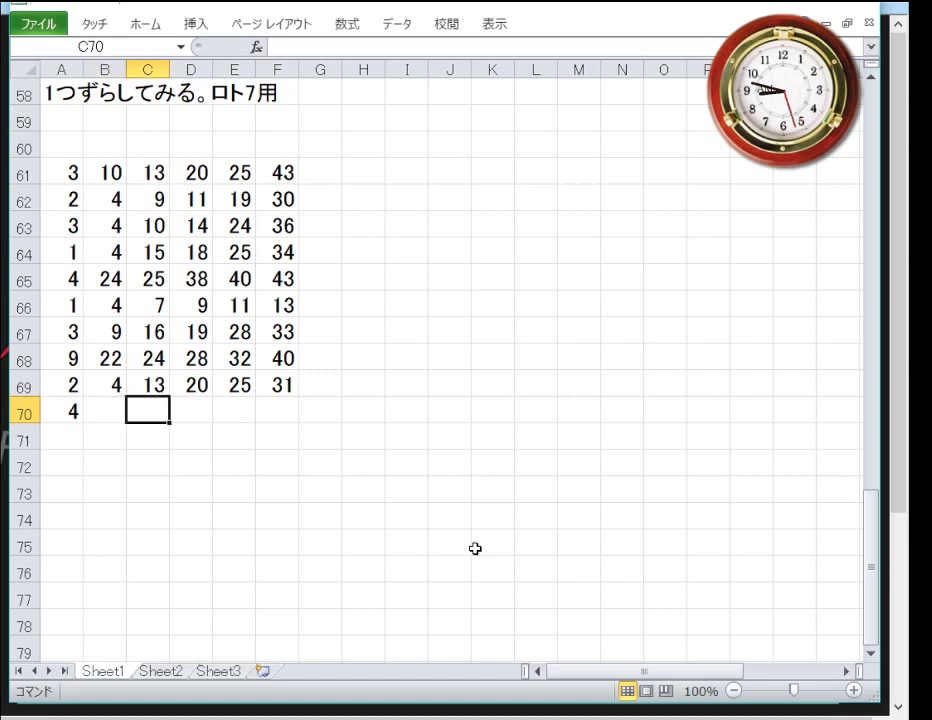
type("17")
key("Left")
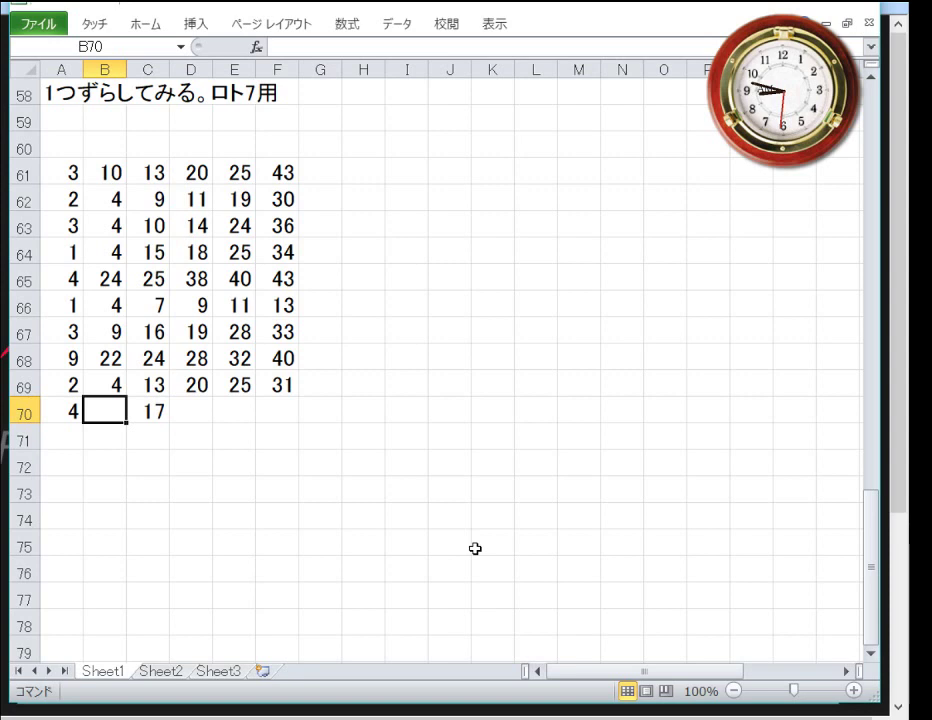
type("12")
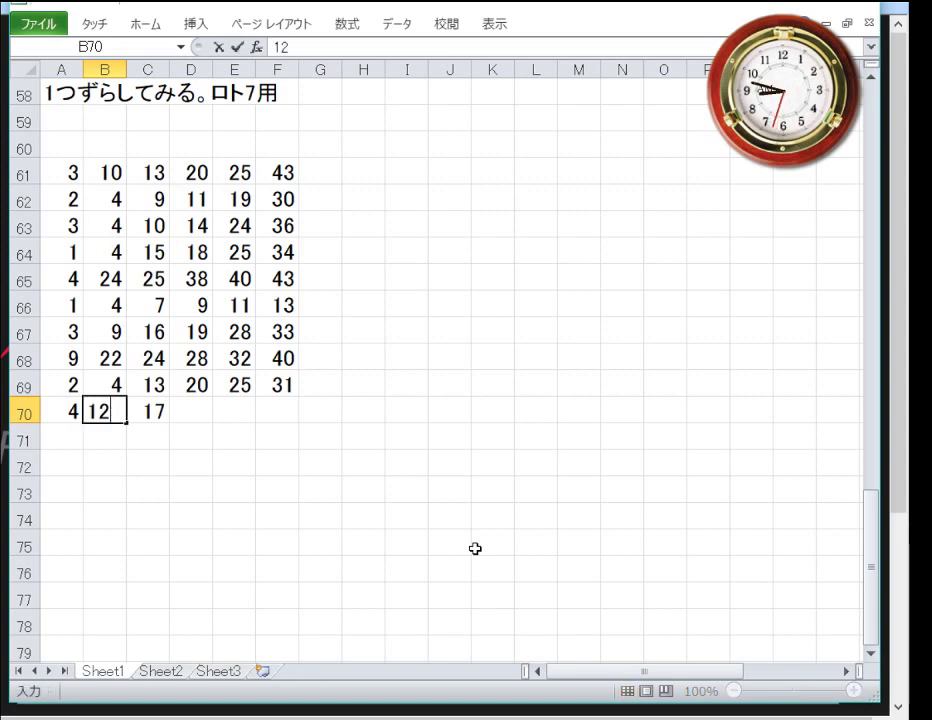
Step: Complete the row 70 combination with 20 in D70, 22 in E70 and 34 in F70
key("Right")
key("Right")
type("20")
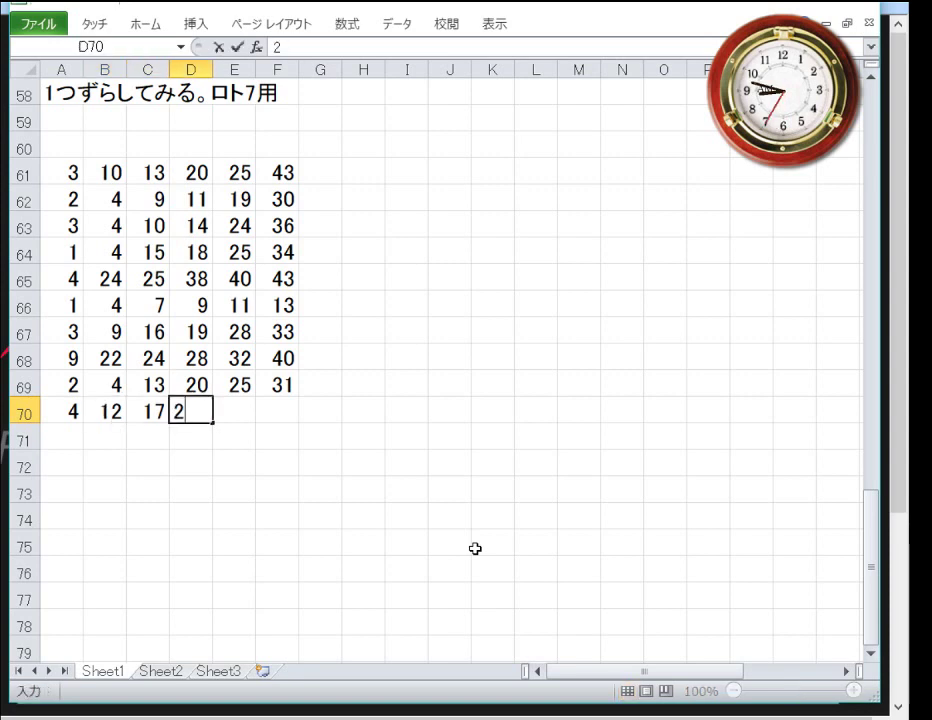
key("Right")
type("22")
key("Right")
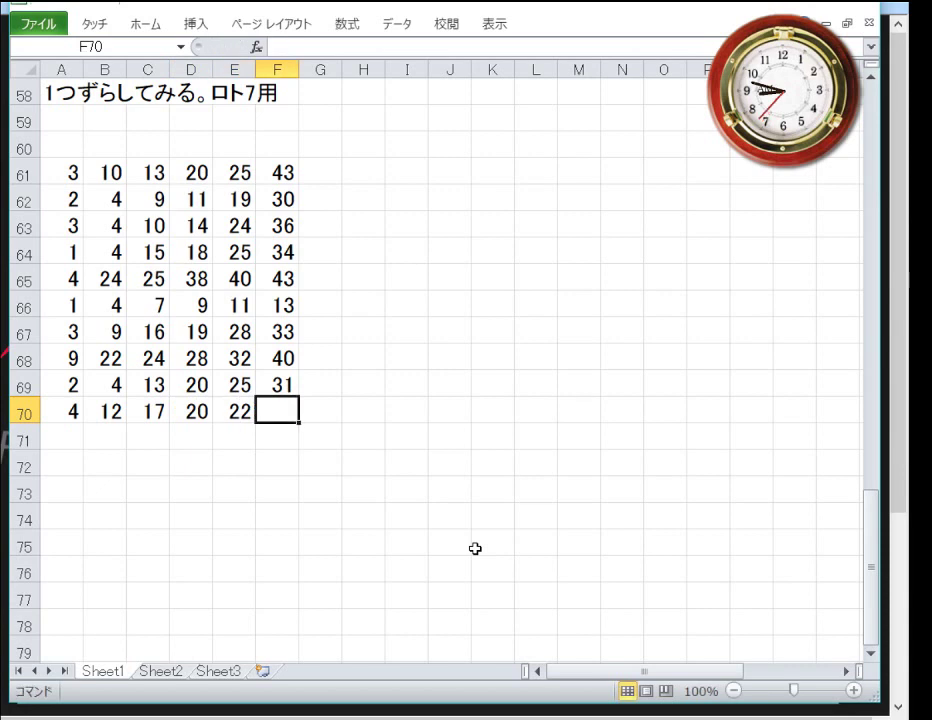
type("34")
key("Return")
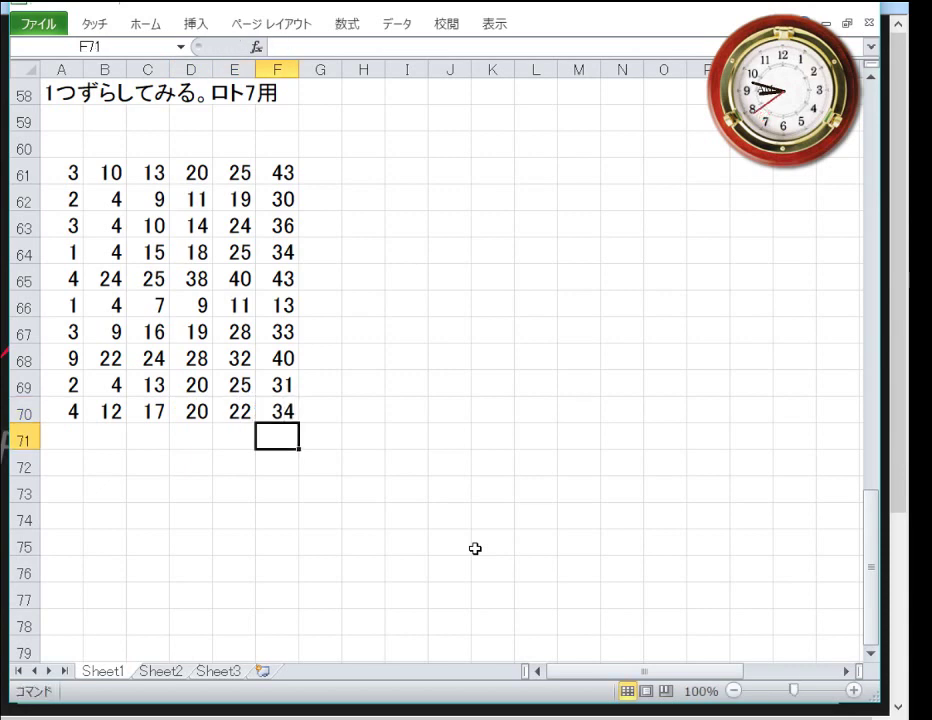
key("Up")
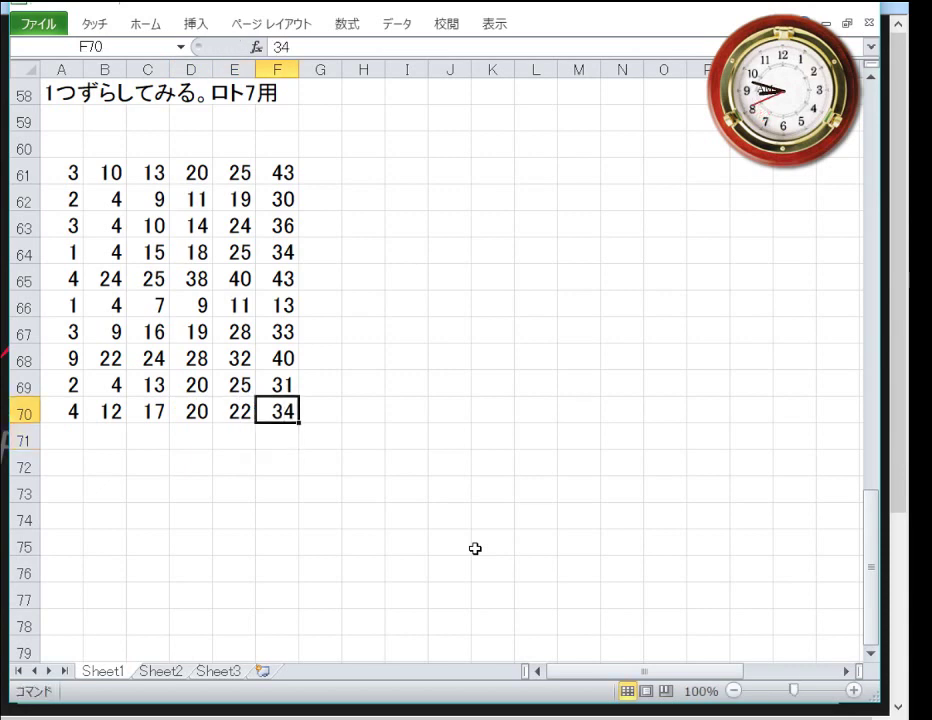
key("Right")
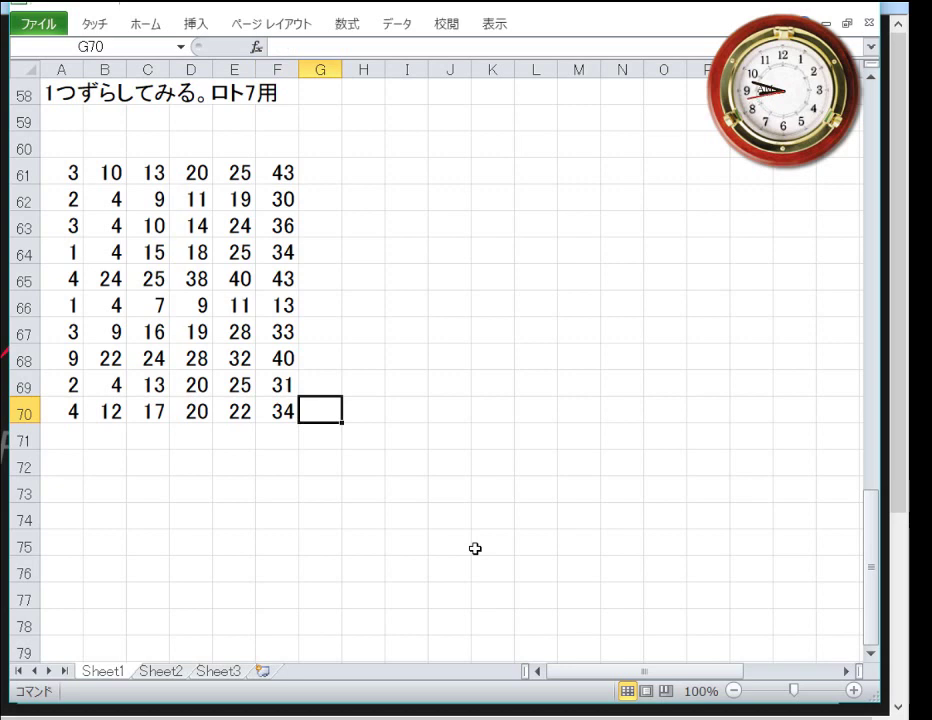
Step: Mark the row 70 combination with a ● in G70
key("Zenkaku_Hankaku")
type("maru")
key("space")
key("Return")
key("Return")
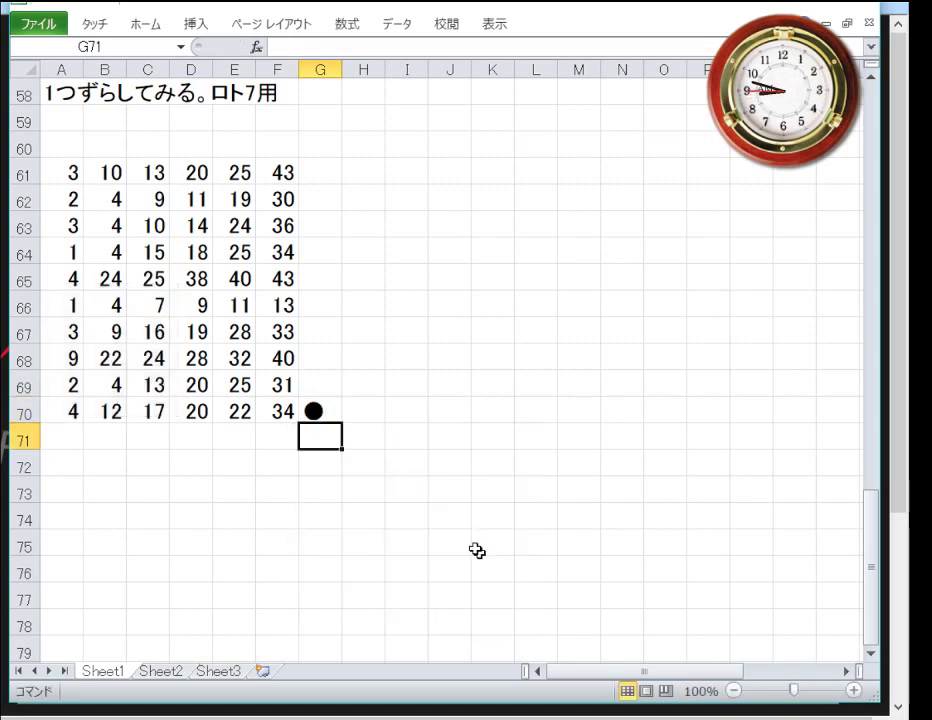
Step: Start the row 71 combination with 1 in A71
key("Left")
key("Left")
key("Left")
key("Left")
key("Left")
key("Left")
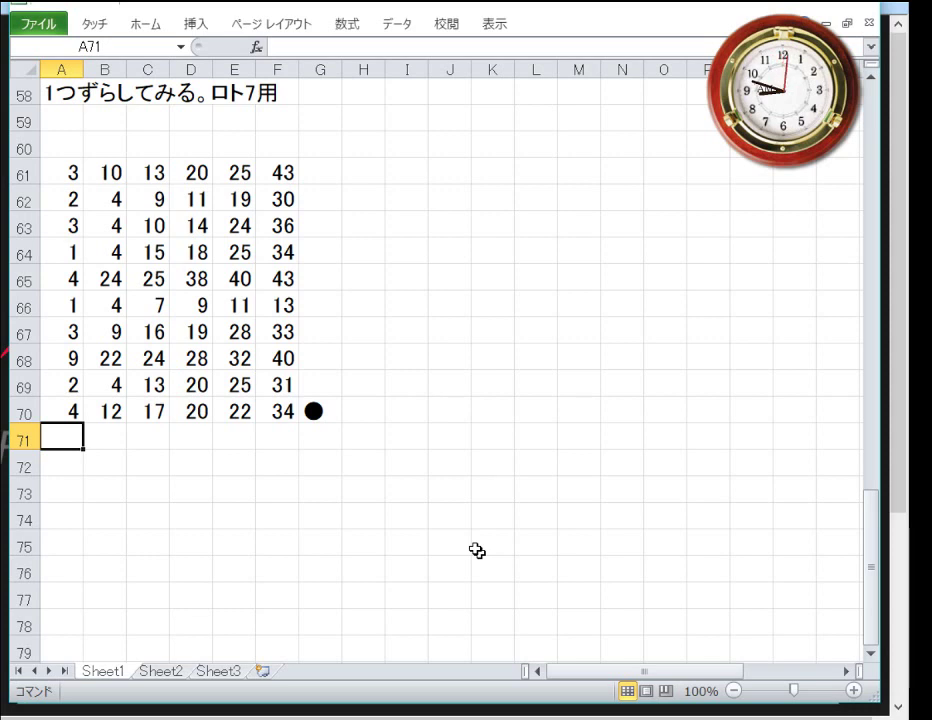
type("1")
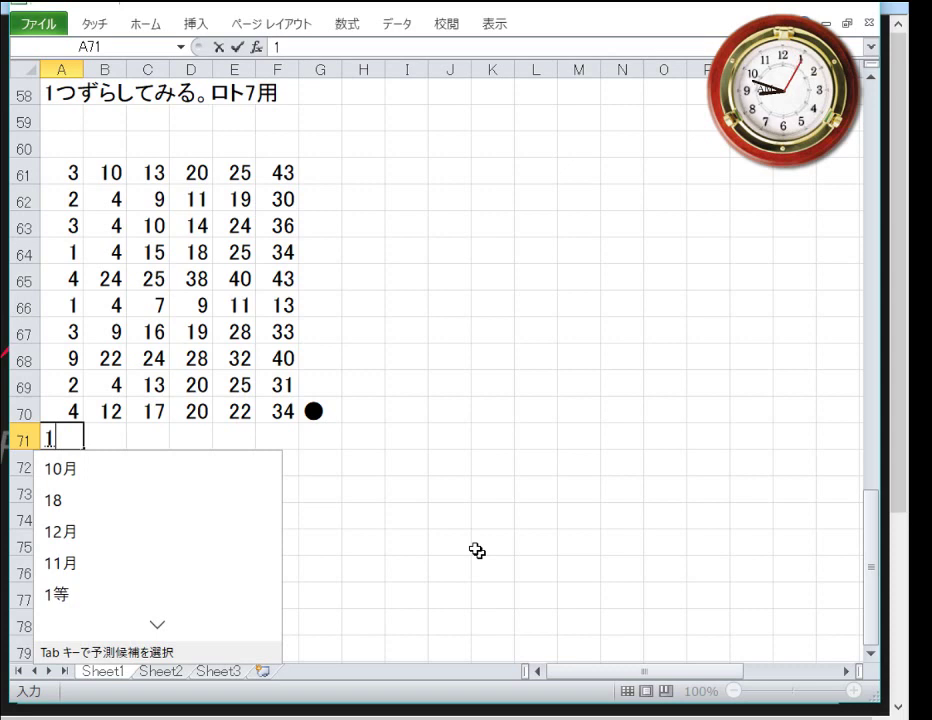
type("1")
key("Return")
key("Up")
type("1")
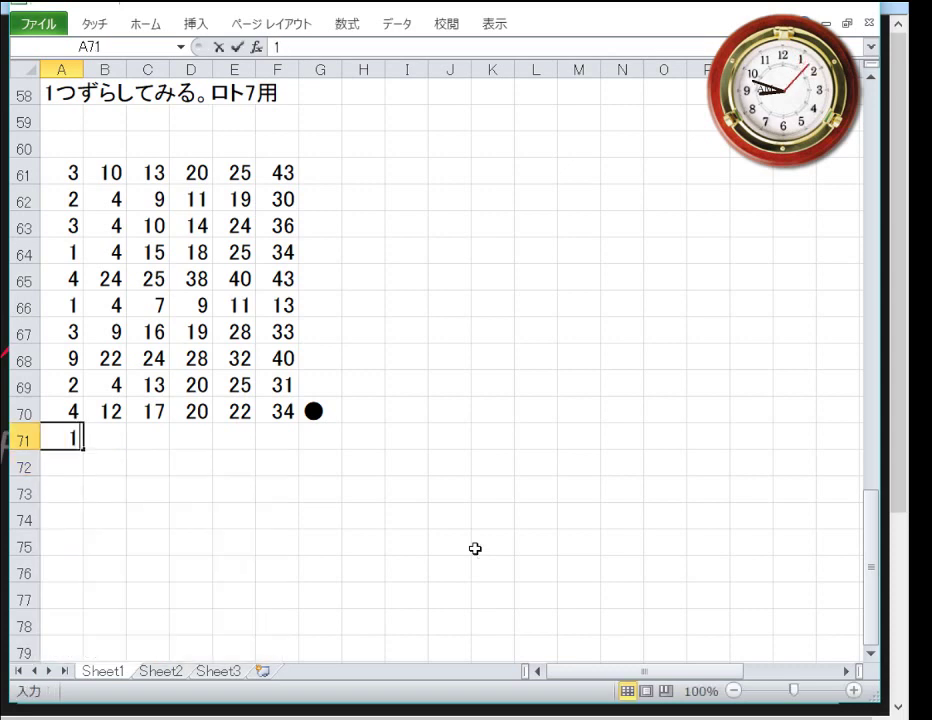
key("Tab")
Step: Try 9 in B71 and 11 in C71 as the following numbers of the row 71 combination
type("9")
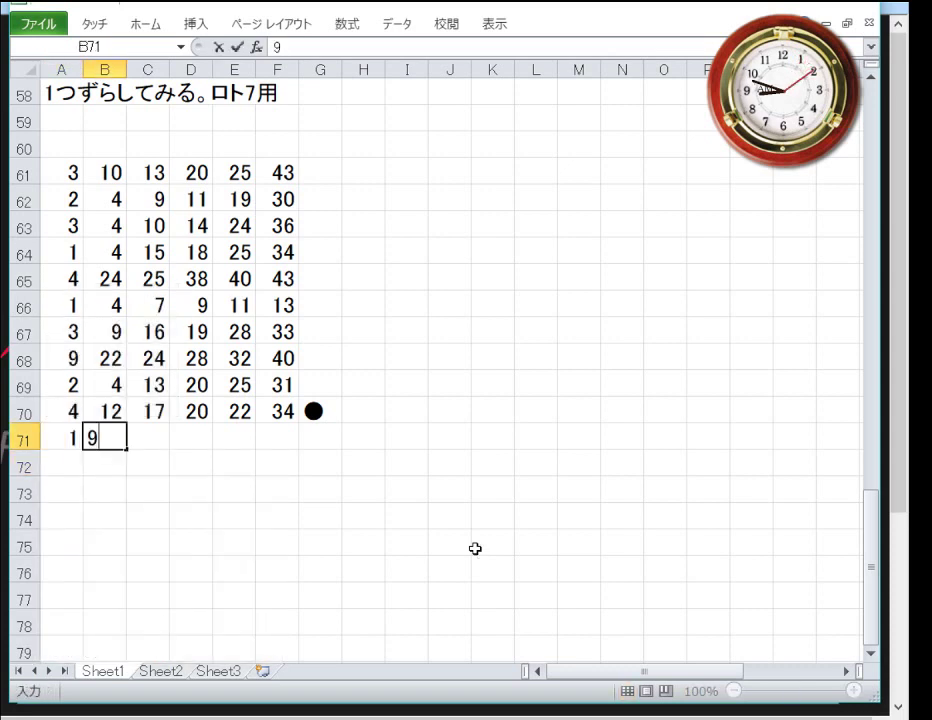
key("Tab")
type("11")
key("Tab")
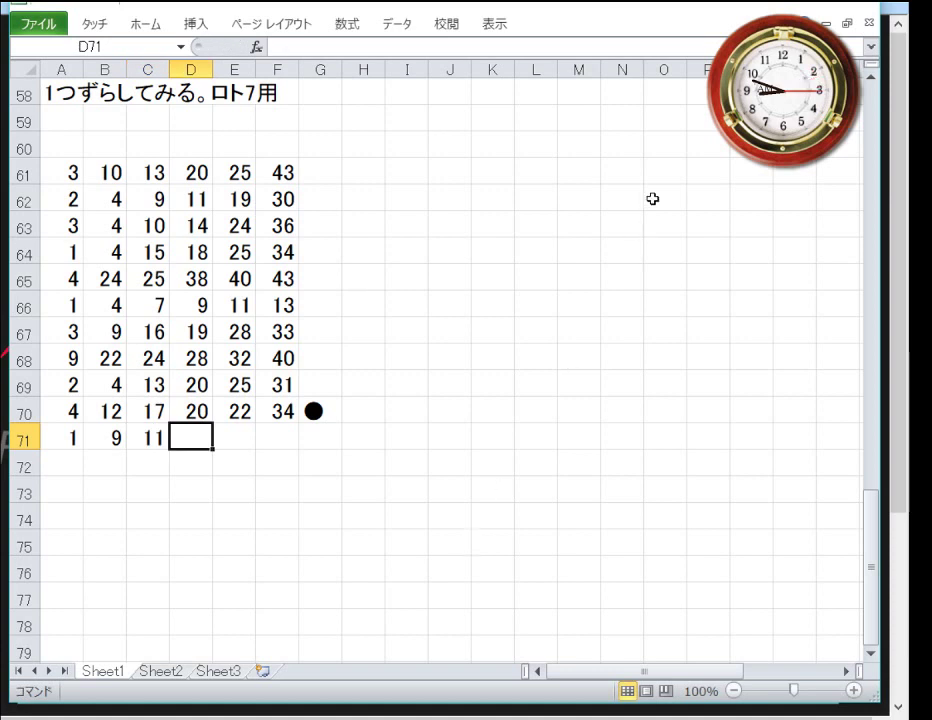
key("Left")
key("Left")
key("Right")
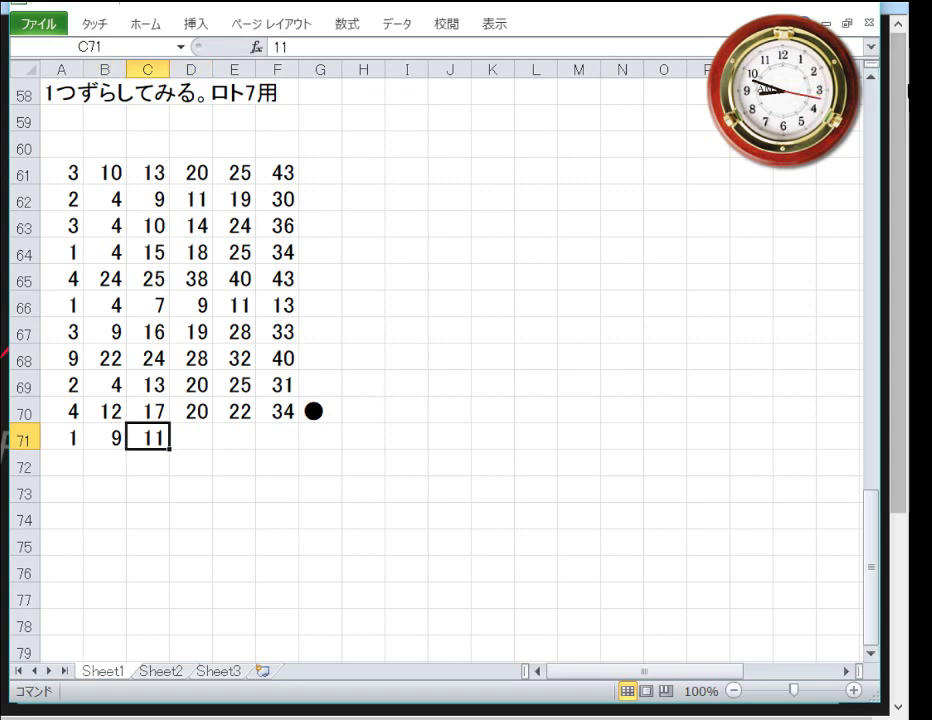
key("Left")
key("Right")
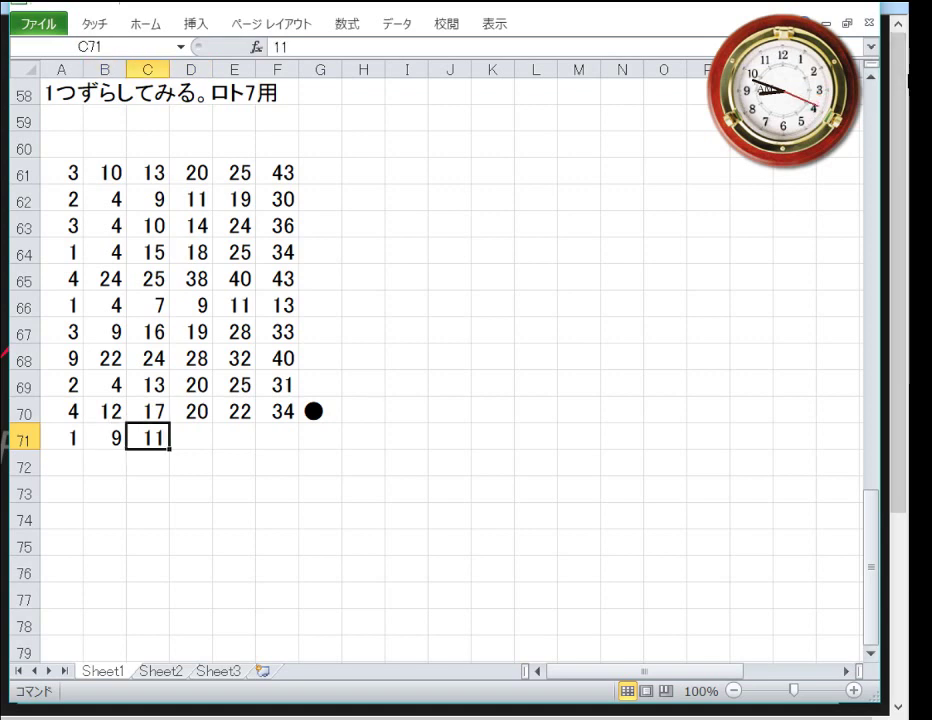
key("Left")
key("Right")
key("Right")
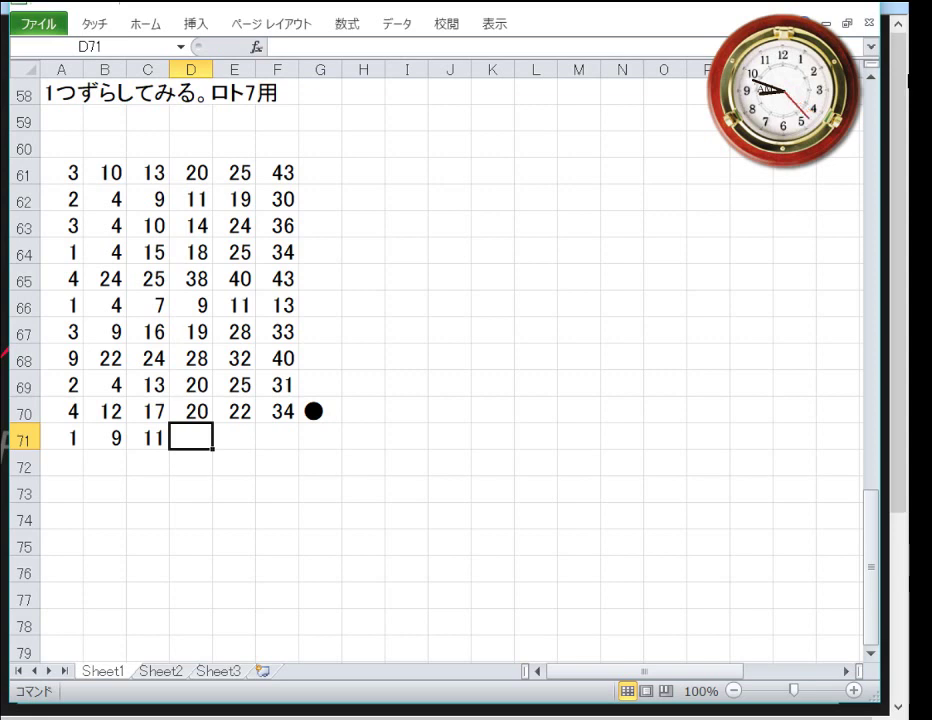
Step: Replace the second and third numbers of row 71 with 4 in B71 and 9 in C71
key("Left")
key("Left")
type("4")
key("Right")
type("9")
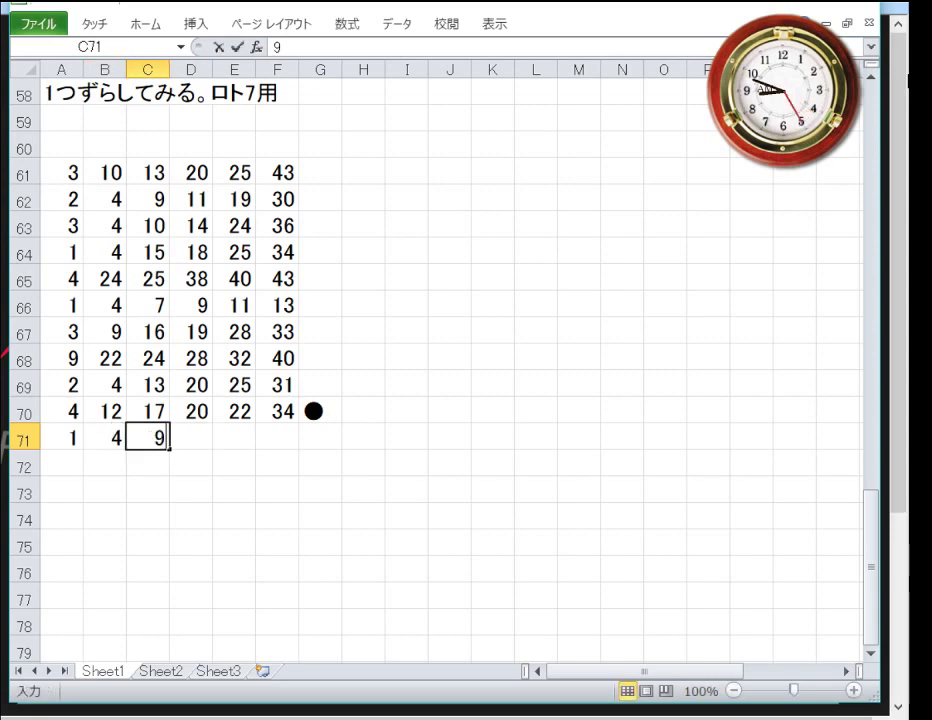
key("Right")
Step: Complete the row 71 combination with 11 in D71, 17 in E71 and 30 in F71
type("11")
key("Right")
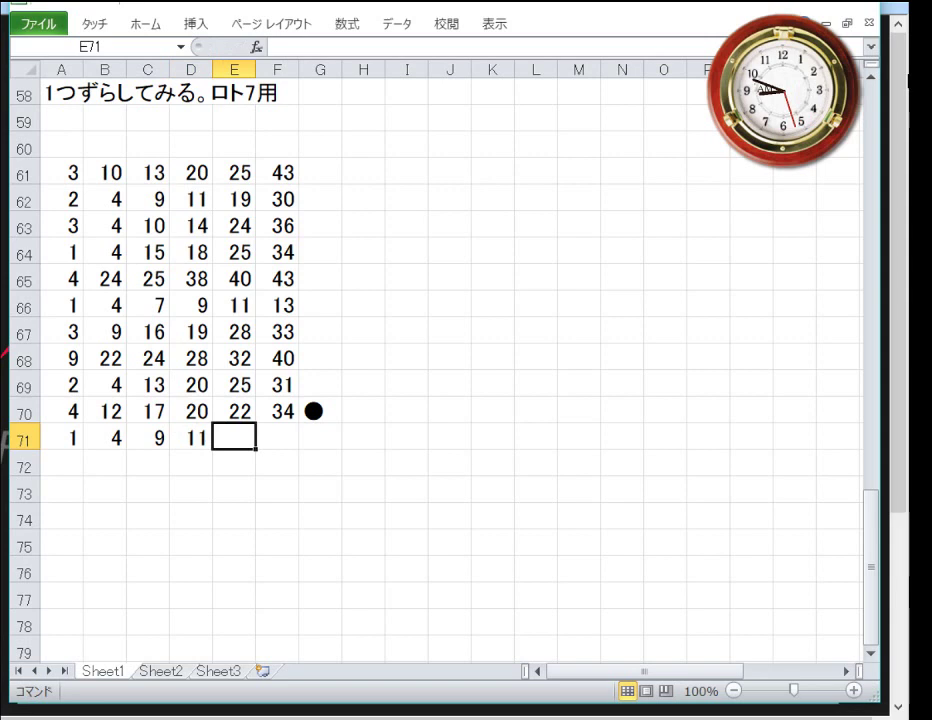
type("17")
key("Right")
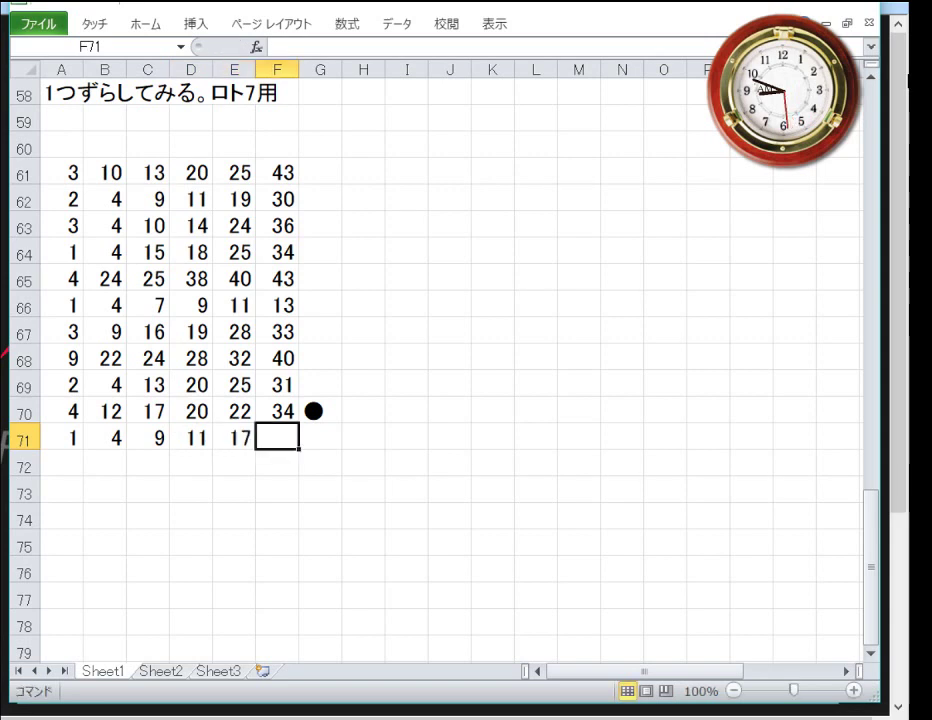
type("30")
key("Return")
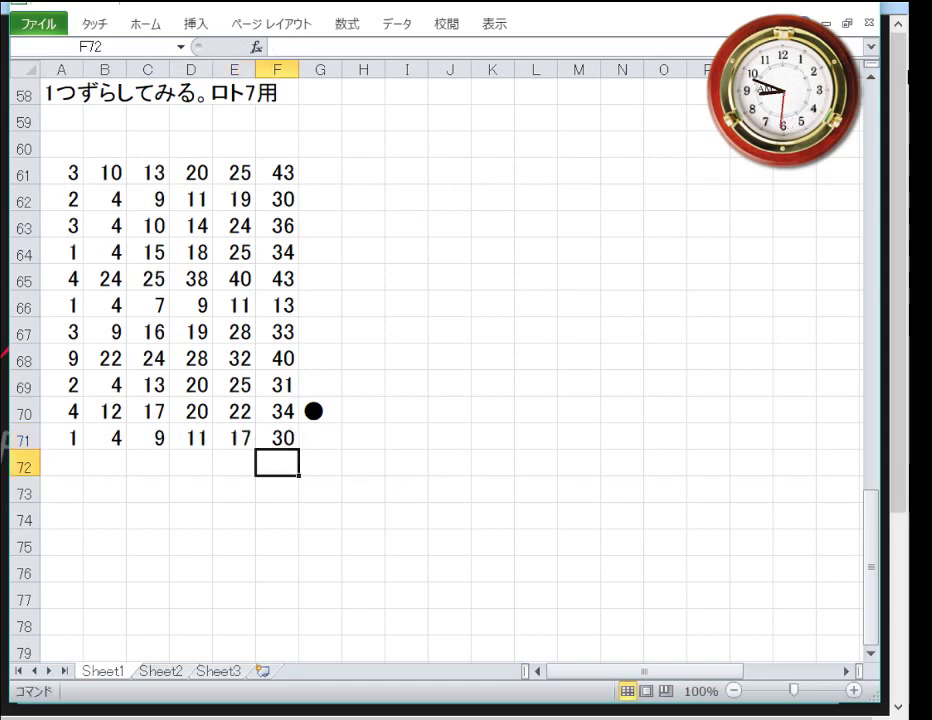
Step: Start two more combinations with 5 in A72 and 6 in A73
key("Left")
key("Left")
key("Left")
key("Left")
key("Left")
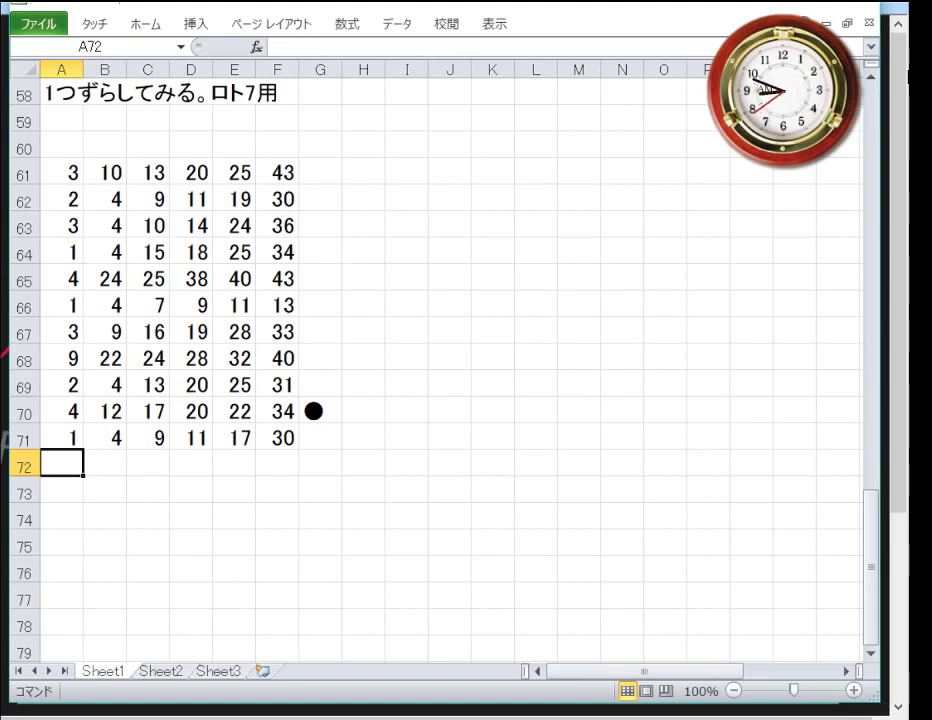
type("5")
key("Return")
type("6")
key("Return")
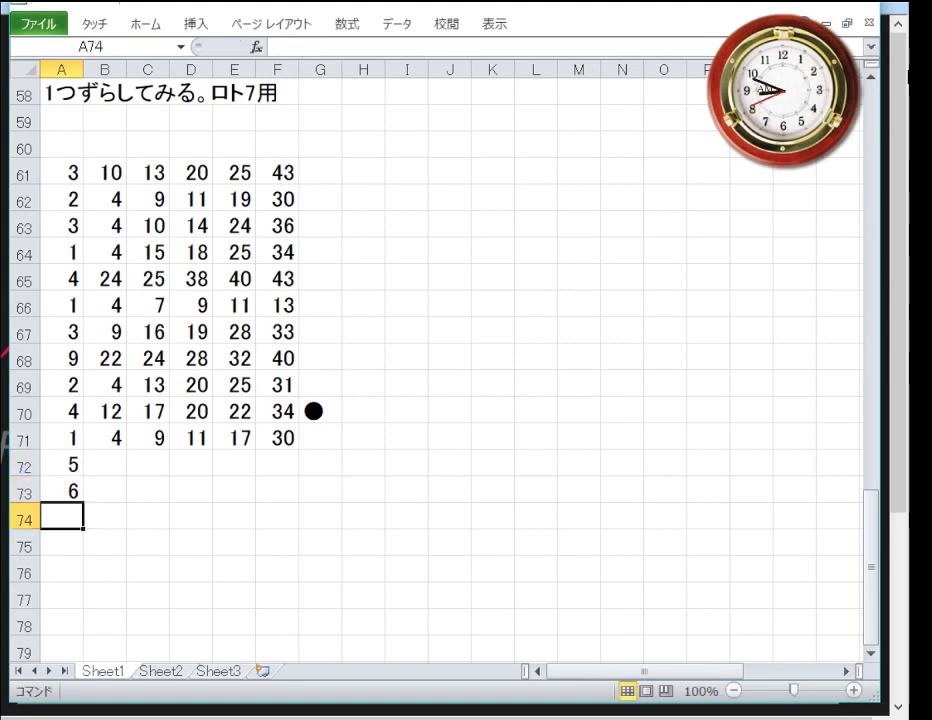
Step: Enter the second numbers of both new combinations, 13 in B72 and 11 in B73
left_click(62, 464)
left_click(104, 464)
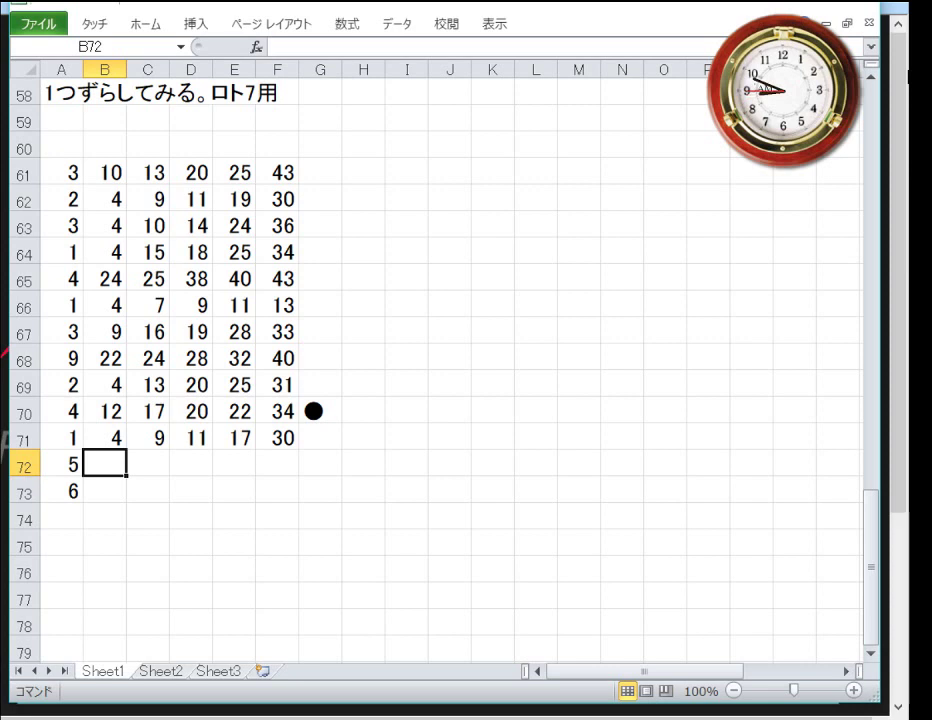
type("13")
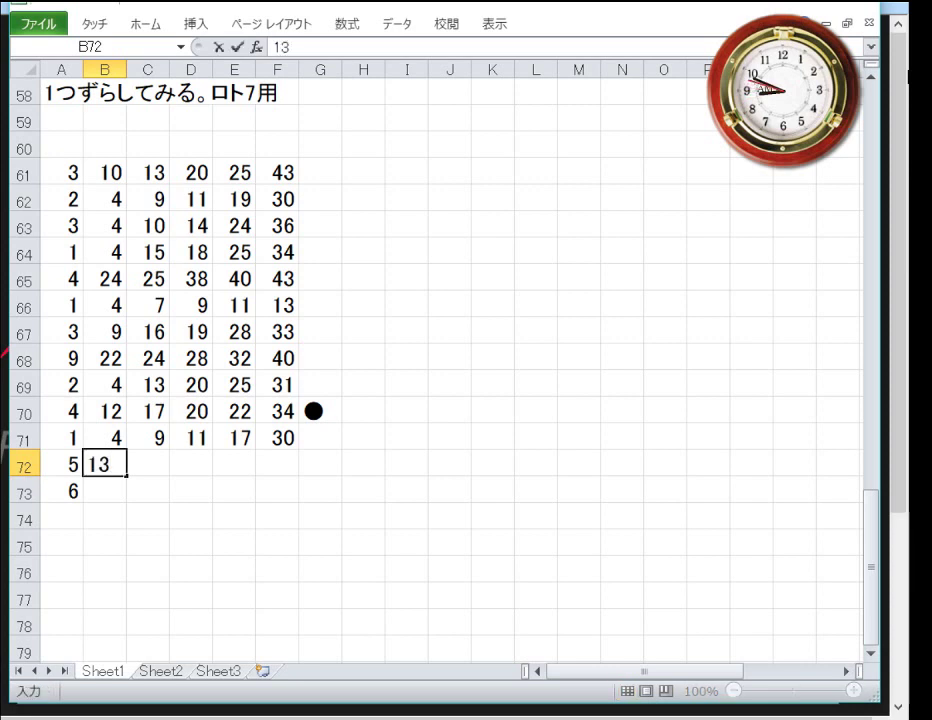
key("Return")
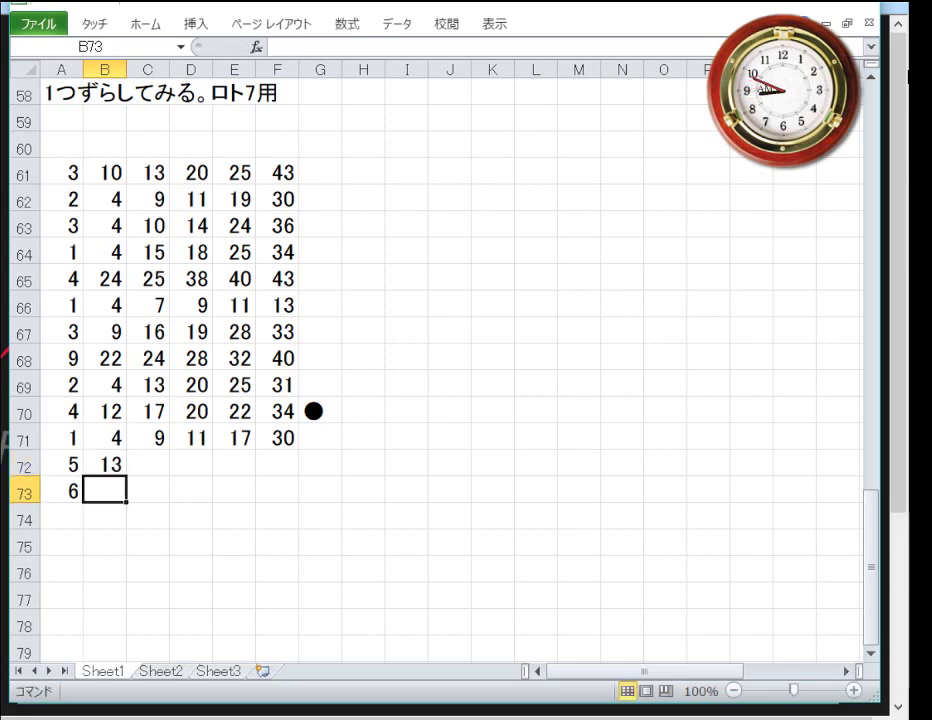
type("11")
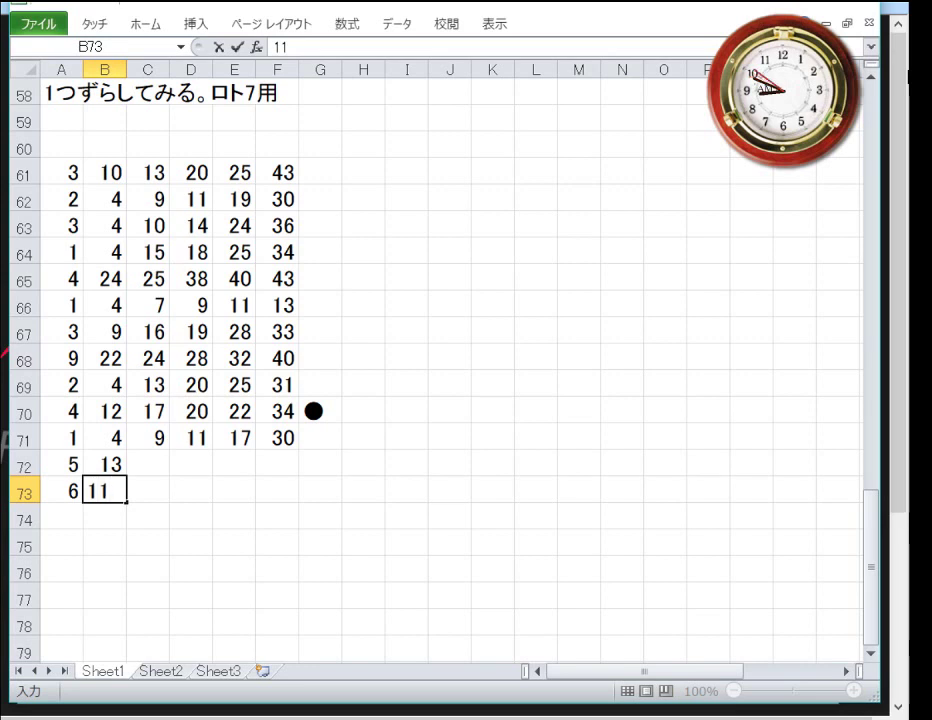
key("Return")
Step: Enter the third numbers of rows 72 and 73, 18 in C72 and 19 in C73
left_click(148, 490)
left_click(148, 463)
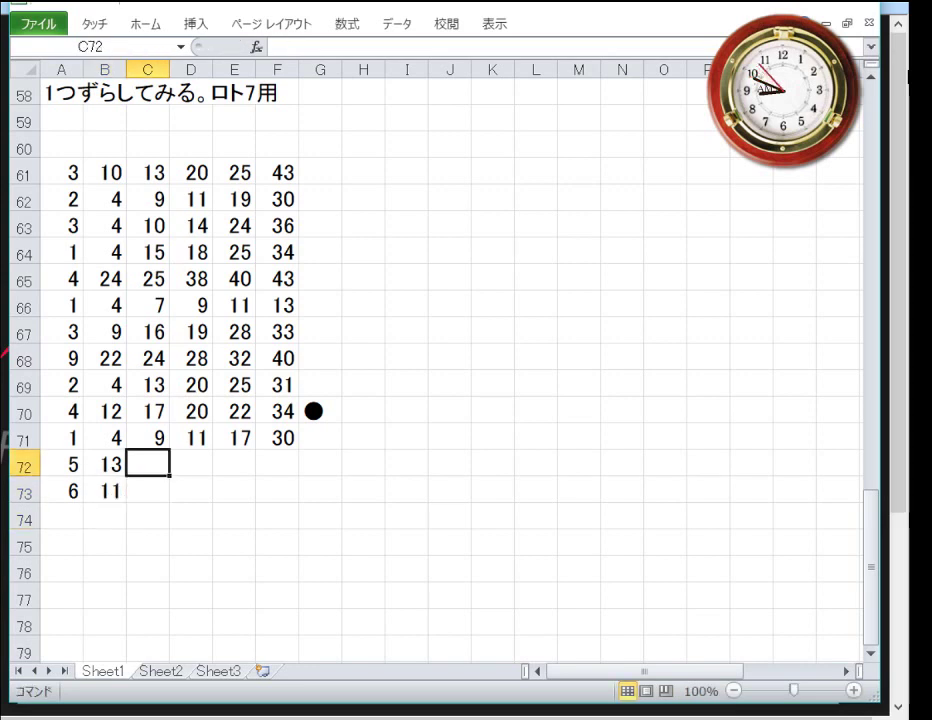
type("18")
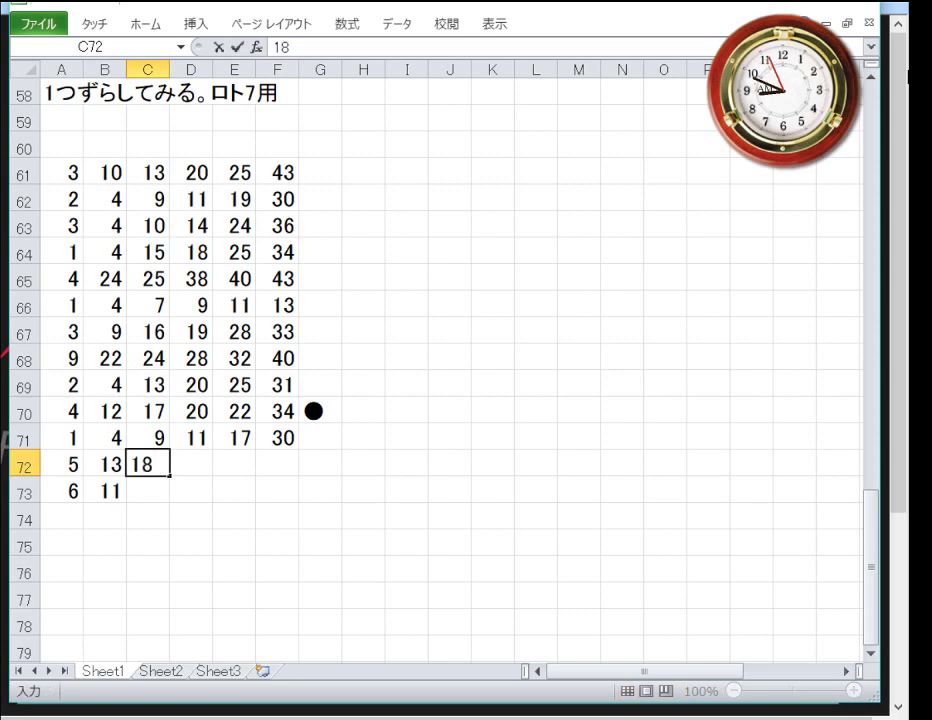
key("Return")
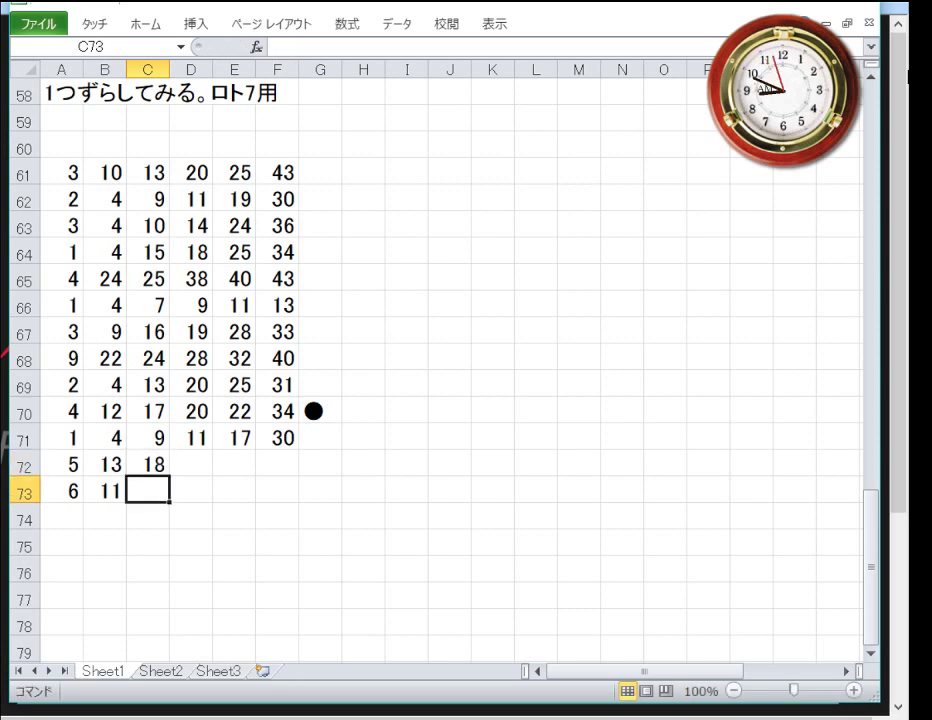
type("19")
key("Tab")
Step: Continue the row 72 combination with 23 in D72 and 26 in E72
left_click(191, 462)
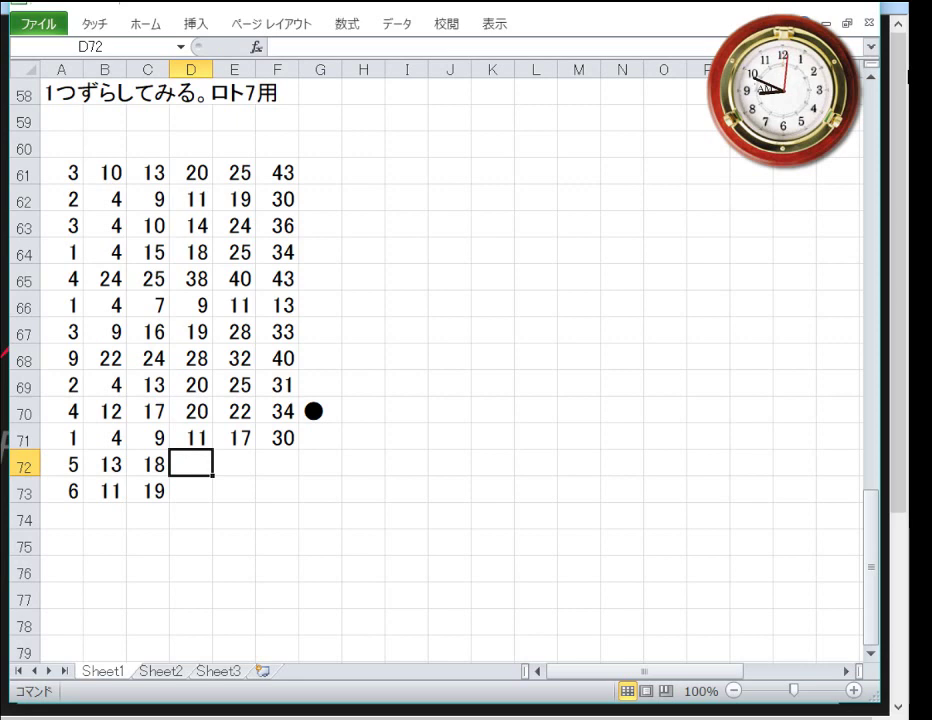
type("2")
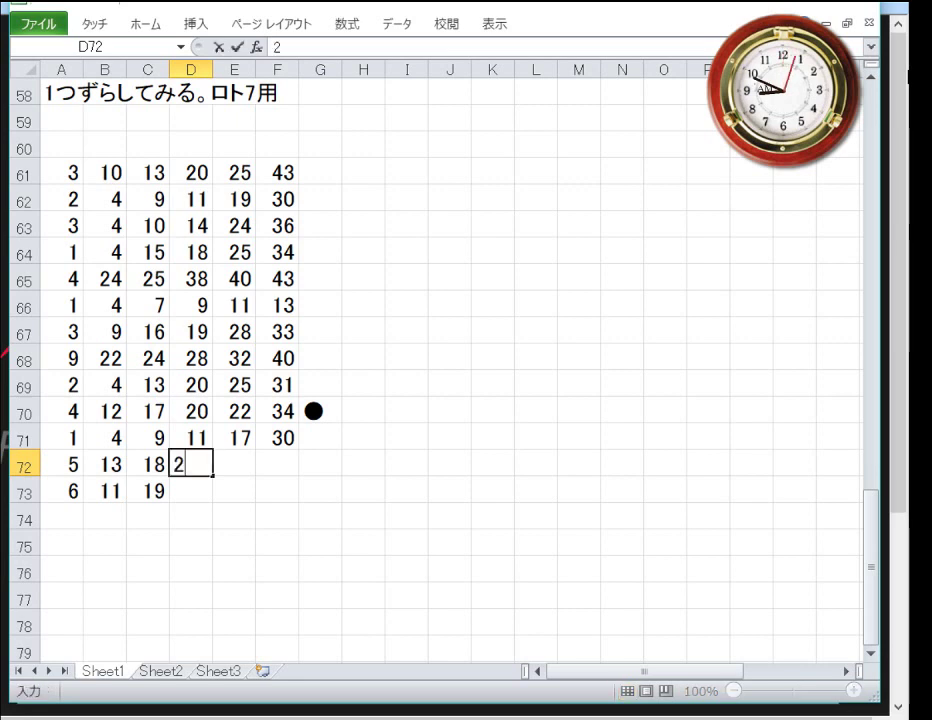
type("3")
key("Tab")
type("26")
key("Down")
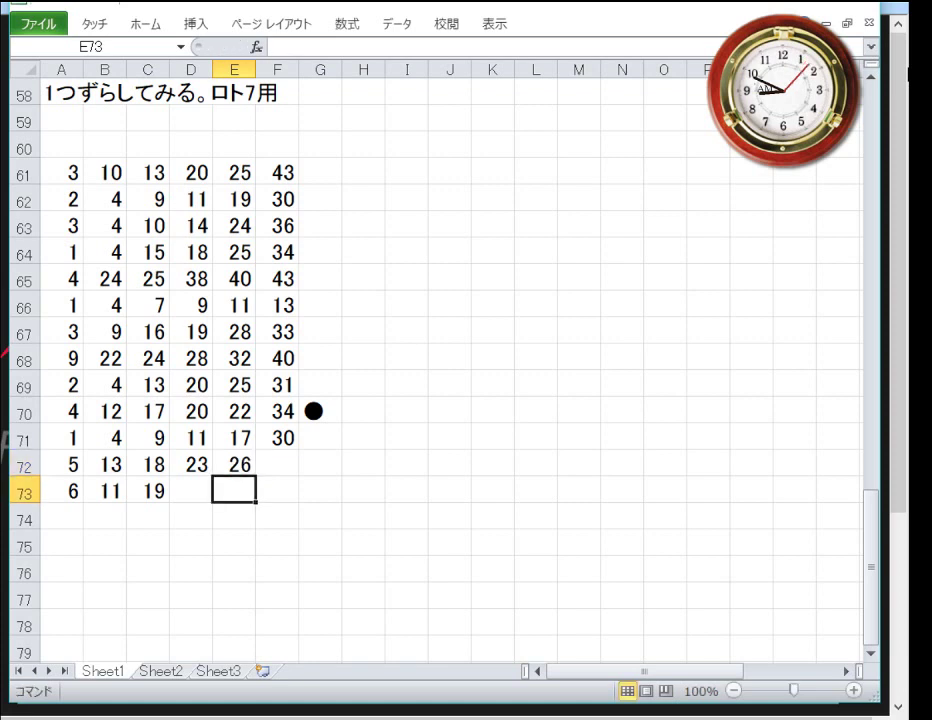
Step: Continue the row 73 combination with 24 in D73 and 28 in E73
left_click(191, 489)
type("24")
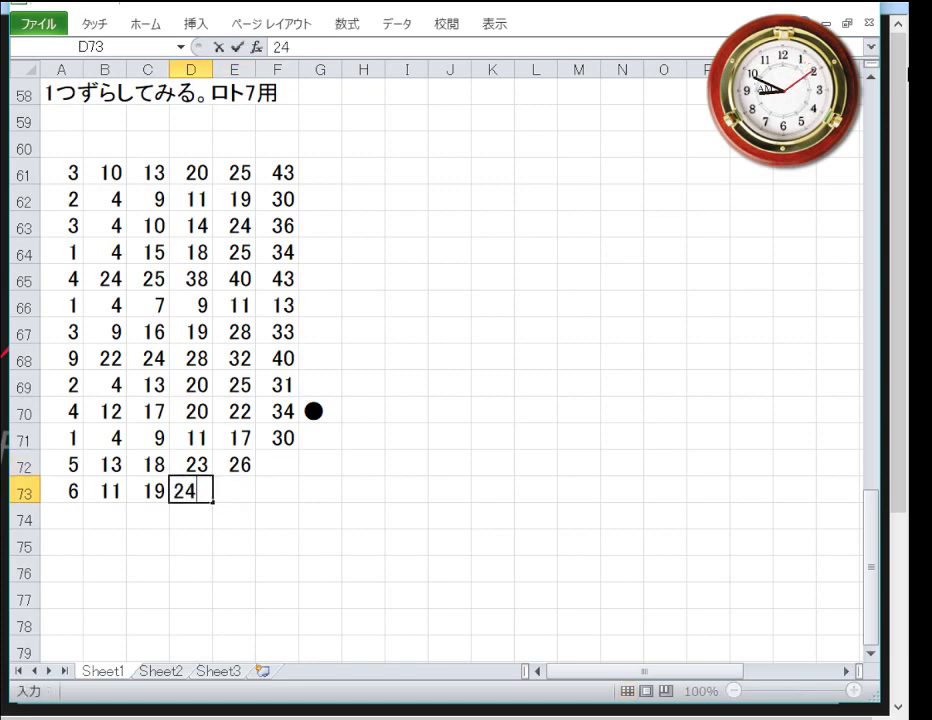
key("Tab")
type("2")
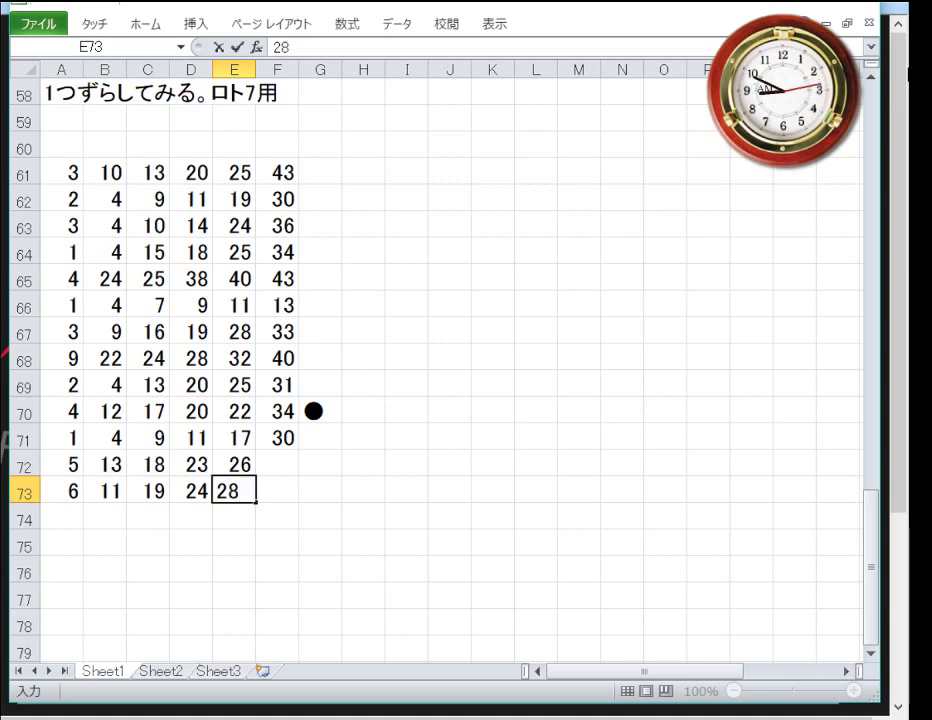
Step: Complete both combinations with 32 in F72 and 34 in F73
left_click(277, 463)
type("3")
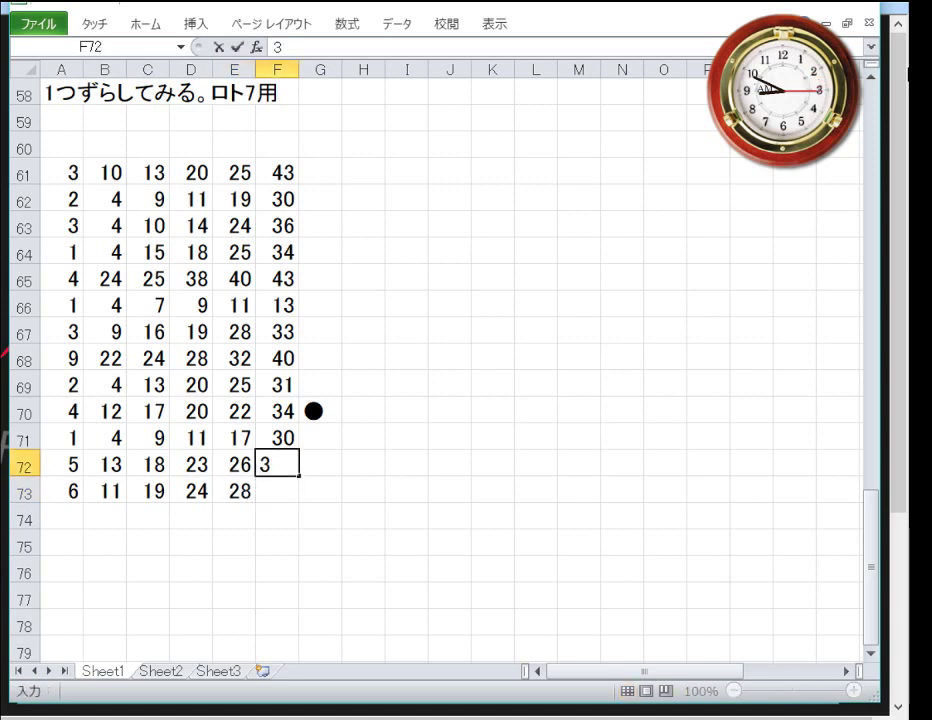
type("2")
key("Return")
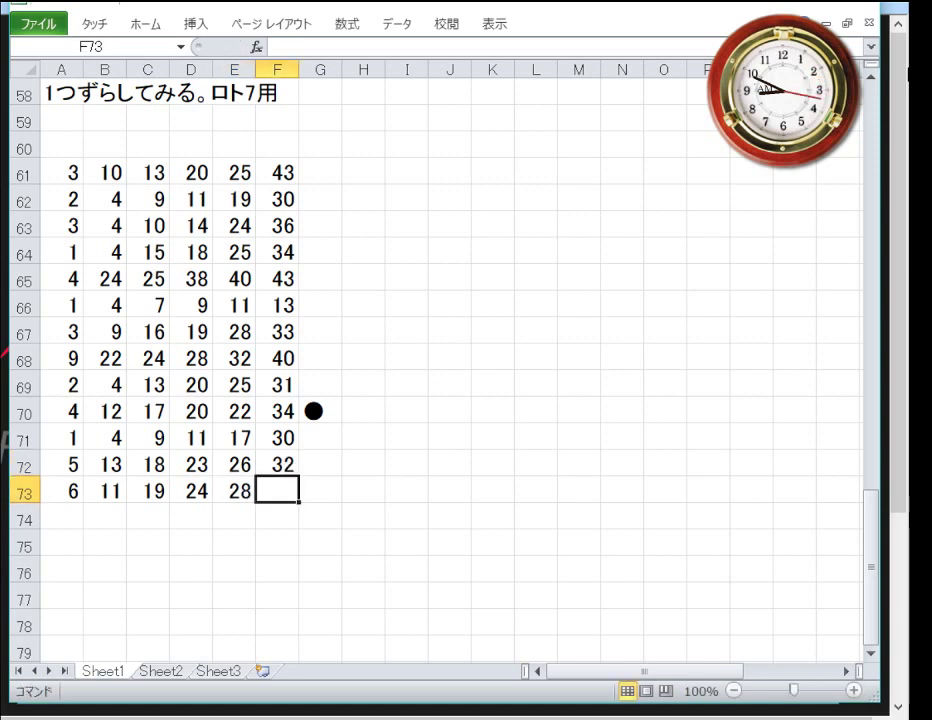
type("34")
key("Return")
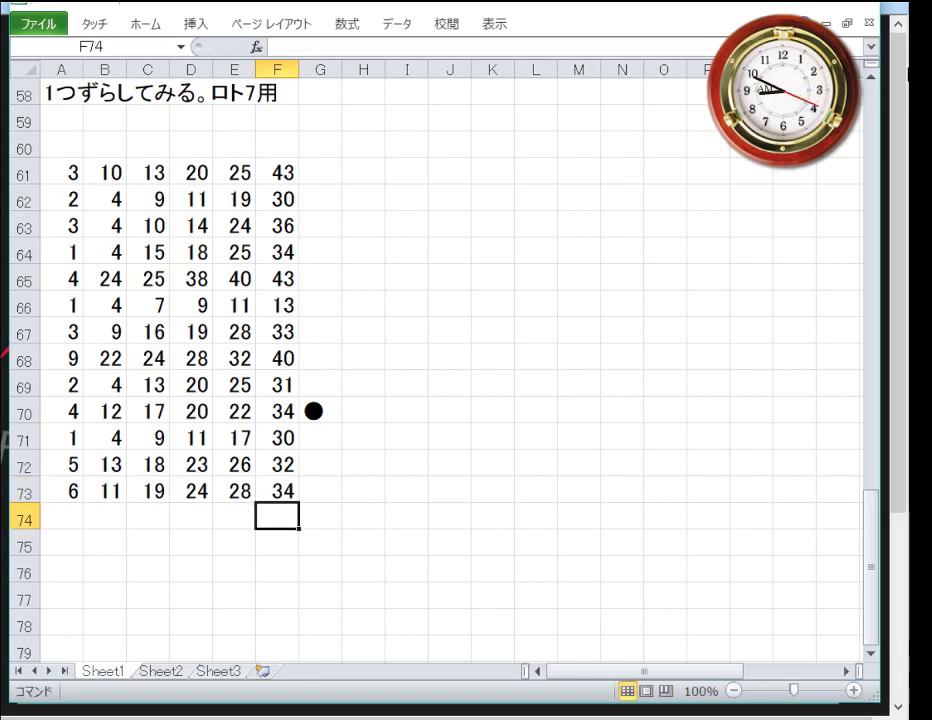
Step: Review the entered combinations in rows 61 to 73 to choose another favourite
key("Up")
key("Up")
key("Up")
key("Up")
key("Up")
key("Up")
key("Up")
key("Up")
key("Up")
key("Up")
key("Up")
key("Up")
key("Up")
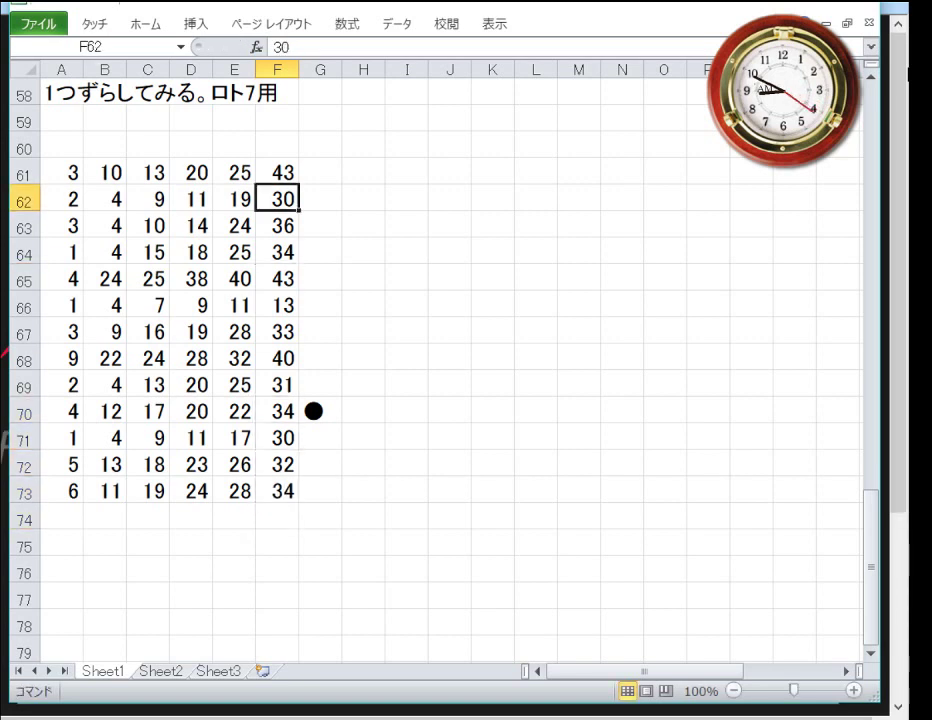
key("Down")
key("Down")
key("Down")
key("Down")
key("Down")
key("Down")
key("Down")
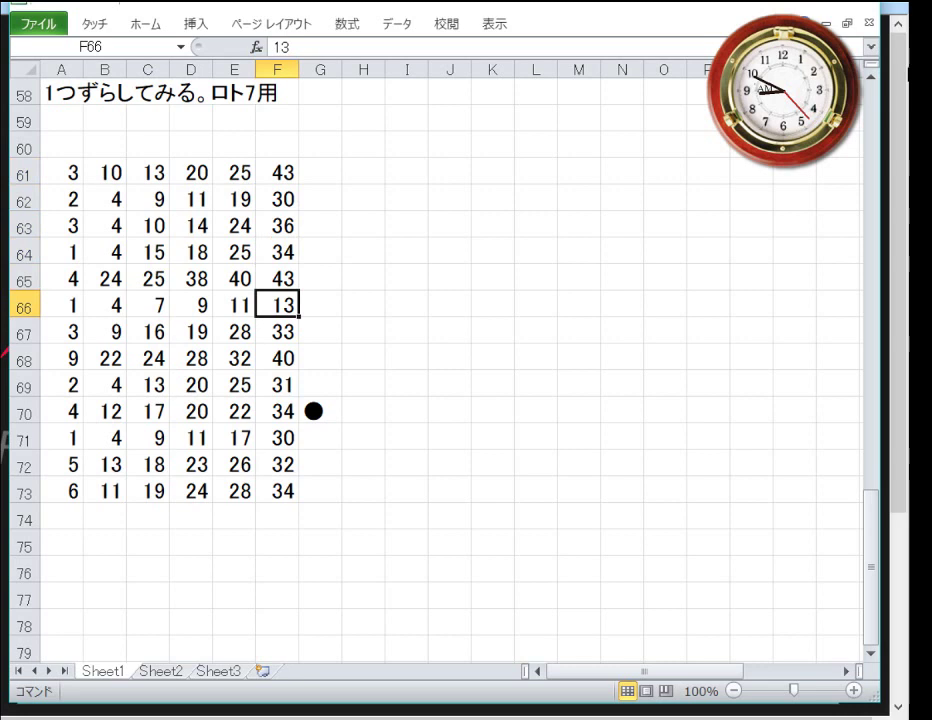
key("Down")
key("Down")
key("Down")
key("Down")
key("Down")
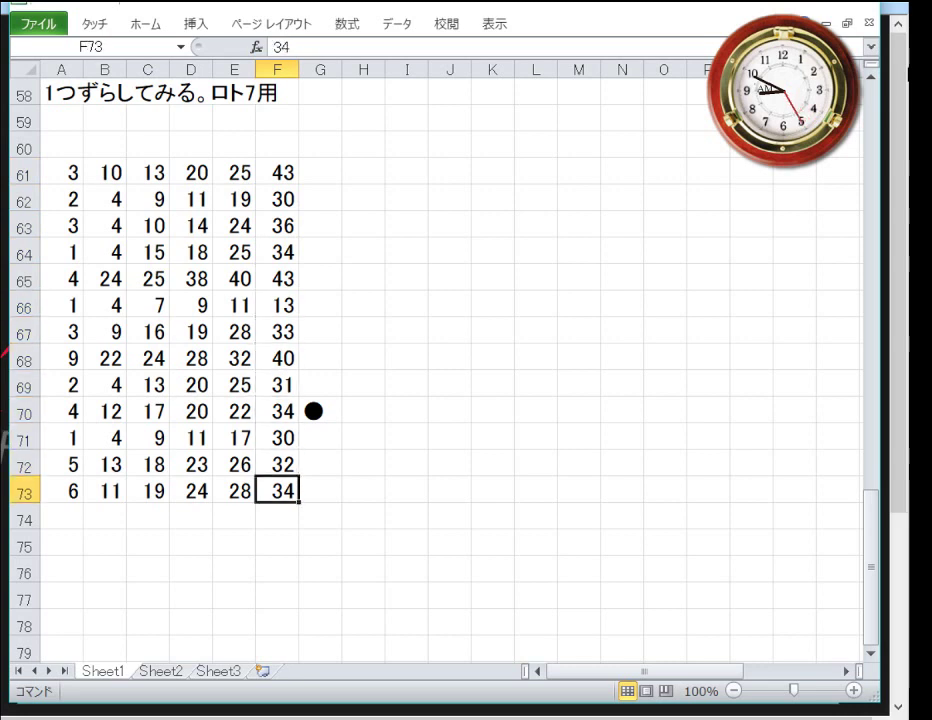
key("Up")
key("Up")
key("Up")
key("Up")
key("Up")
key("Up")
key("Up")
key("Up")
key("Up")
key("Up")
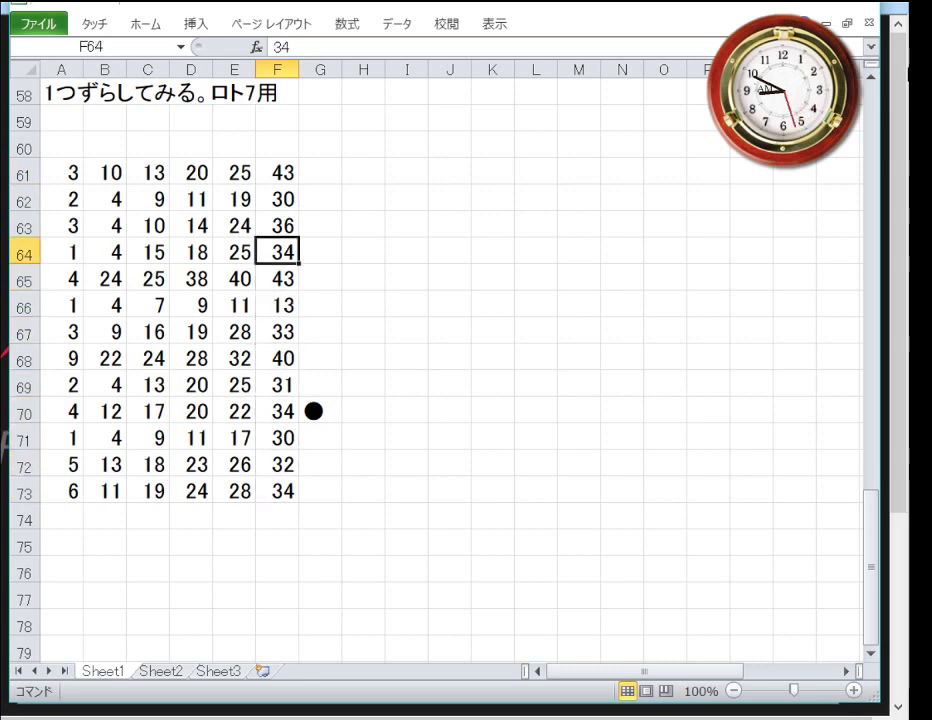
key("Up")
key("Up")
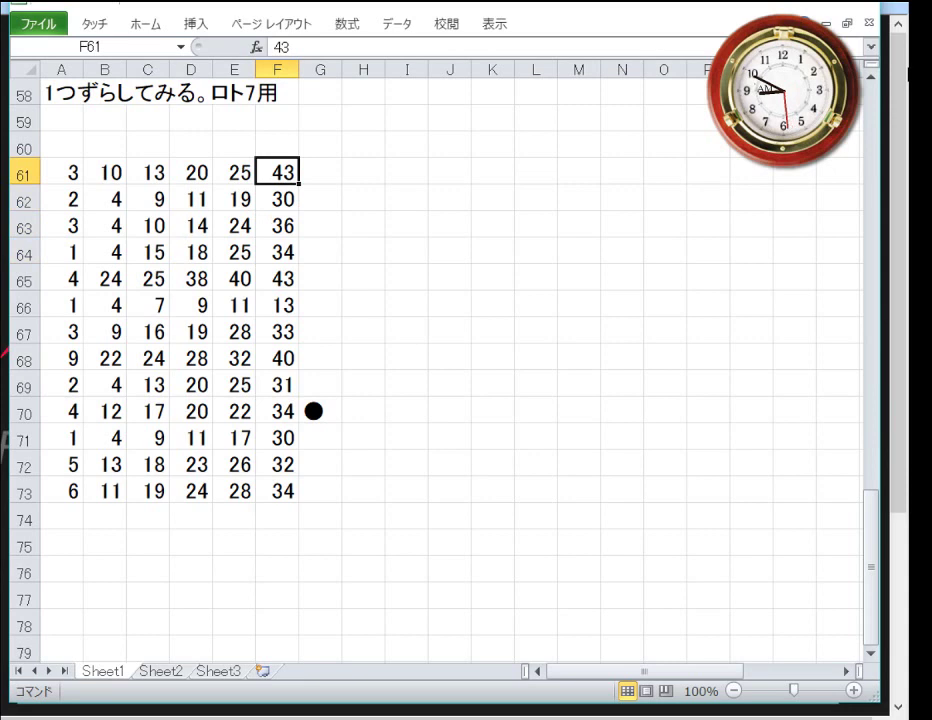
Step: Mark the row 64 combination with a ● in G64
key("Down")
key("Down")
key("Down")
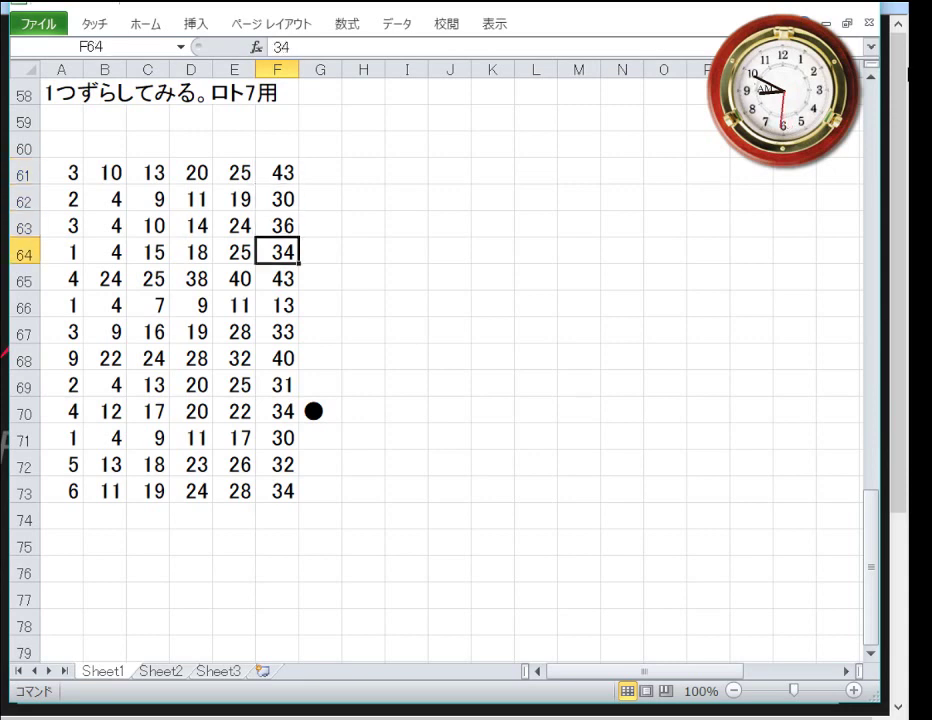
key("Right")
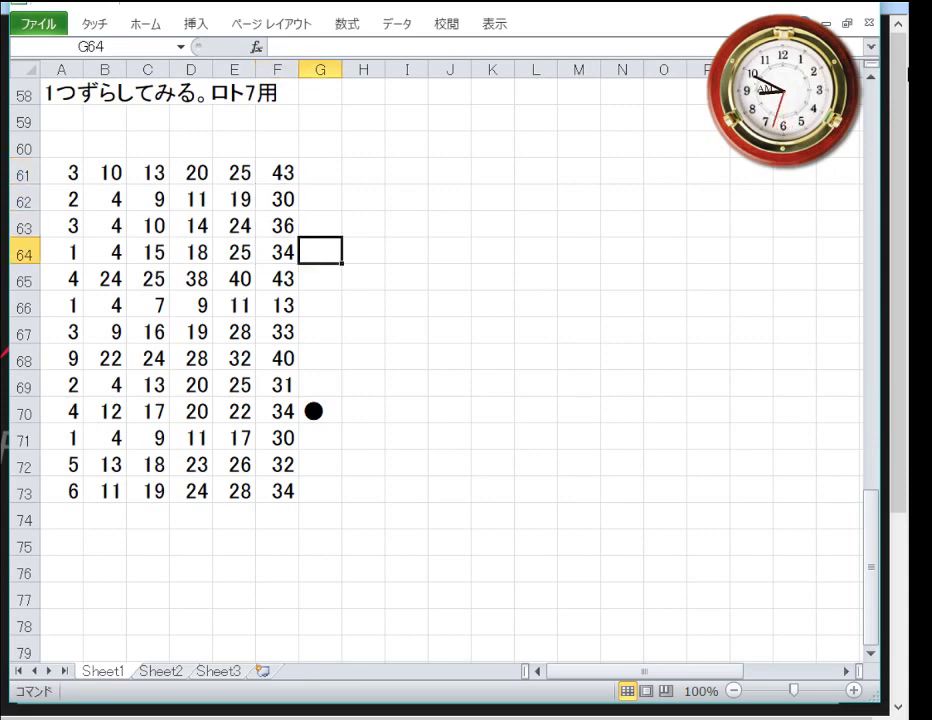
type("mる")
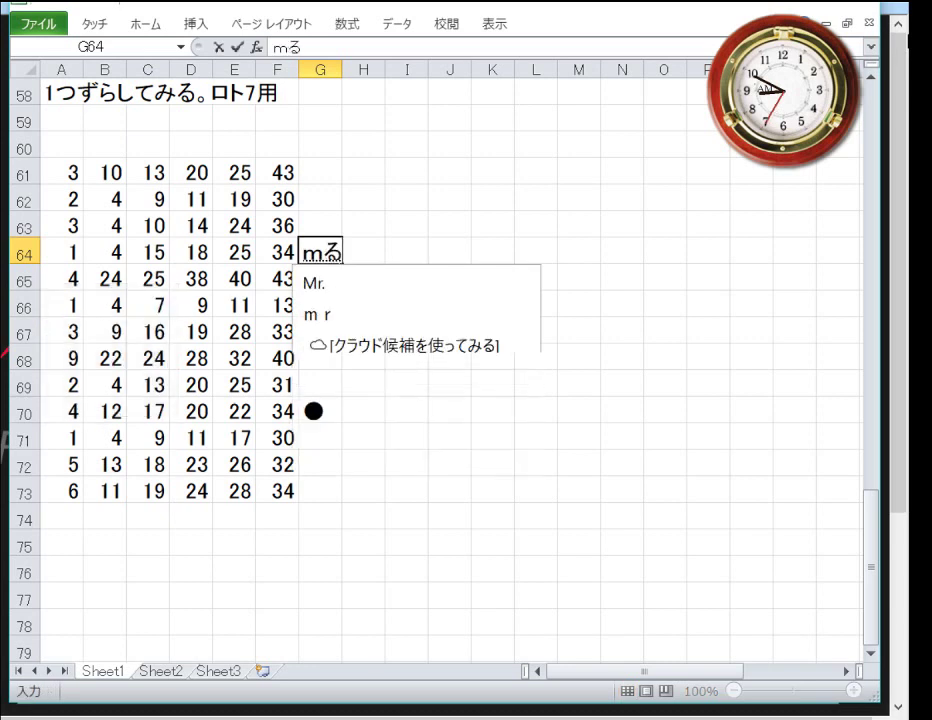
key("Escape")
key("Escape")
type("ma")
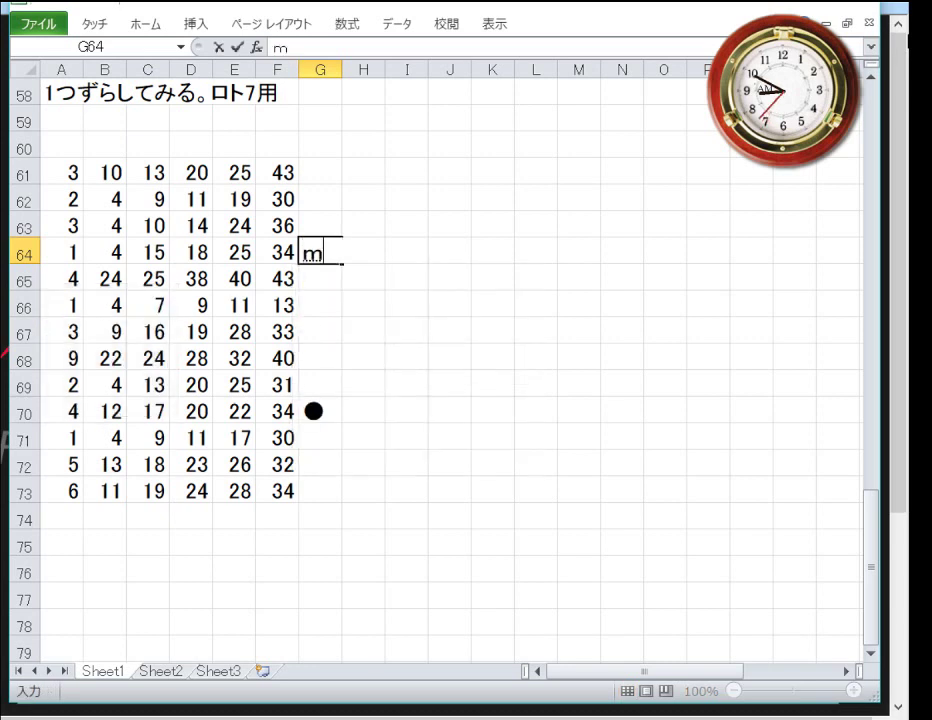
type("ru")
key("space")
key("Return")
key("Return")
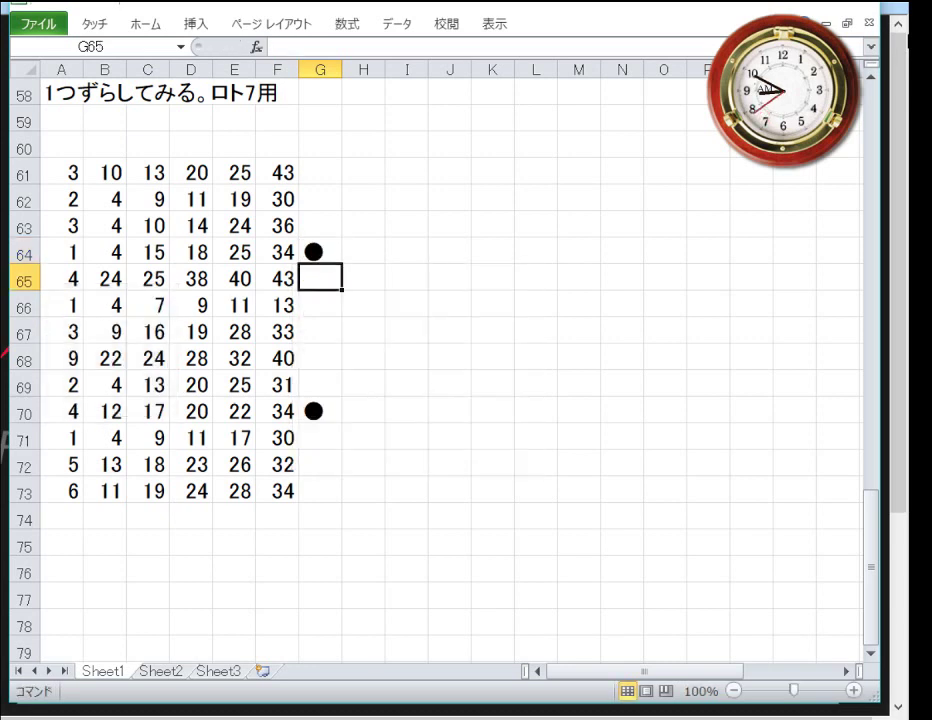